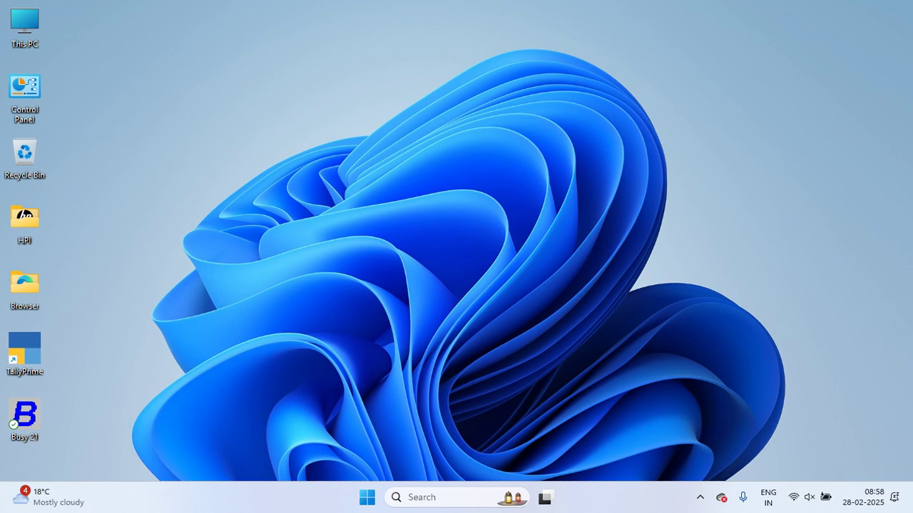
Launch Google Chrome from the desktop Browser folder under the work profile and search 'e way bill login'
double_click(24, 286)
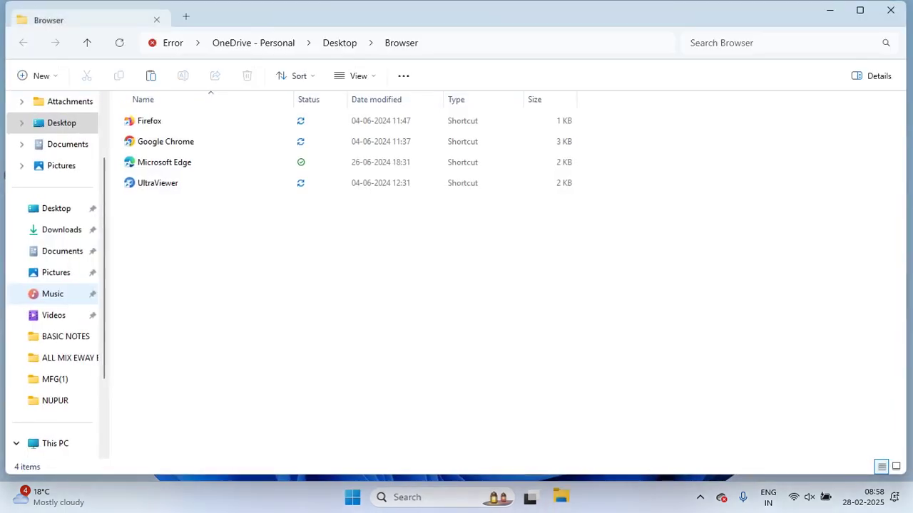
click(165, 141)
key(Return)
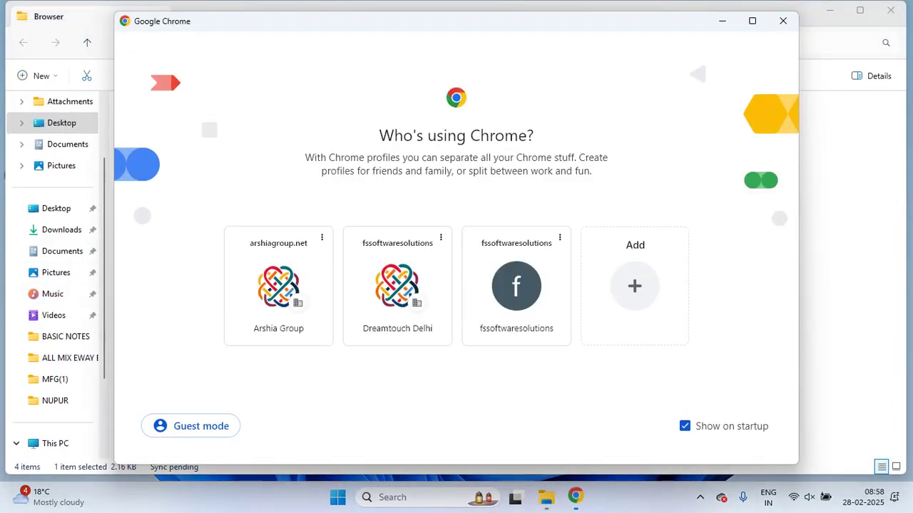
click(397, 285)
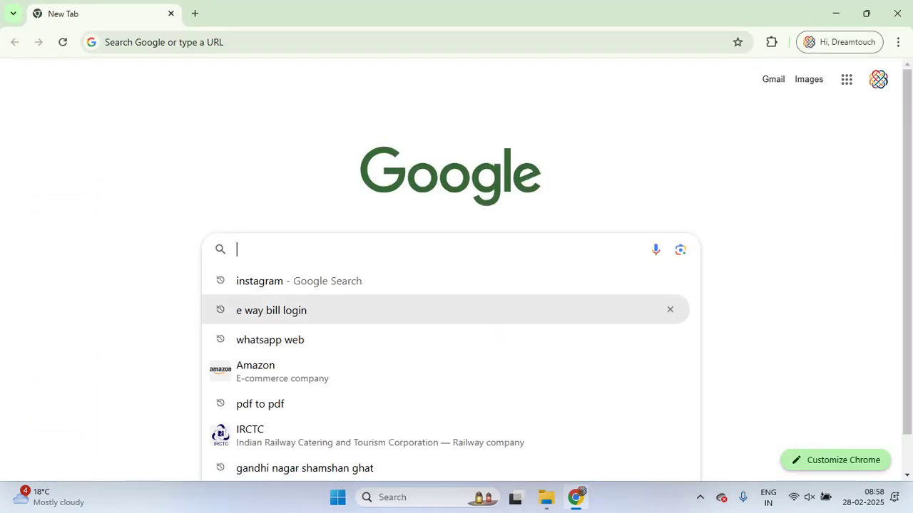
click(285, 310)
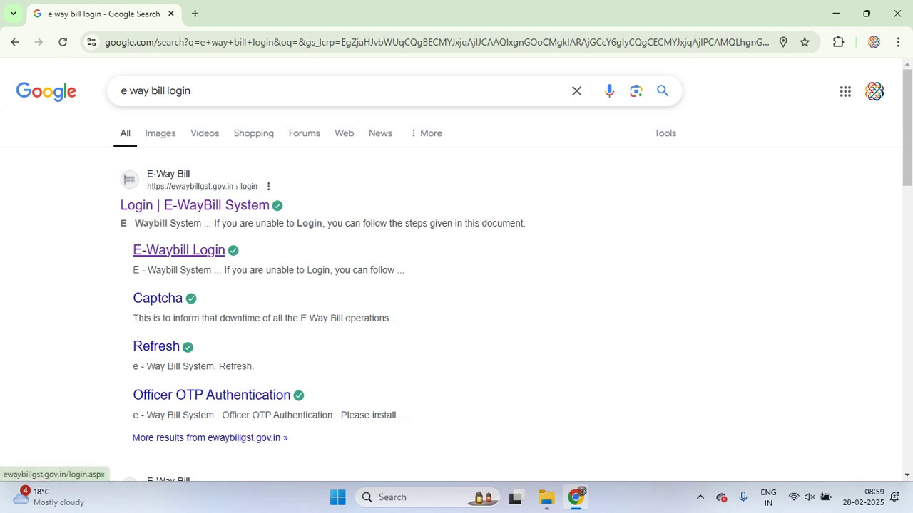
Open the E-Waybill login page and replace the autofilled username with another account's username
click(178, 249)
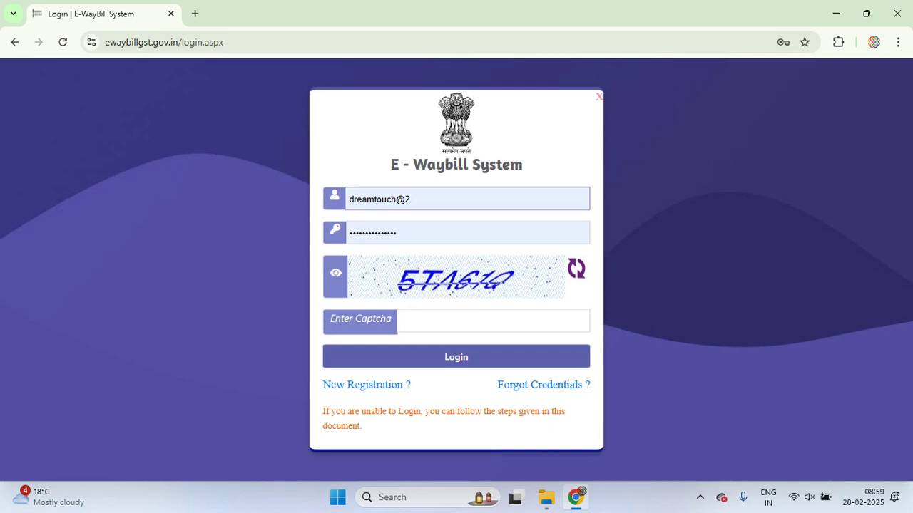
key(Down)
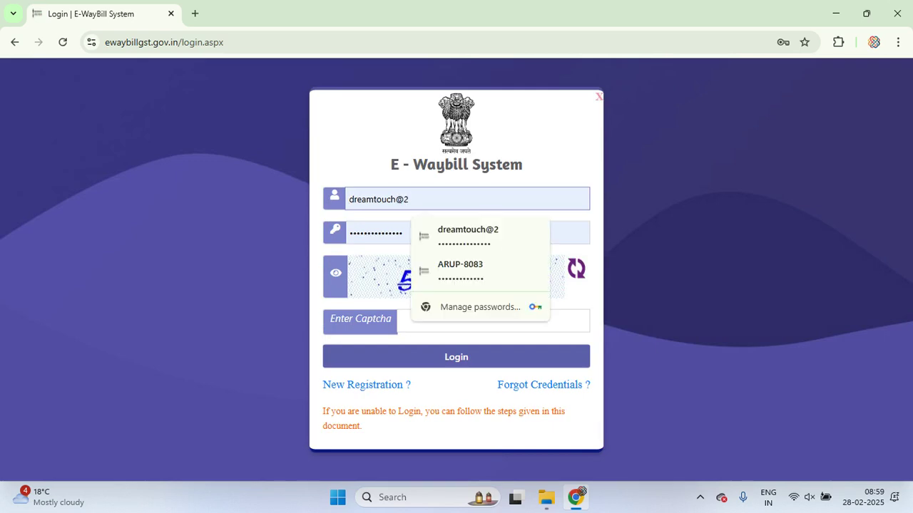
key(BackSpace)
key(BackSpace)
key(BackSpace)
key(BackSpace)
key(BackSpace)
key(BackSpace)
key(BackSpace)
key(BackSpace)
key(BackSpace)
key(BackSpace)
key(BackSpace)
key(BackSpace)
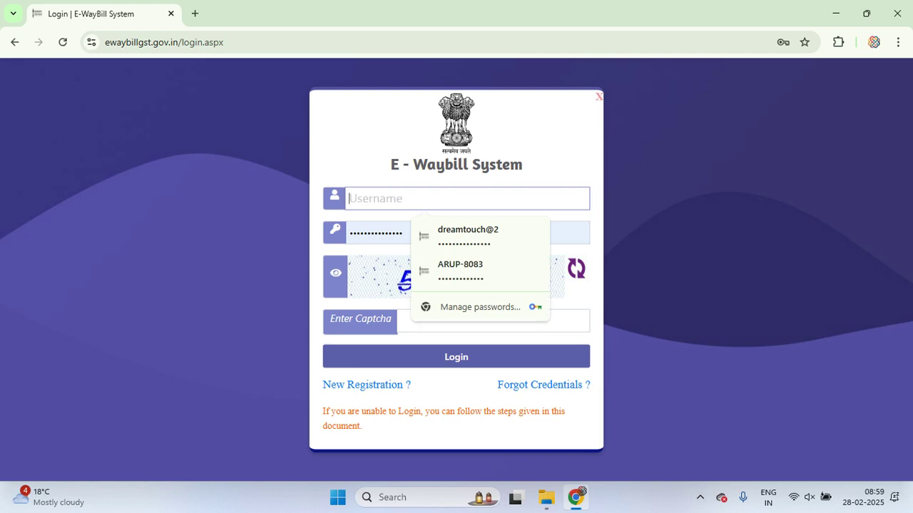
text(s)
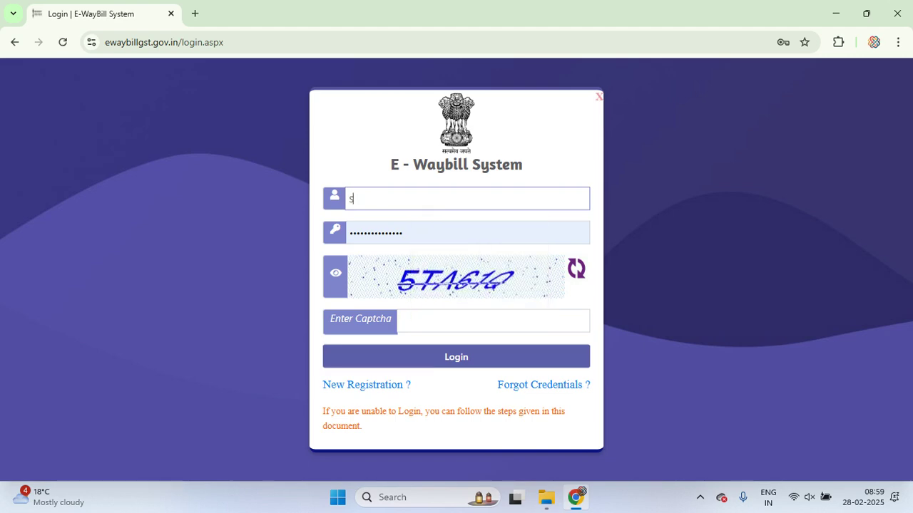
text(hahrukh)
text(-)
key(BackSpace)
text(_)
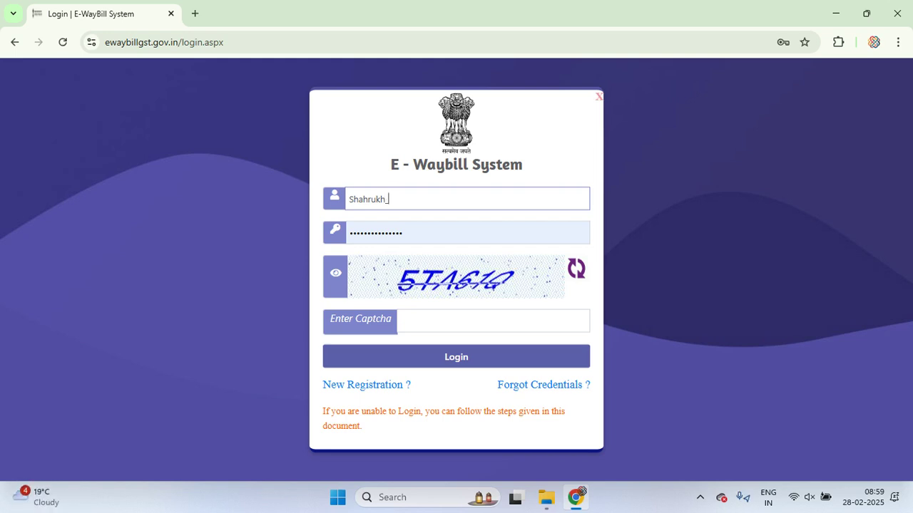
text(Sir)
Enter that account's password and the captcha, submit, and dismiss the invalid-credentials alert
key(Tab)
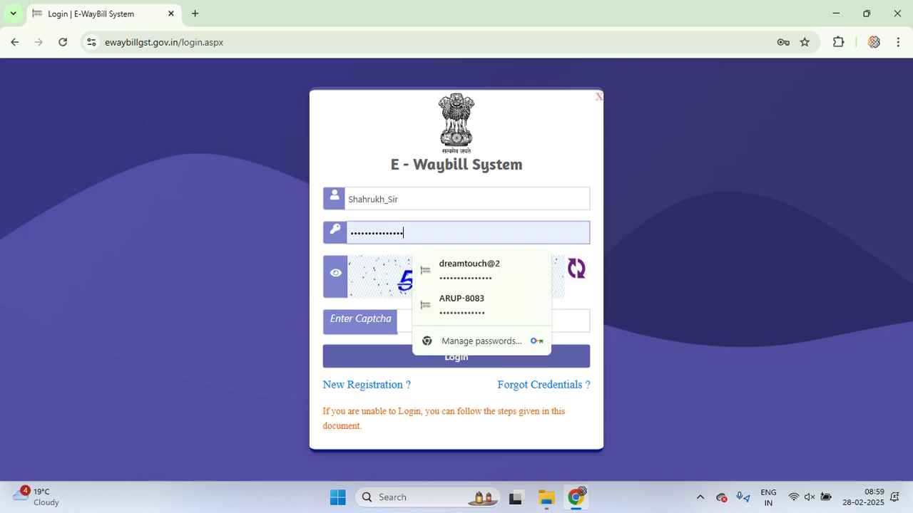
key(BackSpace)
key(BackSpace)
key(BackSpace)
key(BackSpace)
key(BackSpace)
key(BackSpace)
key(BackSpace)
key(BackSpace)
key(BackSpace)
key(BackSpace)
key(BackSpace)
key(BackSpace)
key(BackSpace)
key(BackSpace)
key(BackSpace)
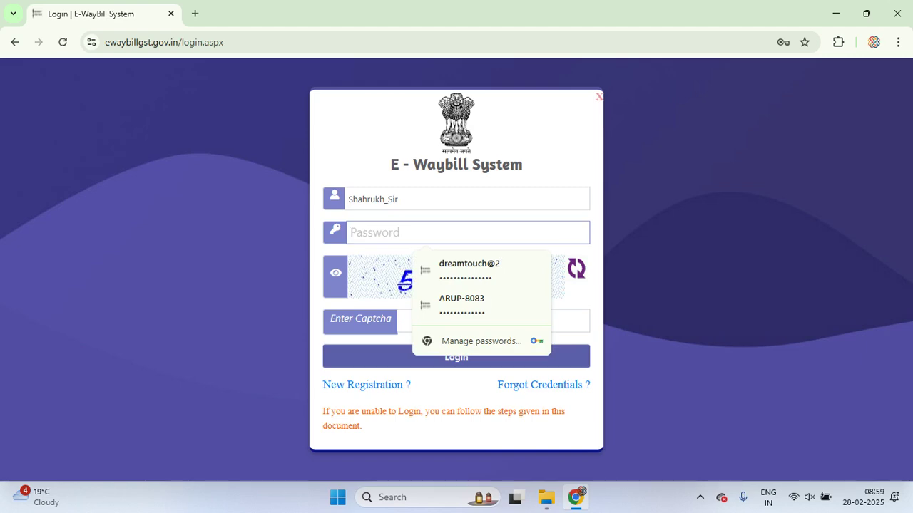
text(****)
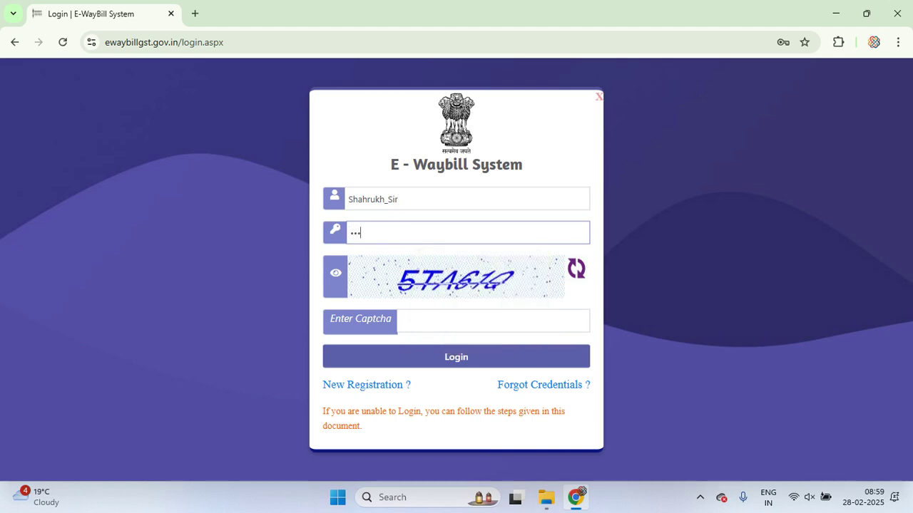
text(*****)
click(401, 321)
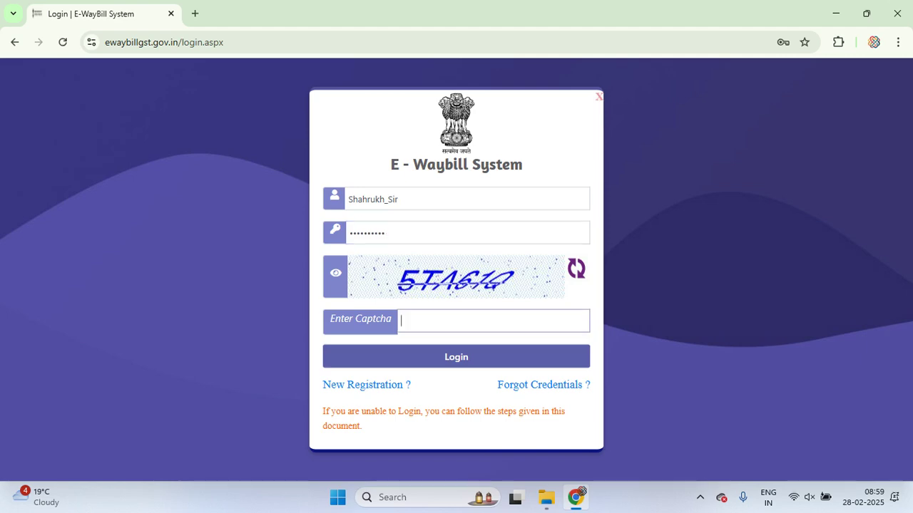
text(5TA61Q)
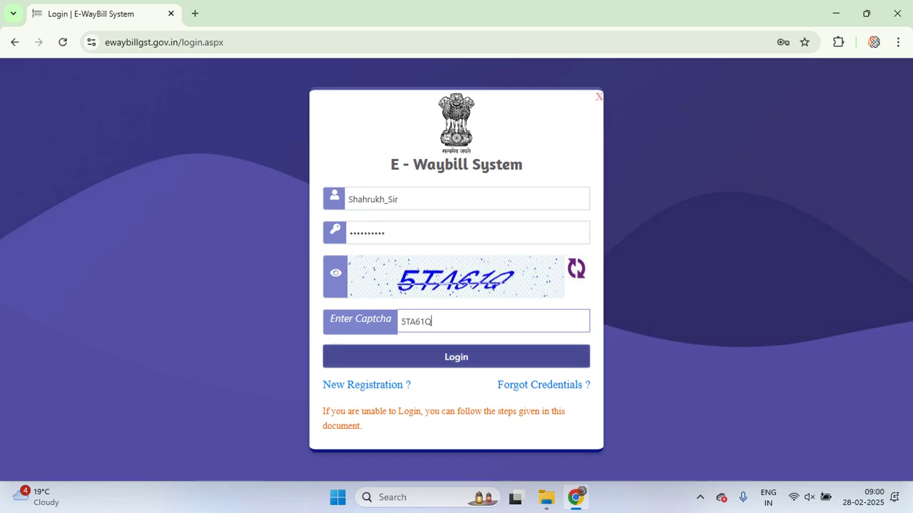
key(Return)
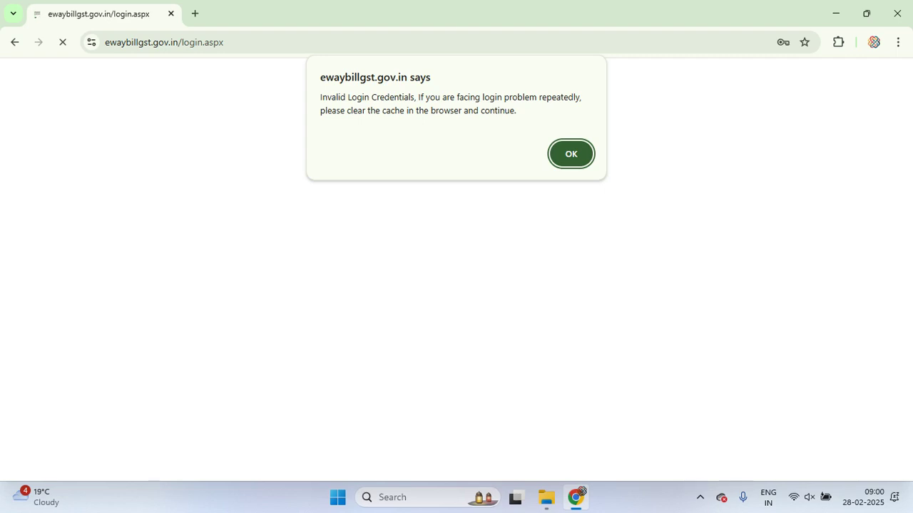
key(Return)
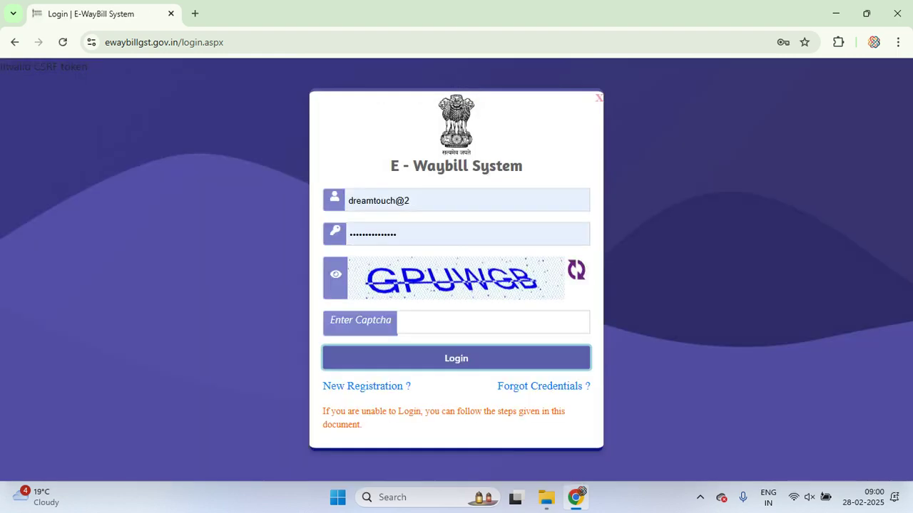
Re-enter the account's username, password and the new captcha to sign in
click(412, 201)
key(BackSpace)
key(BackSpace)
key(BackSpace)
key(BackSpace)
key(BackSpace)
key(BackSpace)
key(BackSpace)
key(BackSpace)
key(BackSpace)
key(BackSpace)
key(BackSpace)
key(BackSpace)
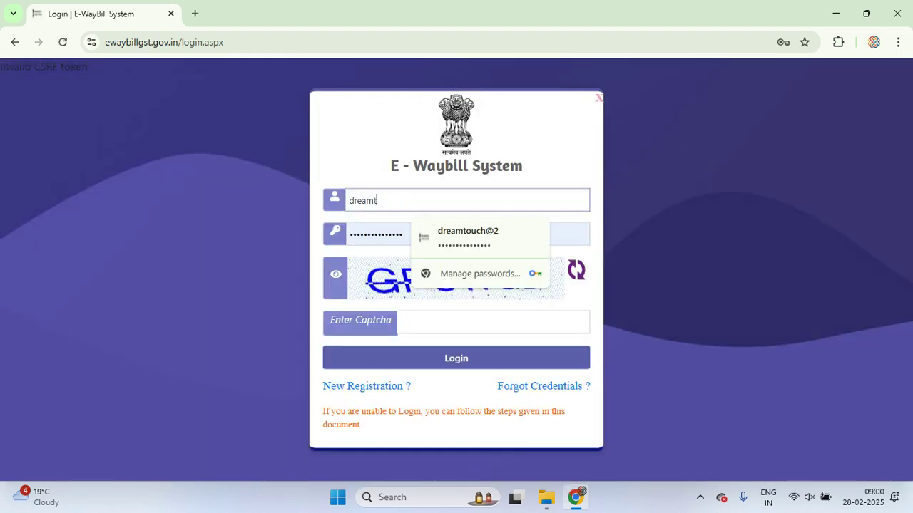
text(Sh)
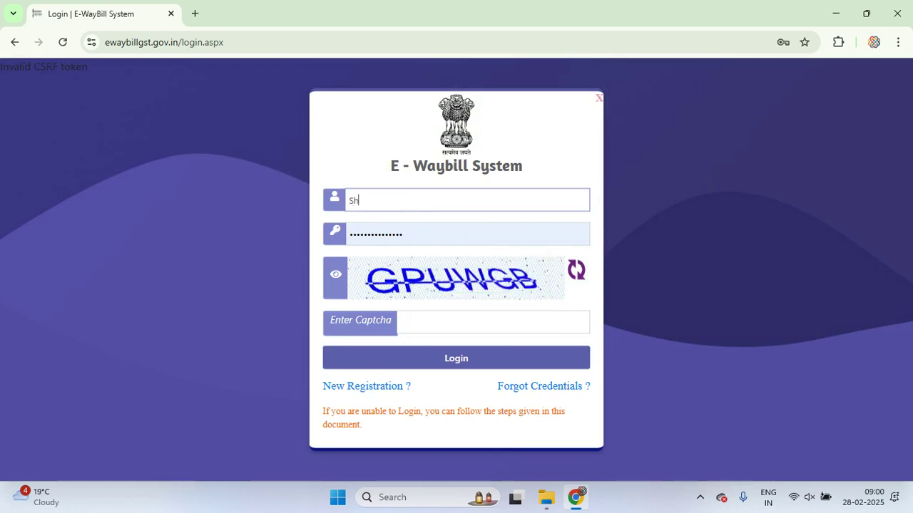
text(ahrukh_Sir)
key(Tab)
key(BackSpace)
key(BackSpace)
key(BackSpace)
key(BackSpace)
key(BackSpace)
key(BackSpace)
key(BackSpace)
key(BackSpace)
key(BackSpace)
key(BackSpace)
key(BackSpace)
key(BackSpace)
key(BackSpace)
key(BackSpace)
key(BackSpace)
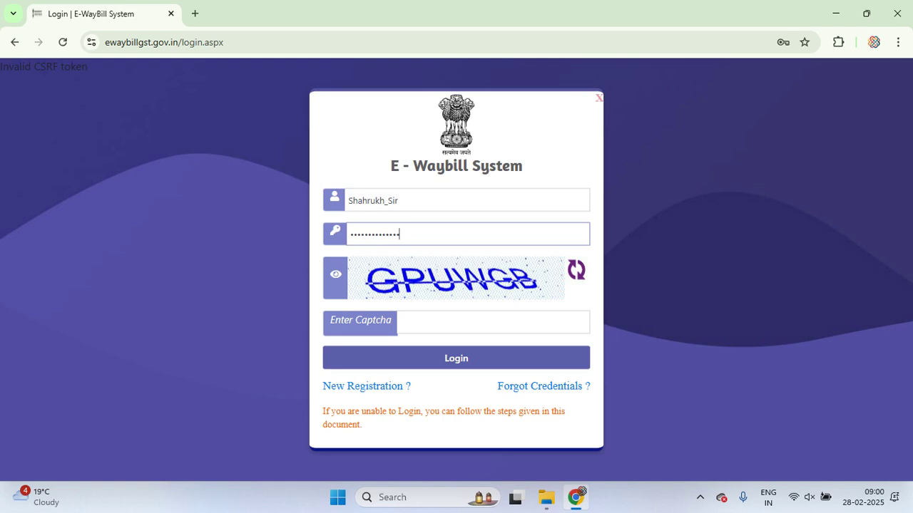
text(s*********)
click(492, 322)
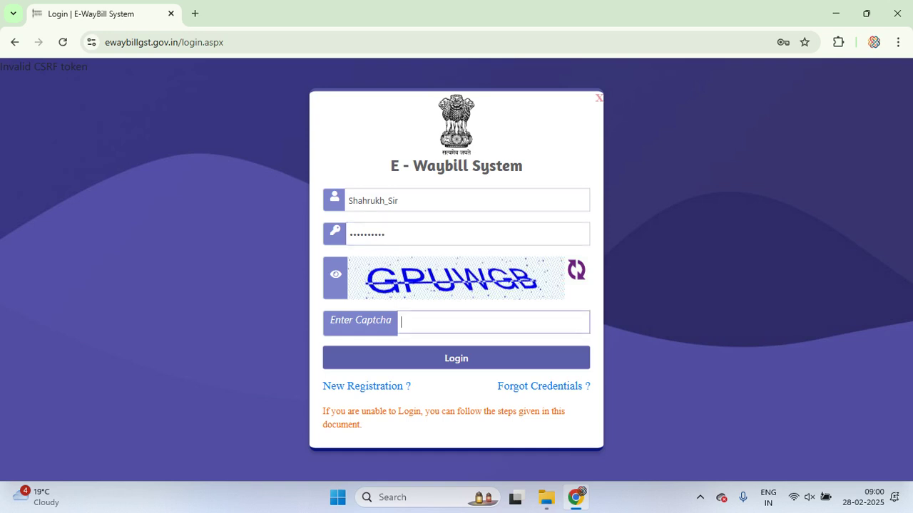
text(GPUWGB)
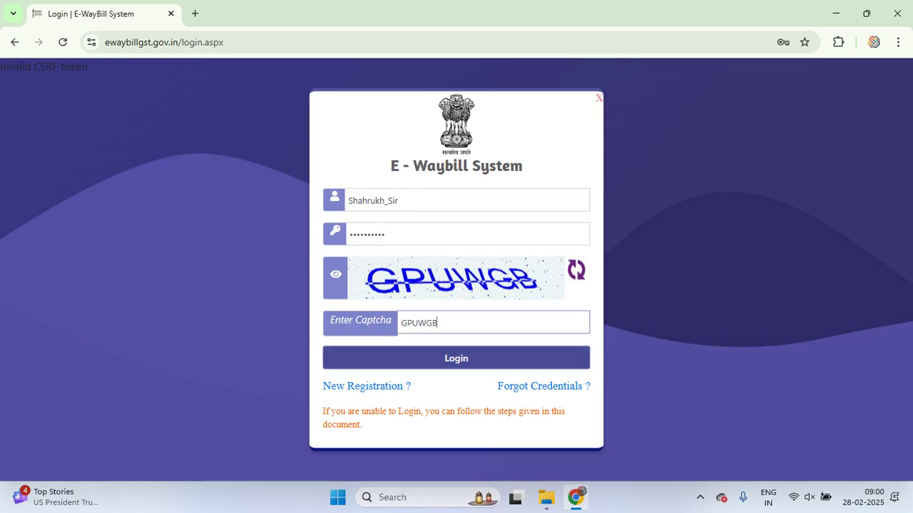
key(Return)
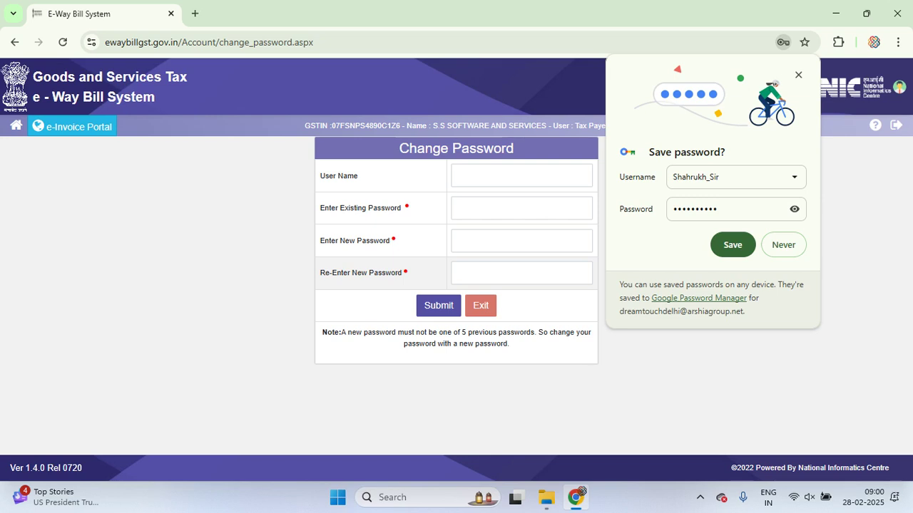
Decline Chrome's save-password offer and switch to the e-Invoice Portal
key(Escape)
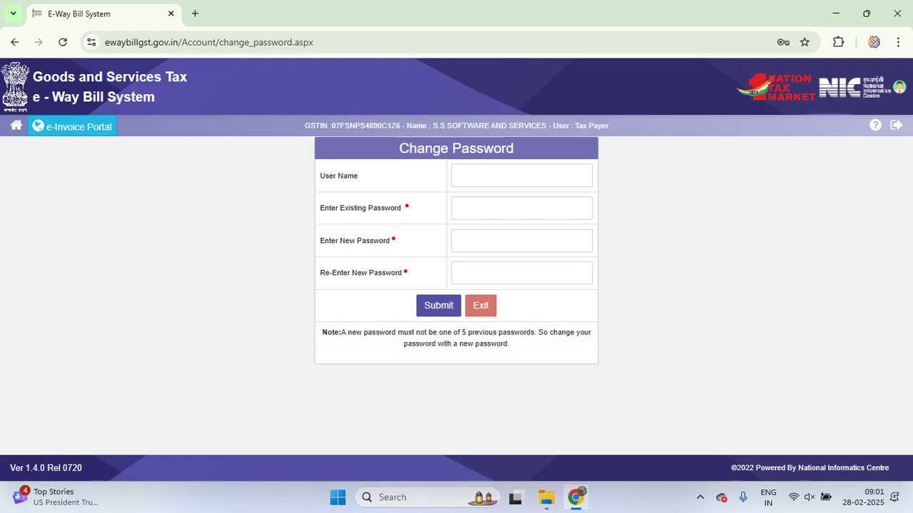
click(72, 126)
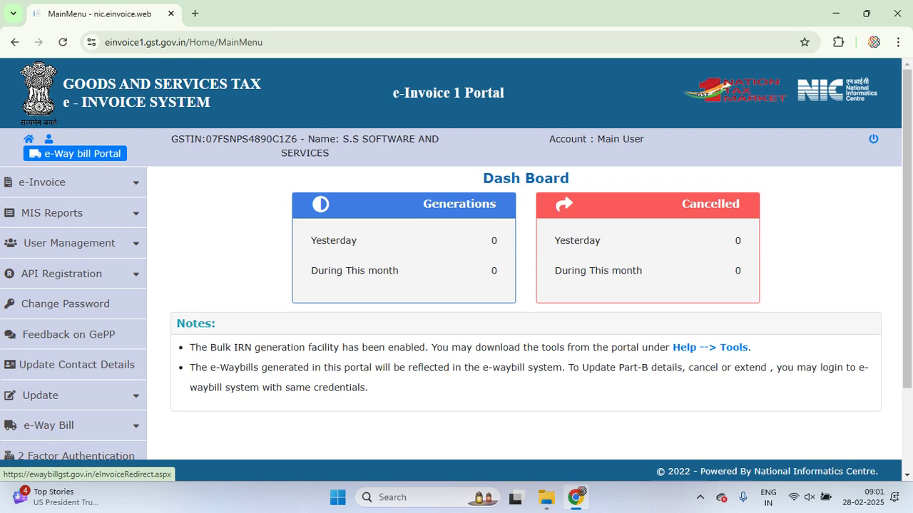
Go to Generate e-waybill from the e-Way Bill menu and dismiss the blocked-user alert
click(29, 139)
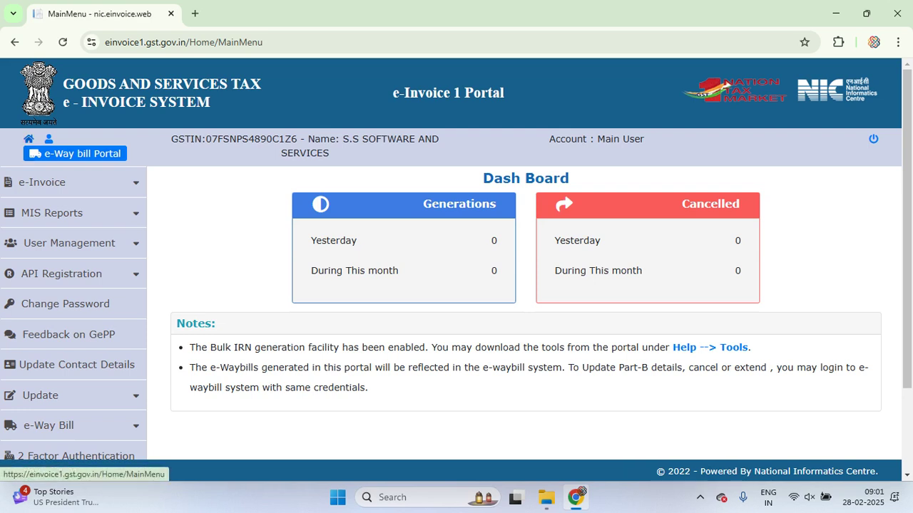
click(42, 182)
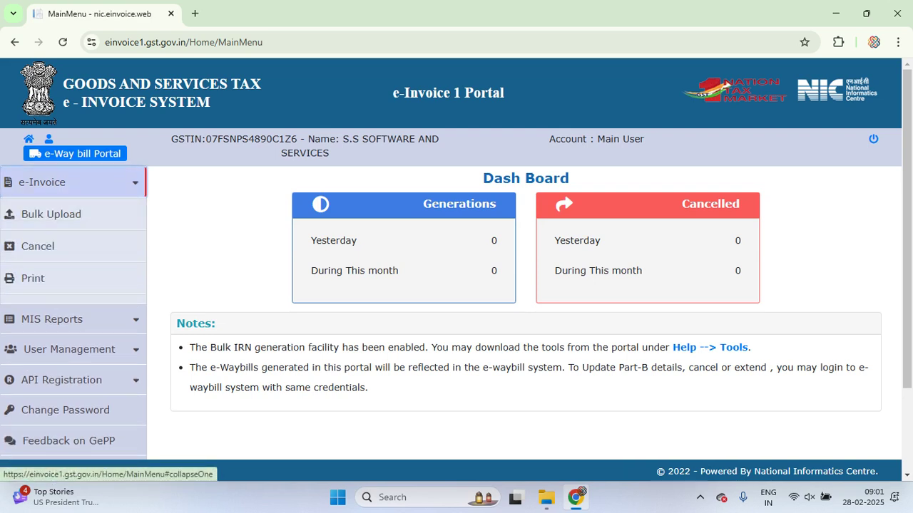
click(43, 182)
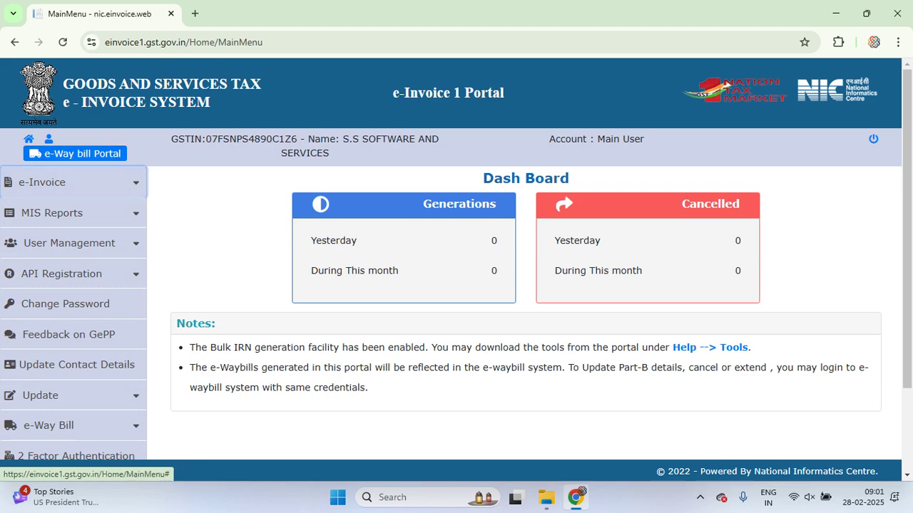
scroll(71, 212, down, 2)
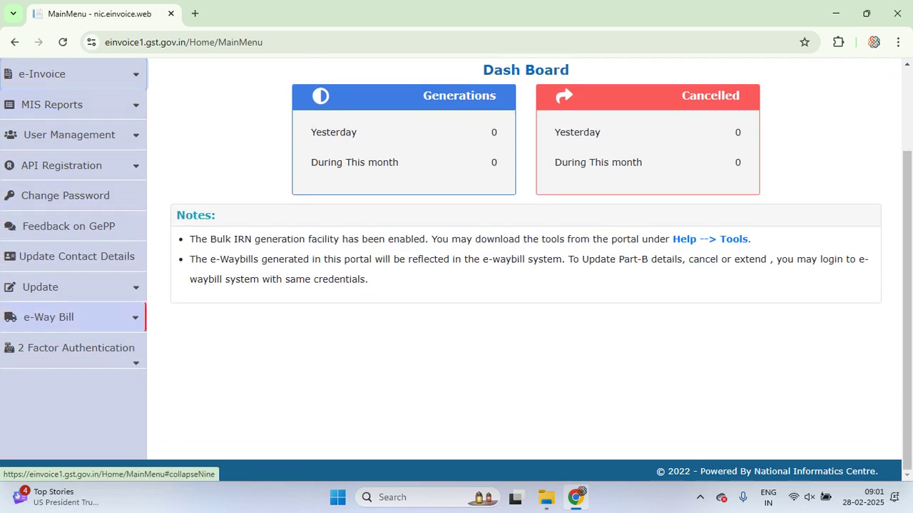
click(48, 317)
click(61, 348)
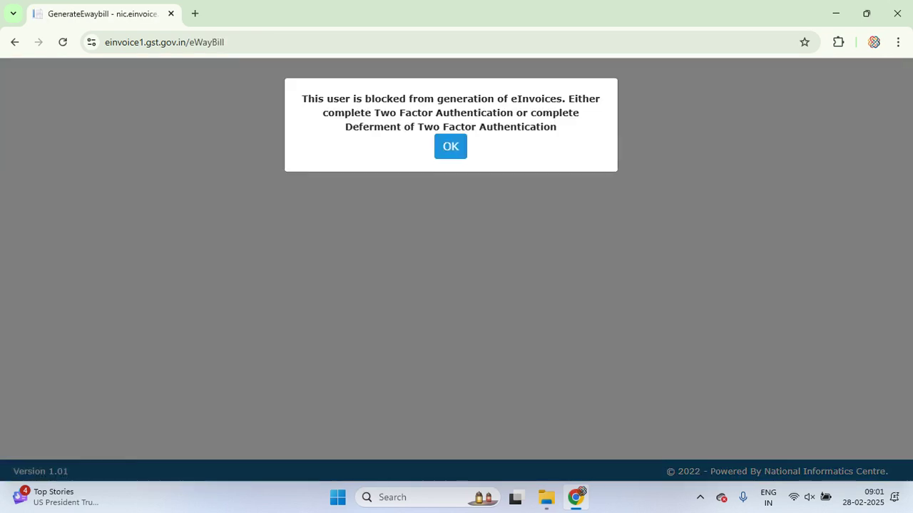
key(Return)
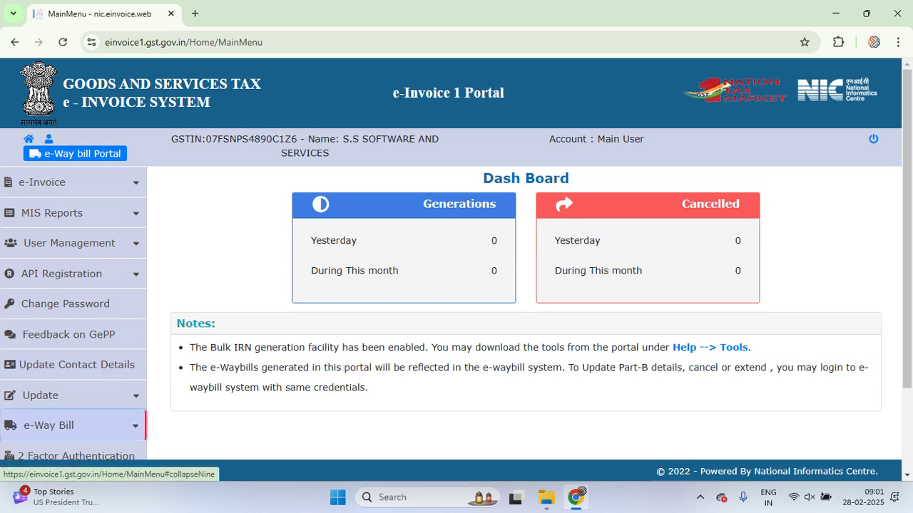
Retry Generate e-waybill from the menu and dismiss the blocked-user notice again
click(71, 425)
scroll(71, 414, down, 1)
click(66, 390)
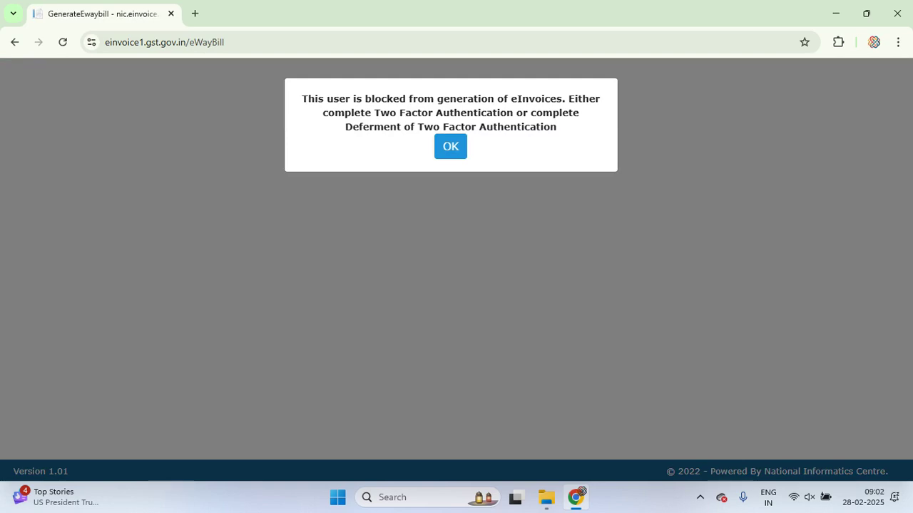
key(Return)
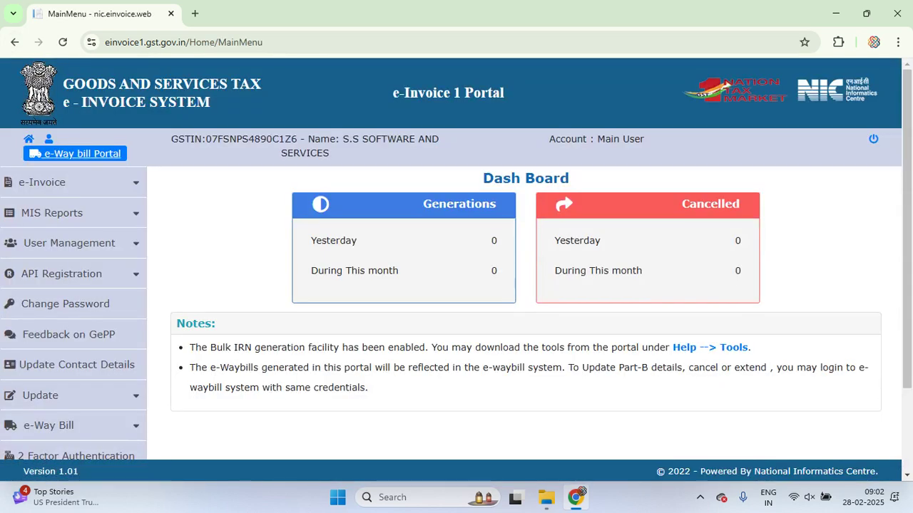
Open the e-Way Bill portal, acknowledge the password-change logout notice, and log in with the captcha
click(75, 153)
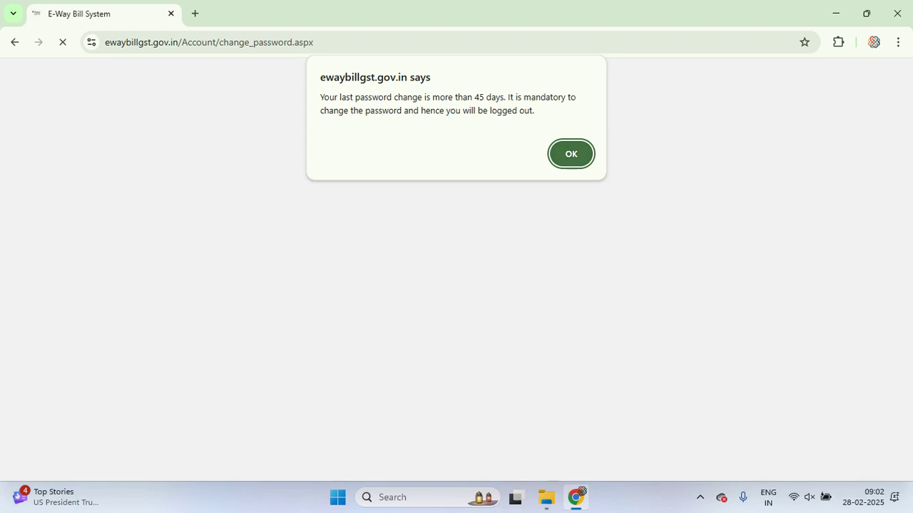
key(Return)
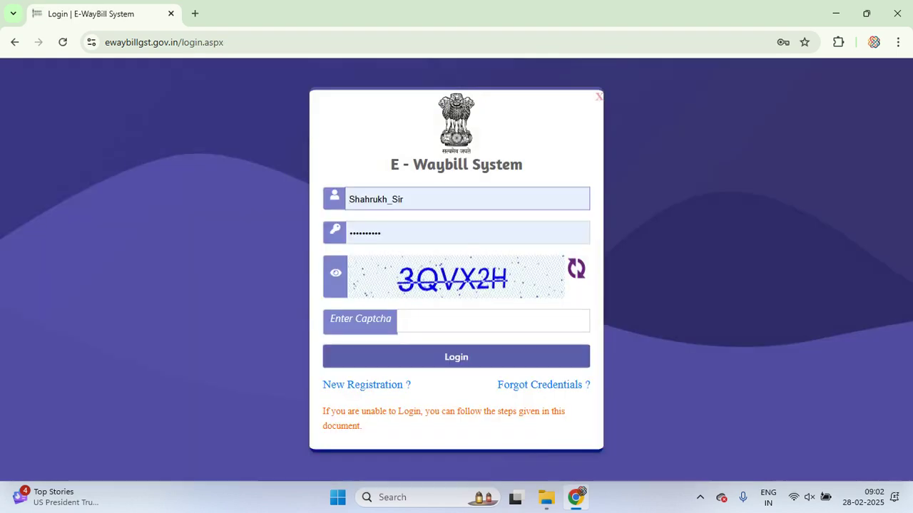
click(494, 321)
text(3Q)
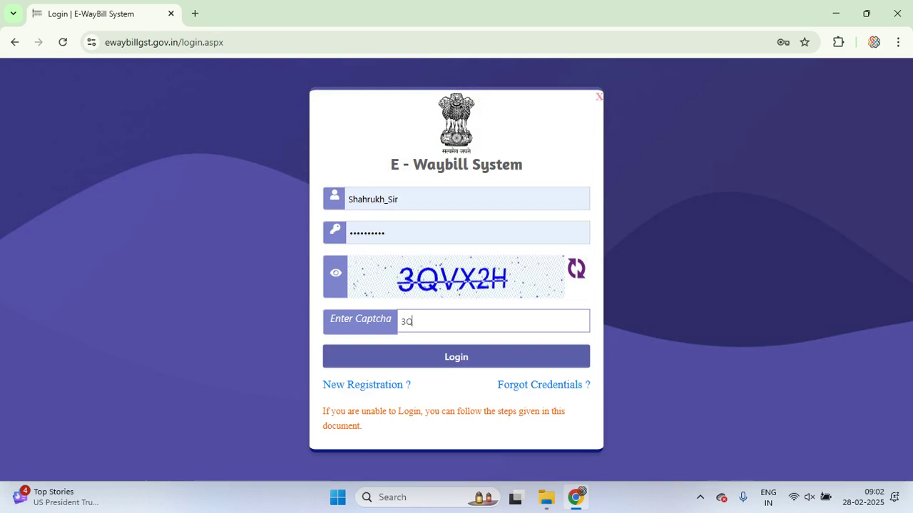
text(VX2H)
key(Return)
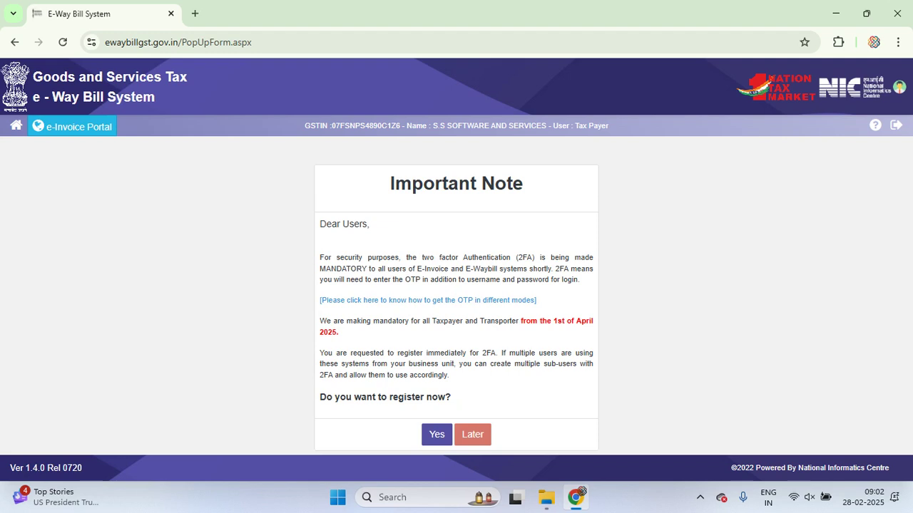
Postpone 2FA, exit Change Password, accept the logout, and log in again with a new captcha
click(472, 434)
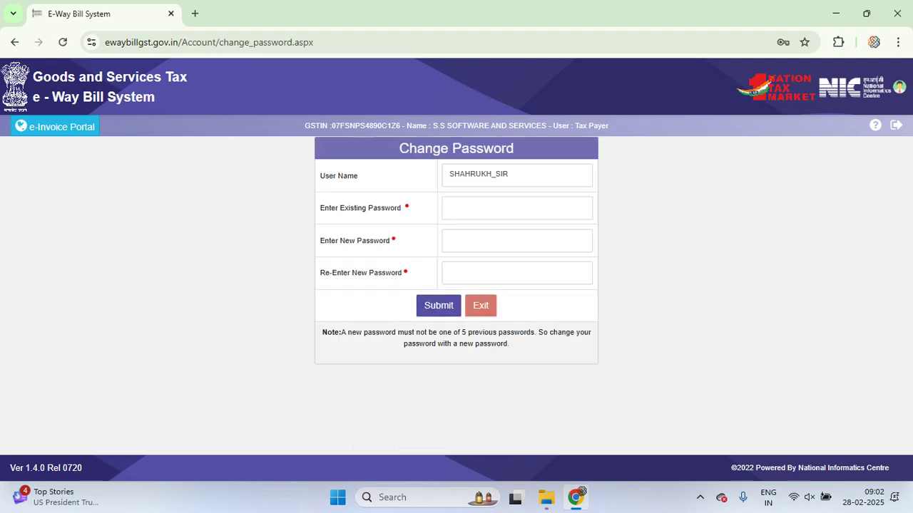
click(480, 305)
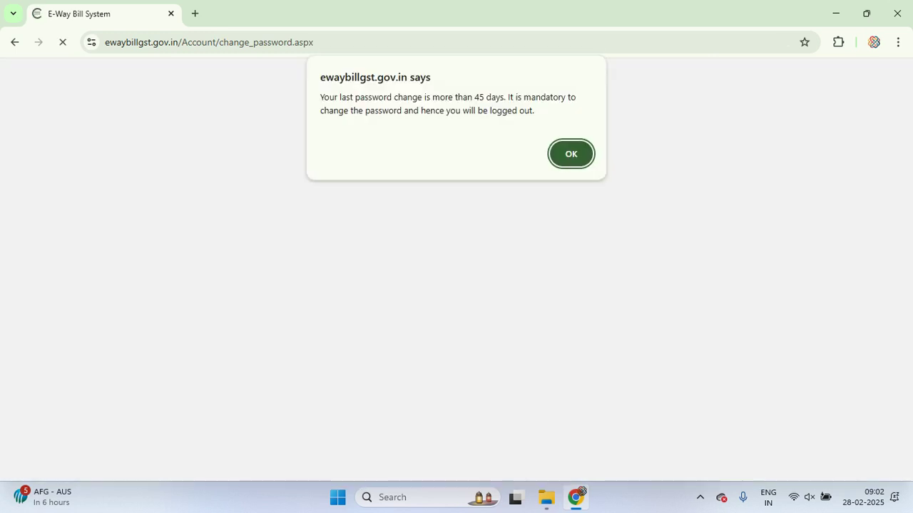
key(Return)
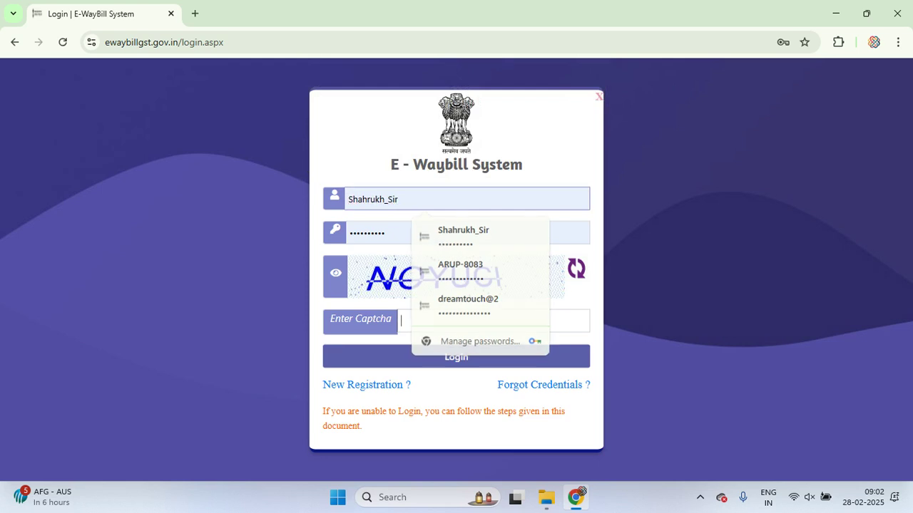
text(NO)
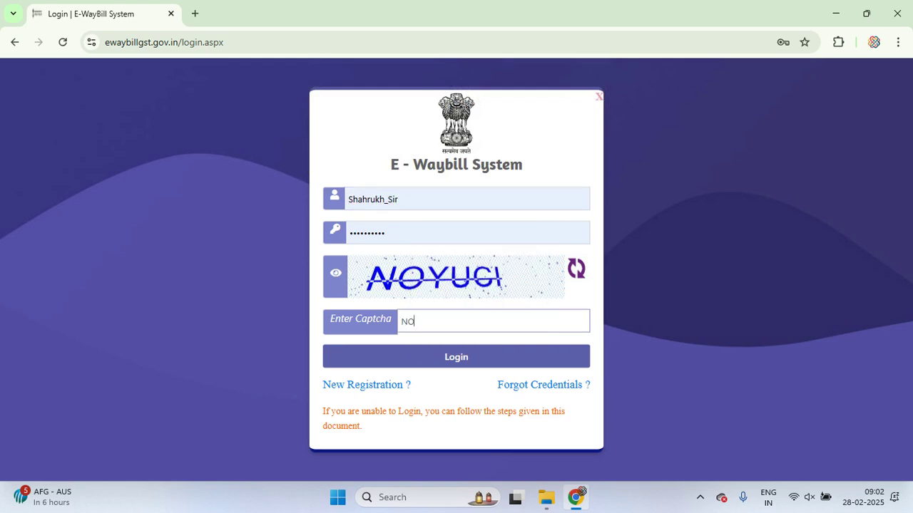
text(YUC)
key(BackSpace)
text(C)
key(Return)
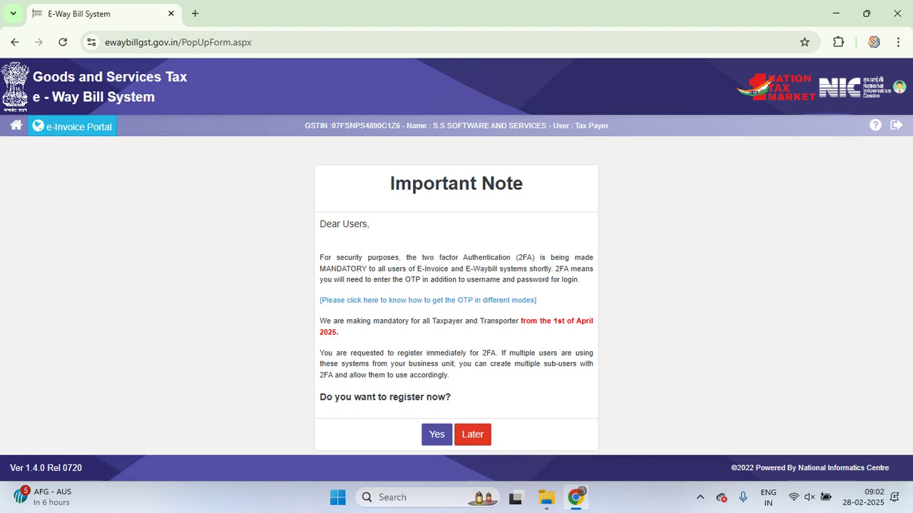
Repeat the postpone-and-exit cycle, log in again, then postpone 2FA once more and accept the logout
click(472, 434)
click(480, 305)
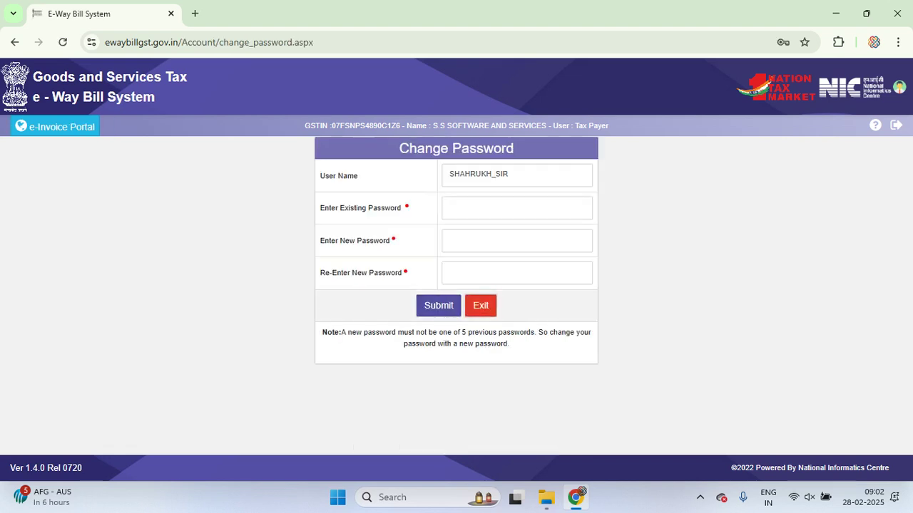
key(Return)
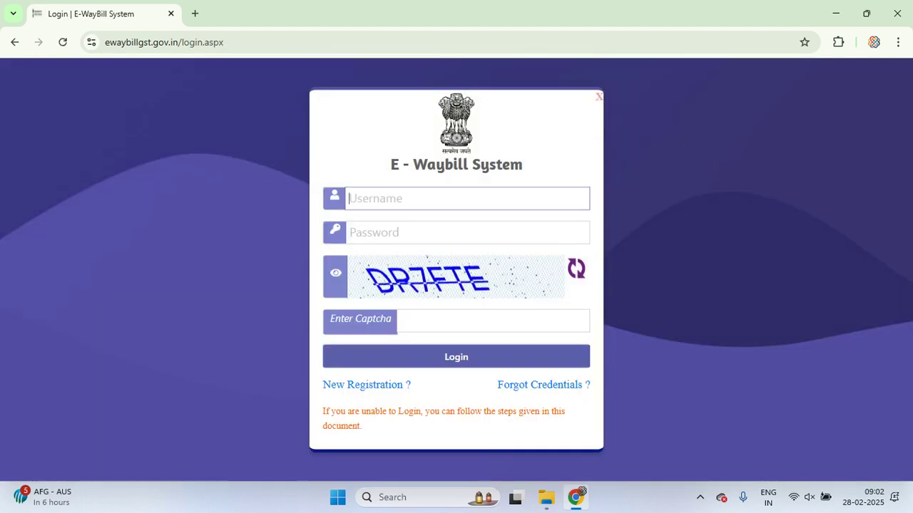
click(492, 321)
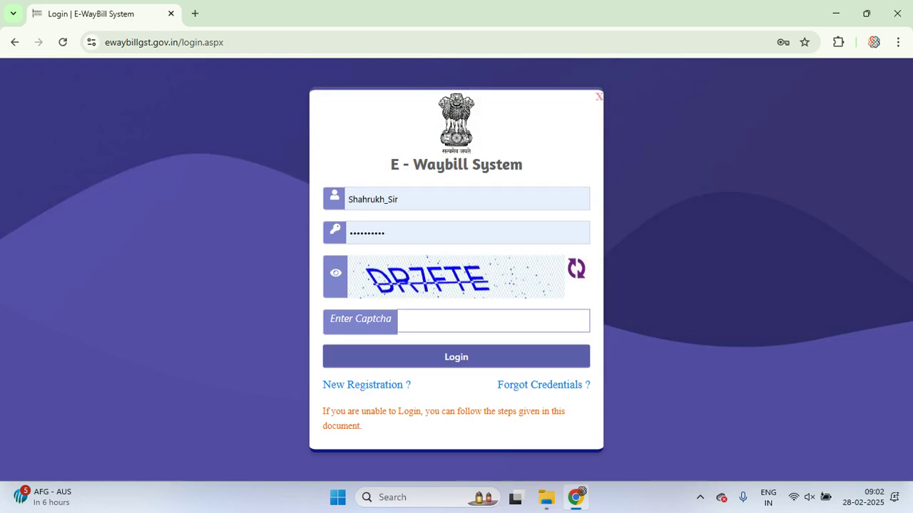
text(DR7FTE)
key(Return)
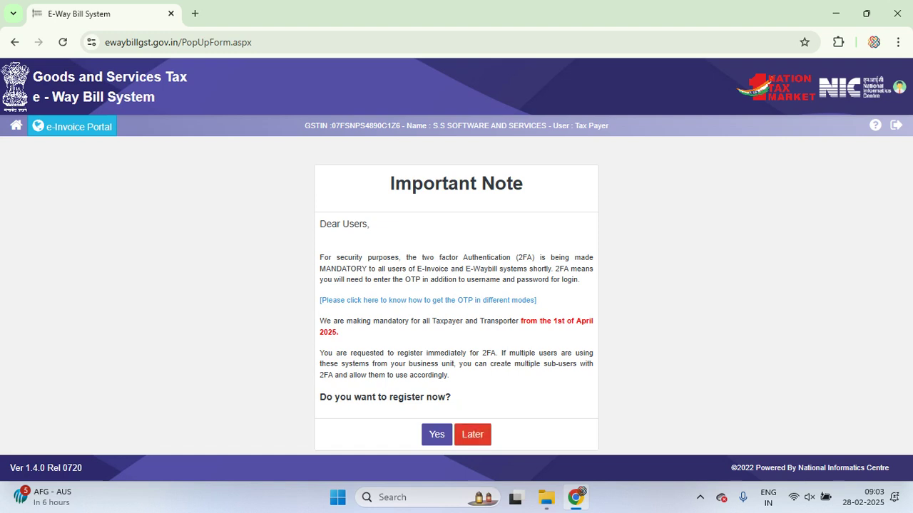
click(472, 434)
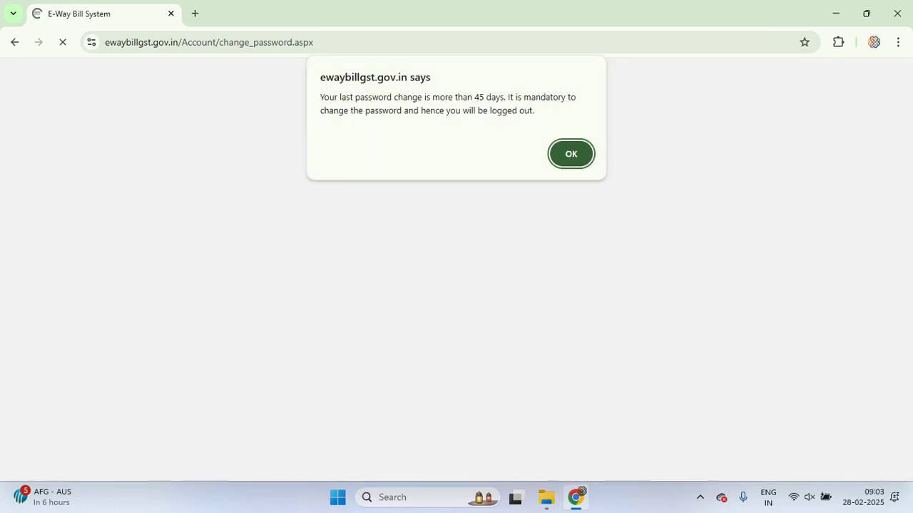
key(Return)
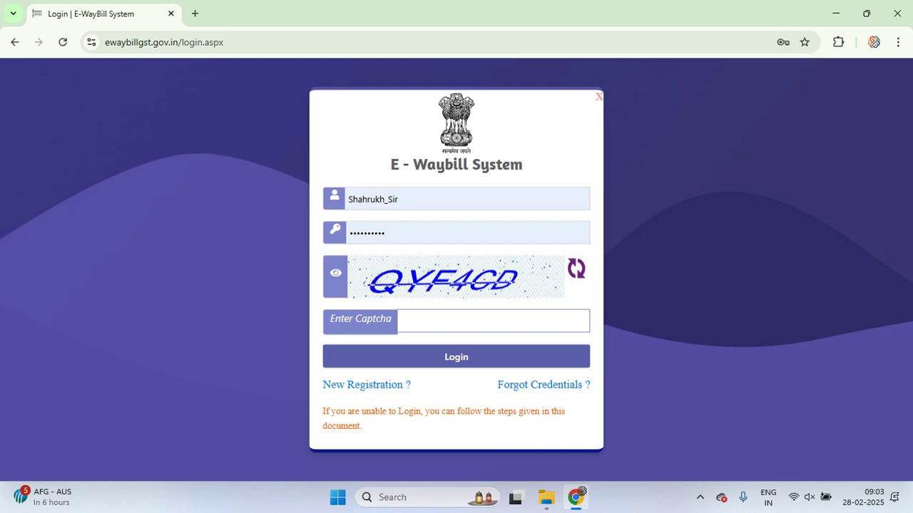
click(492, 321)
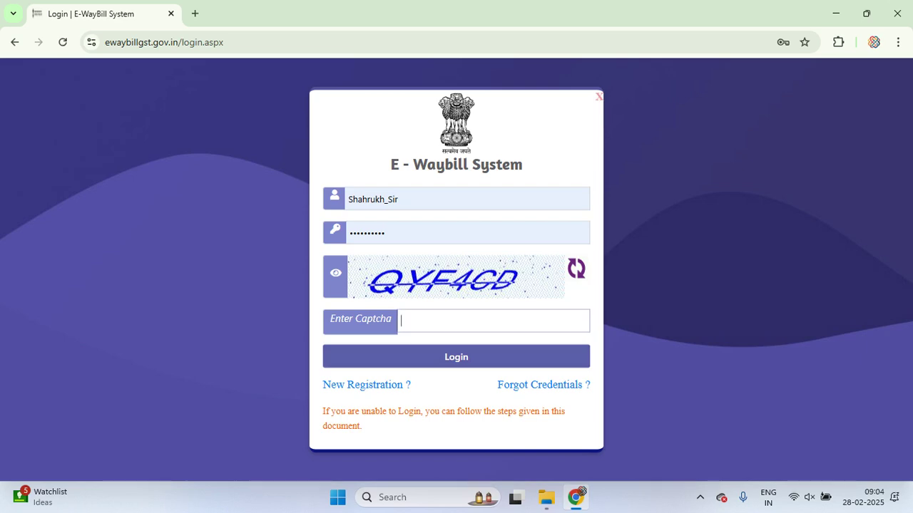
text(QYF4CD)
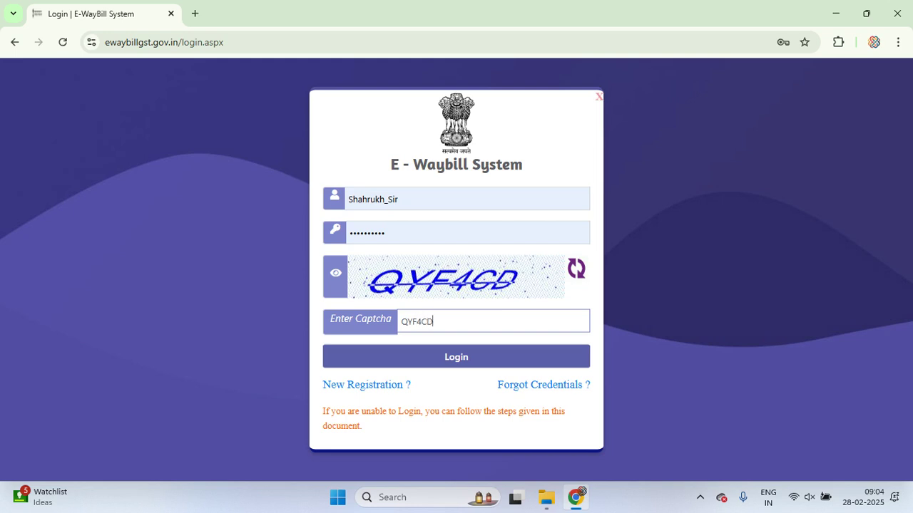
key(Return)
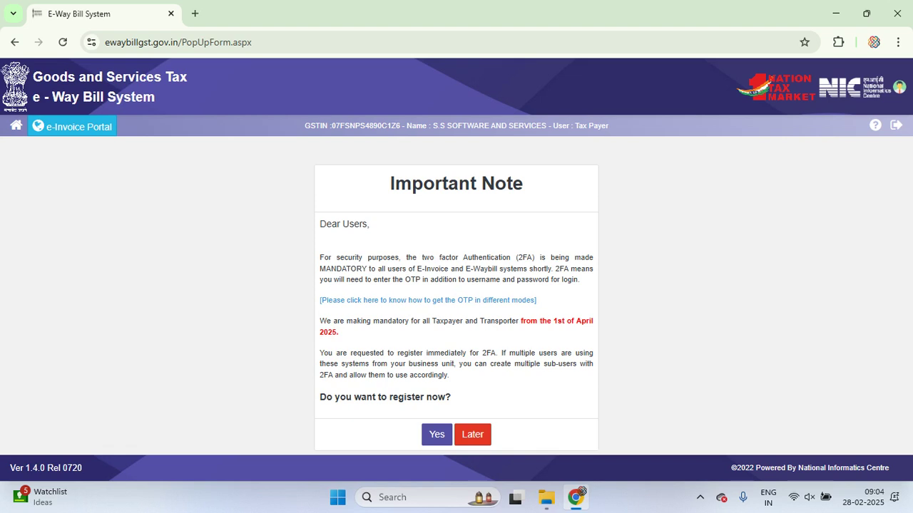
key(Return)
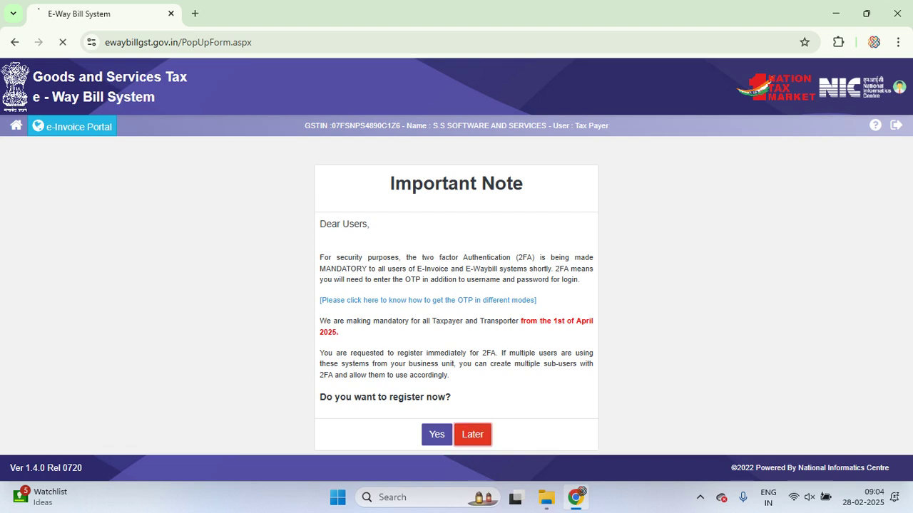
click(517, 208)
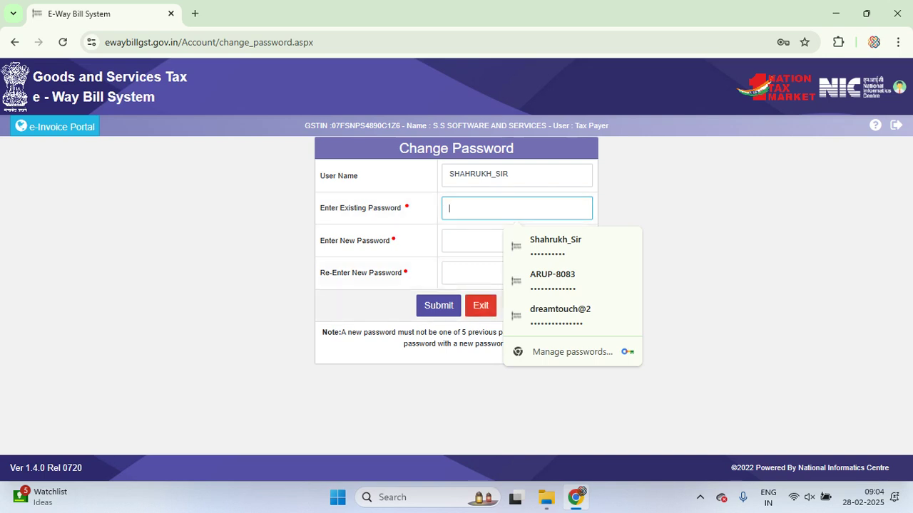
click(480, 305)
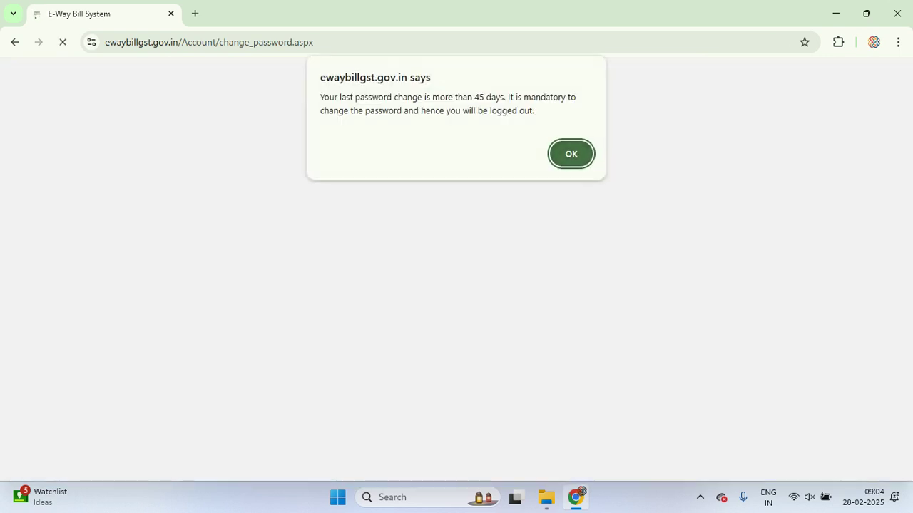
key(Return)
key(Down)
key(Down)
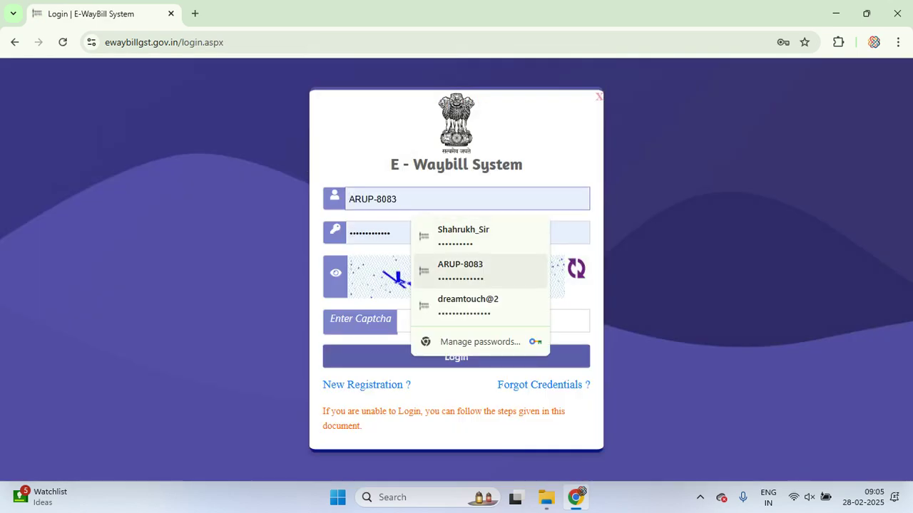
Fill in the first saved account from Chrome's password list and log in with the captcha
key(Down)
key(Up)
key(Up)
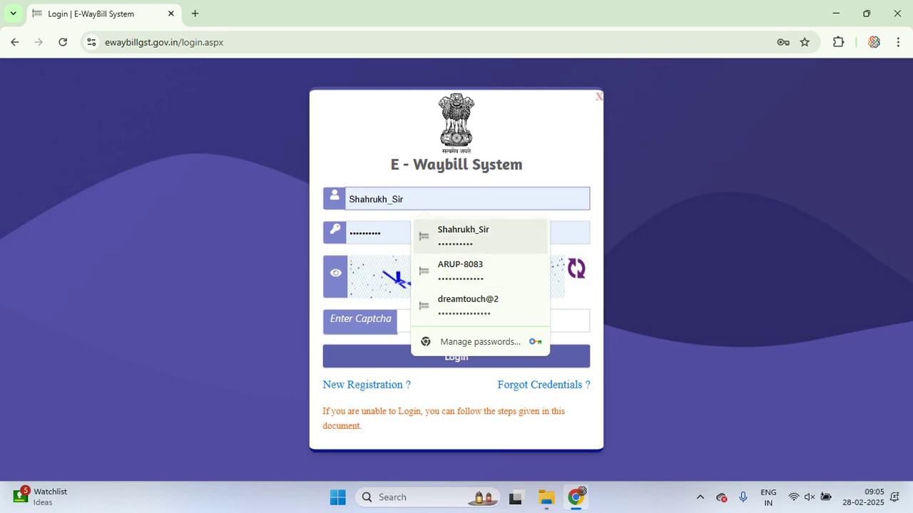
key(Down)
key(Down)
key(Up)
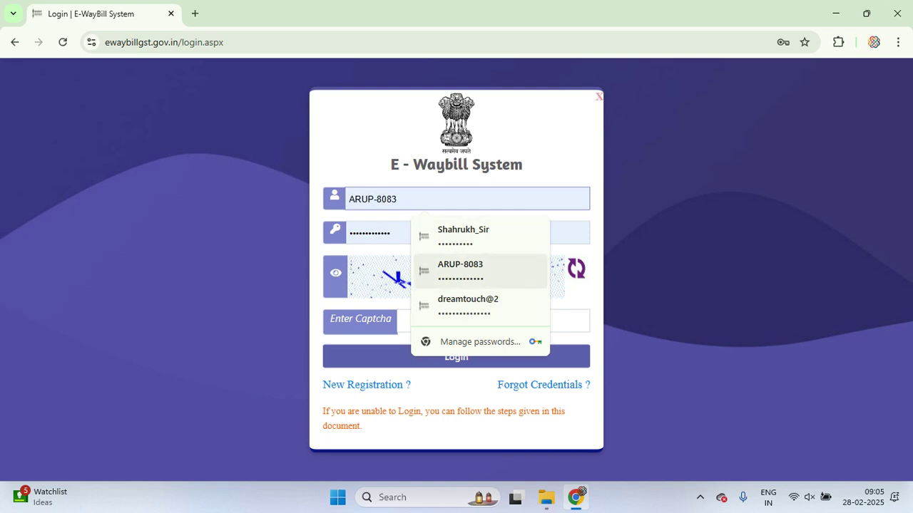
key(Up)
key(Down)
key(Up)
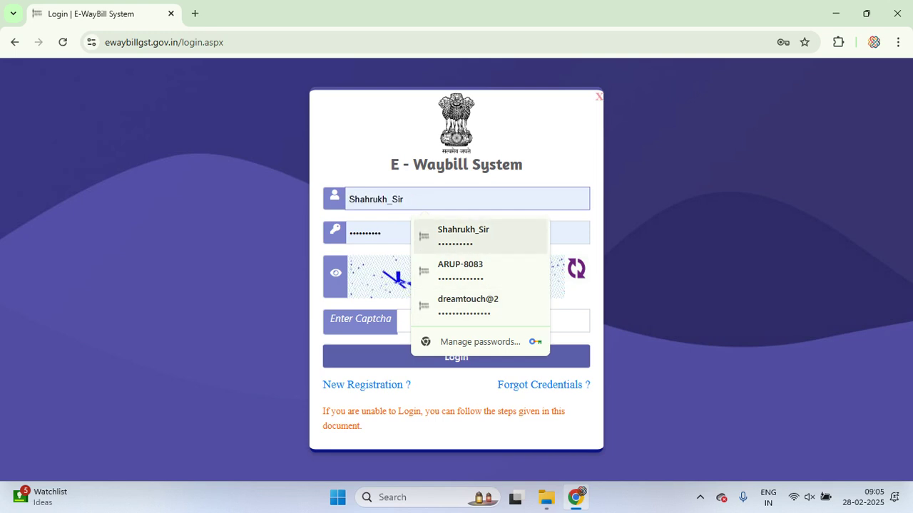
key(Return)
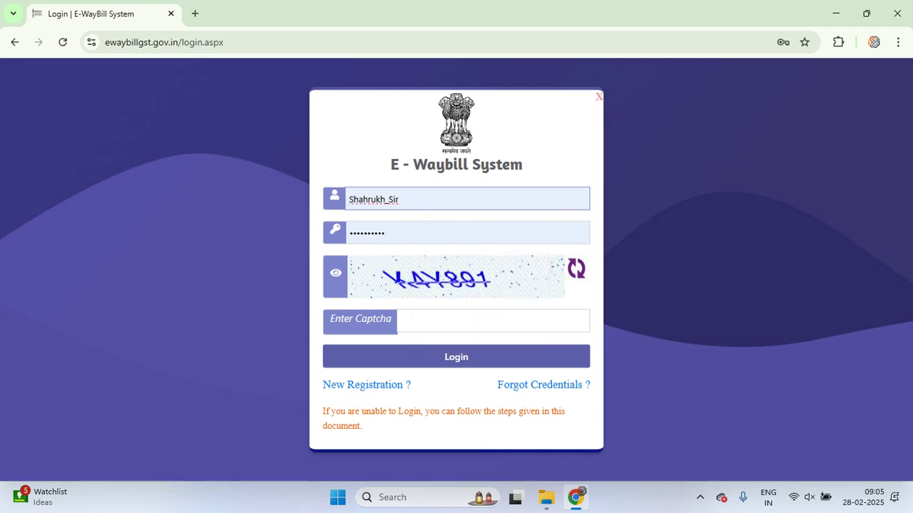
click(492, 321)
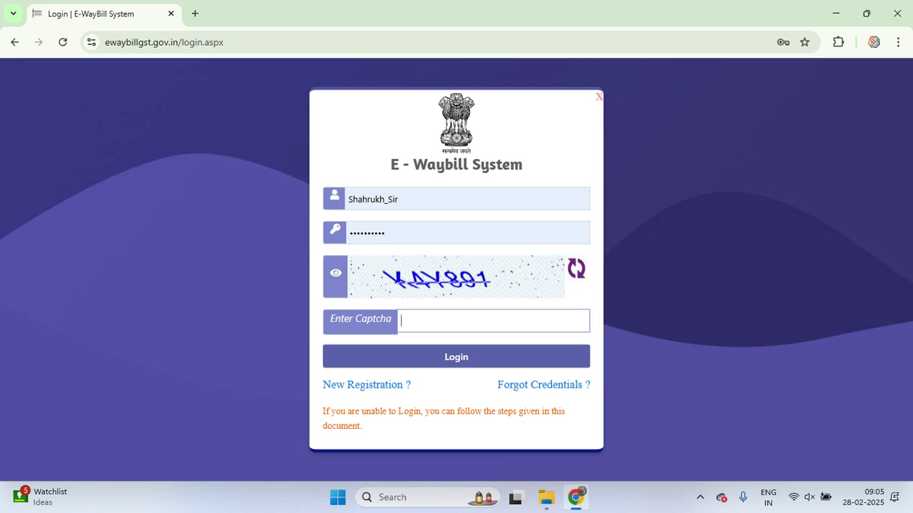
text(K4Y891)
key(Return)
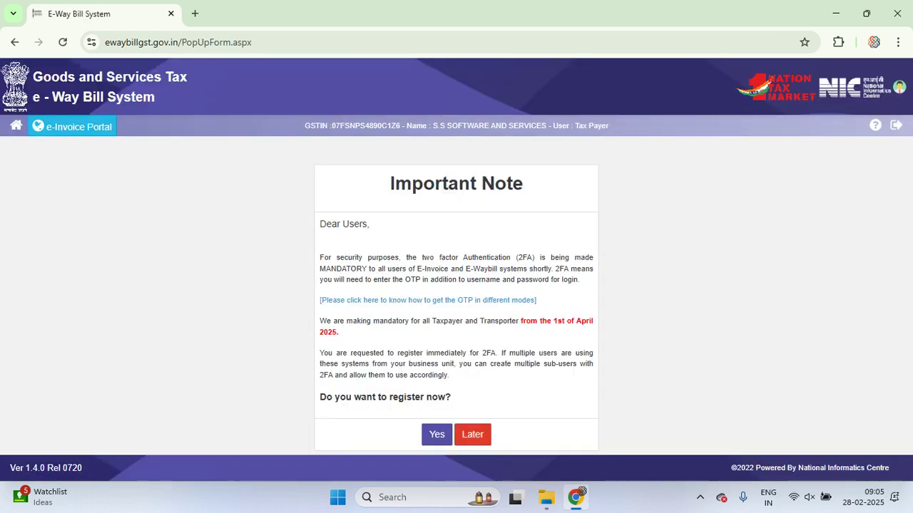
Postpone 2FA, then enter the current password and a new password twice, submit, and confirm
click(472, 434)
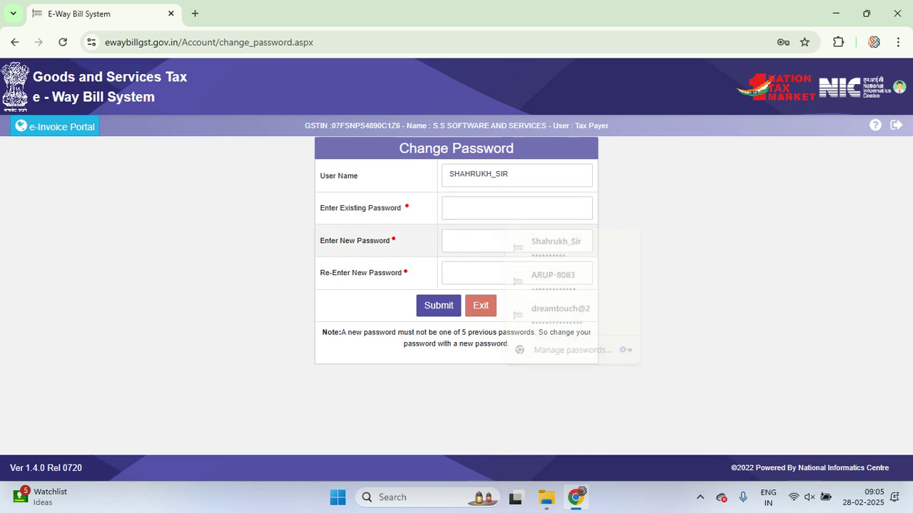
click(517, 208)
click(470, 241)
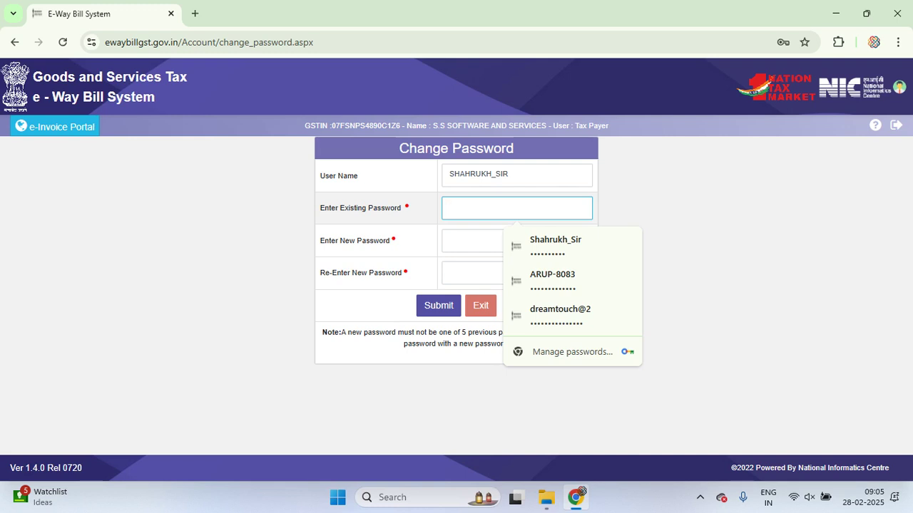
text(s)
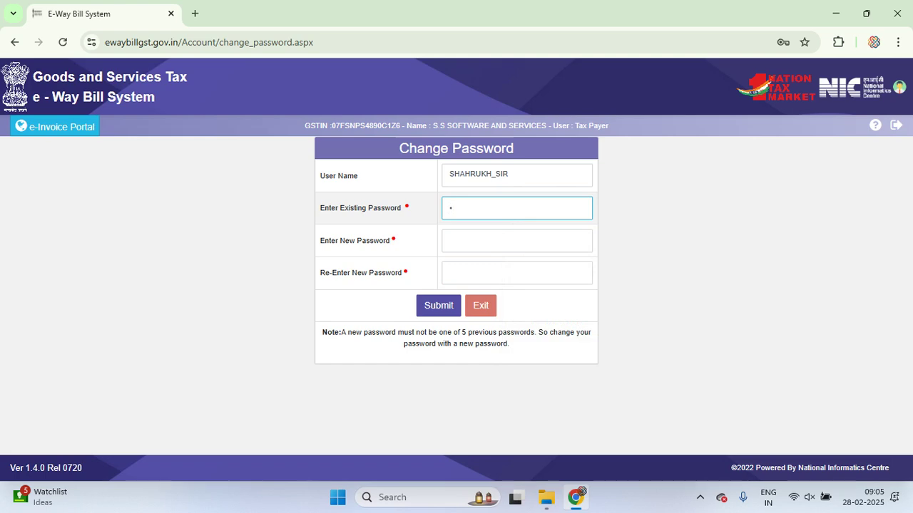
text(*********)
click(517, 241)
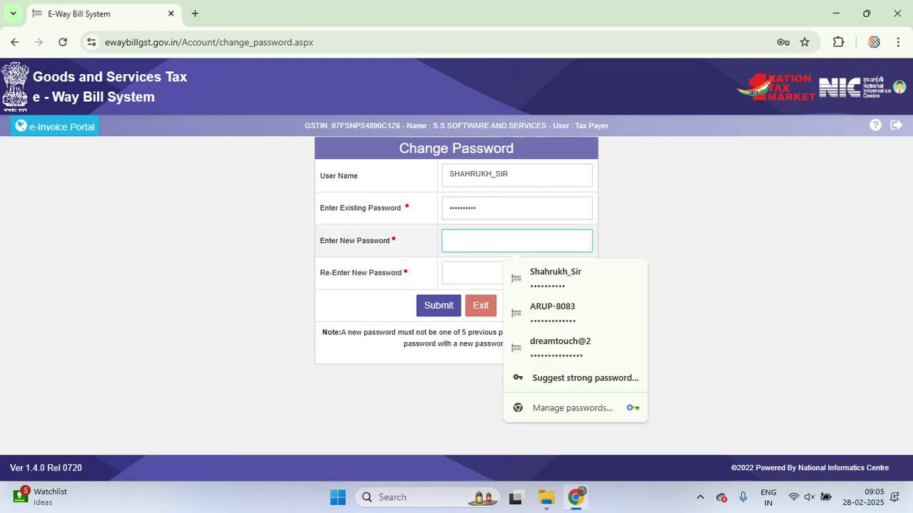
text(*****)
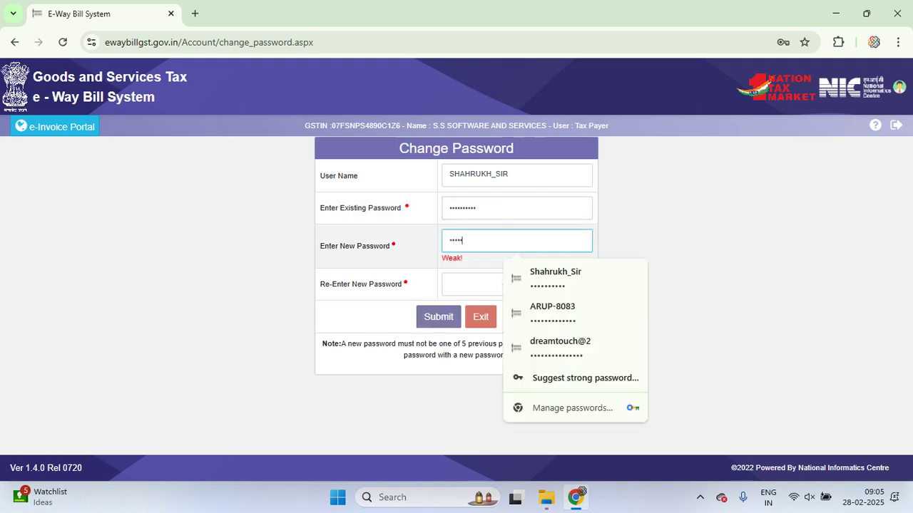
text(*****)
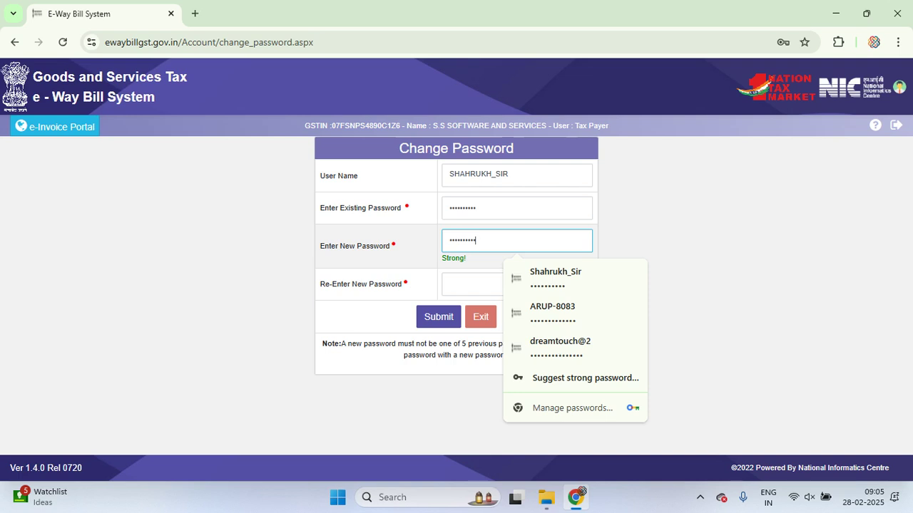
click(516, 284)
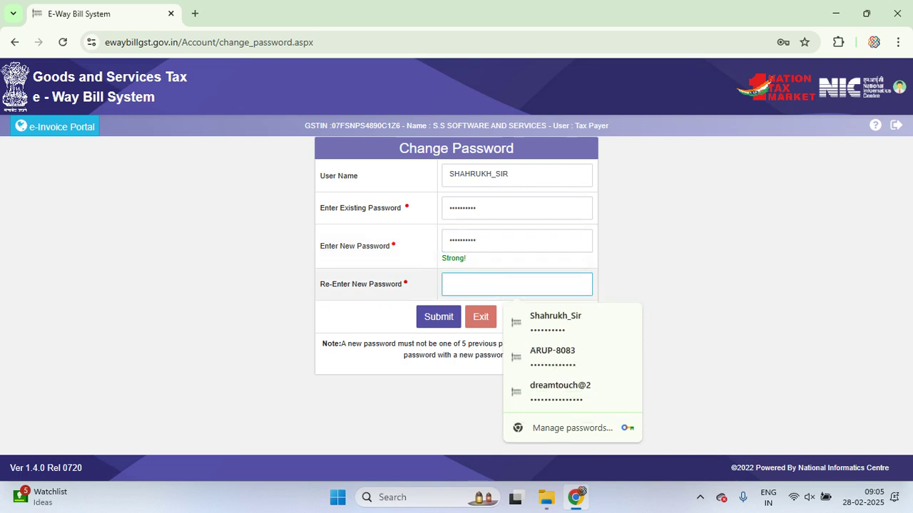
text(******)
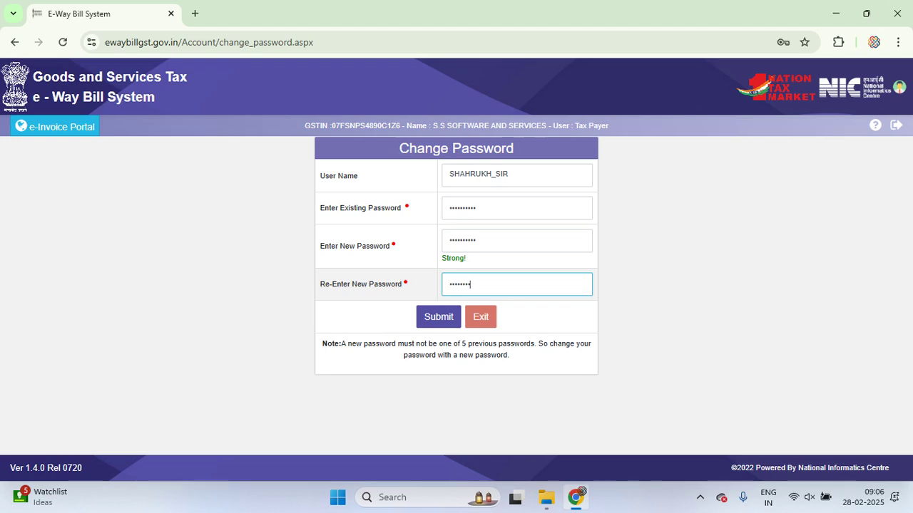
text(****)
key(Tab)
key(Return)
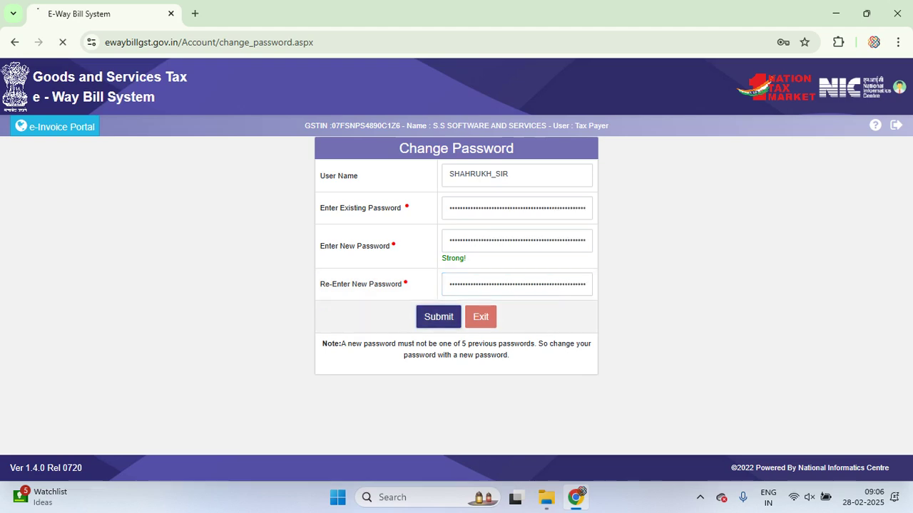
key(Return)
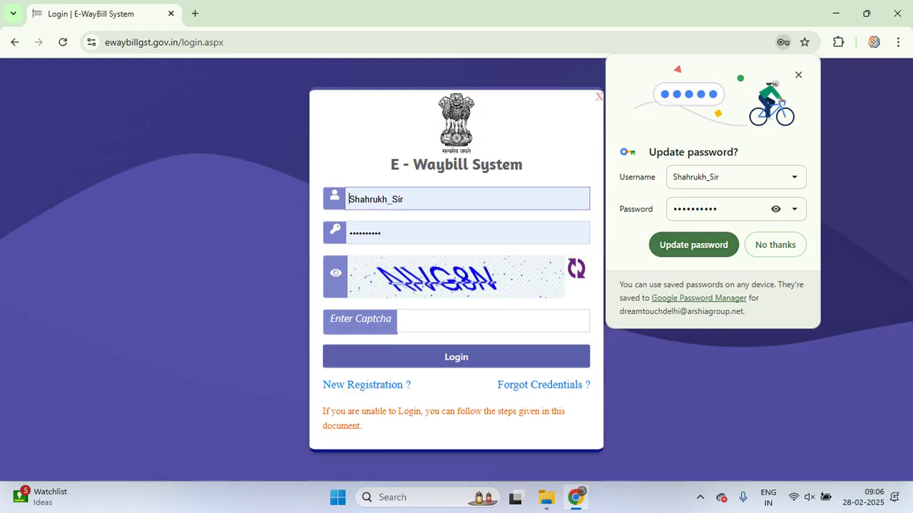
Dismiss Chrome's update-password prompt, log in with the new password after a captcha retry, and postpone 2FA
key(Escape)
click(492, 321)
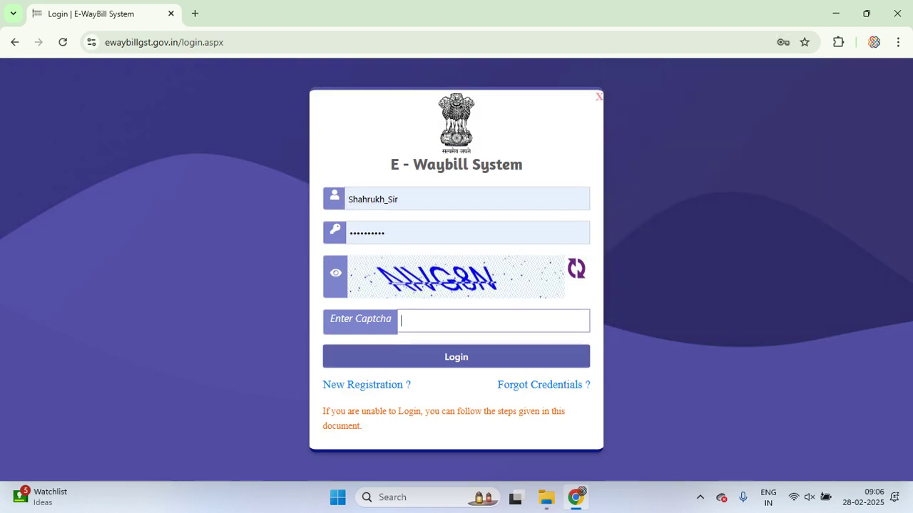
text(NVG8N)
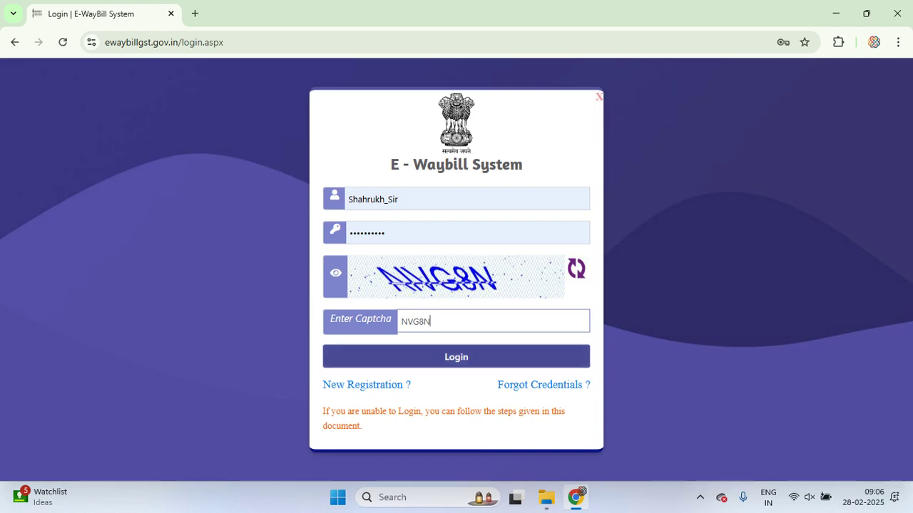
click(583, 351)
key(Return)
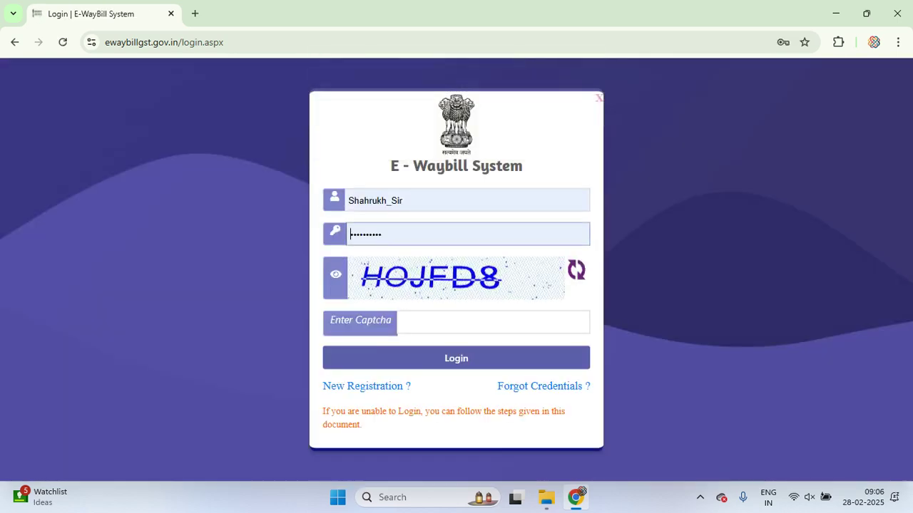
click(402, 322)
text(H)
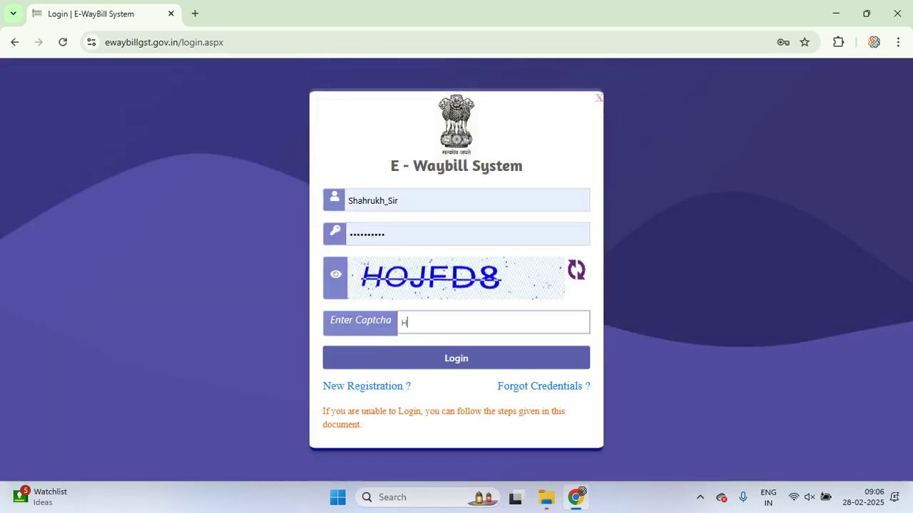
text(OJFD8)
key(Return)
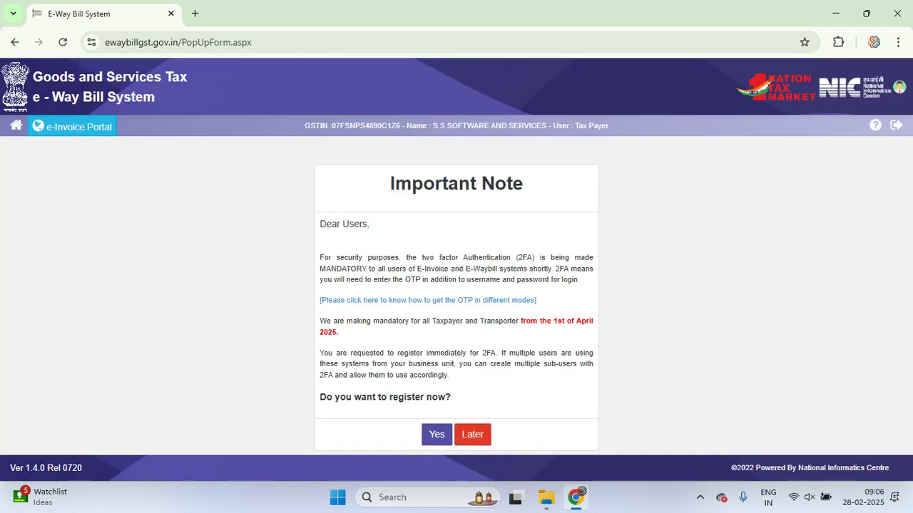
click(472, 434)
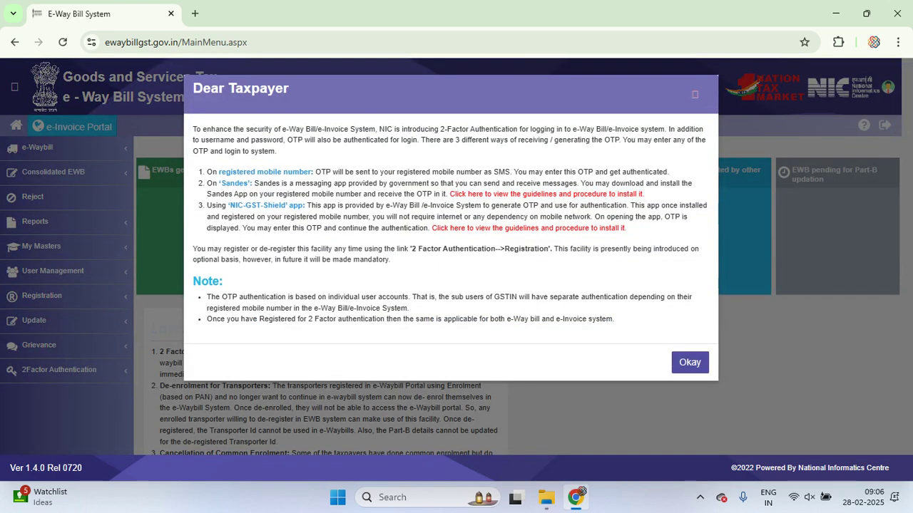
Dismiss the two-factor notice and start a new e-way bill via e-Waybill > Generate New
key(Return)
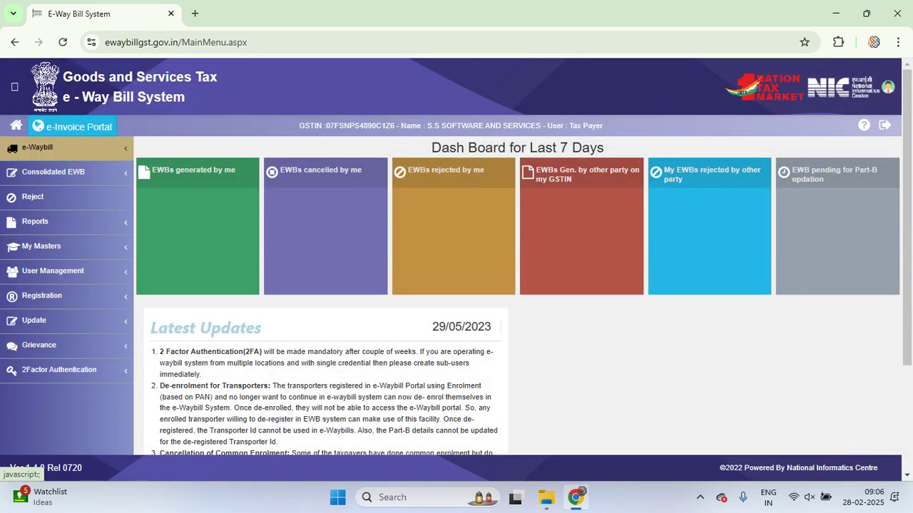
click(37, 147)
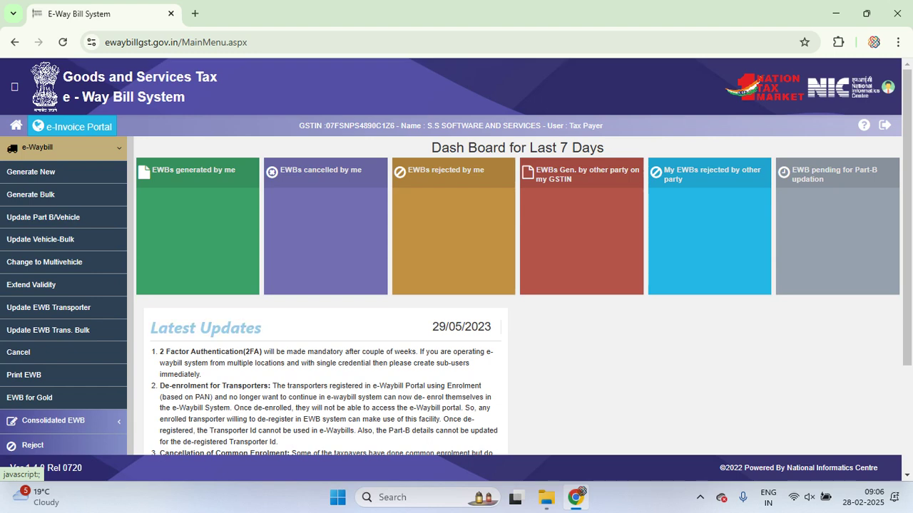
click(30, 172)
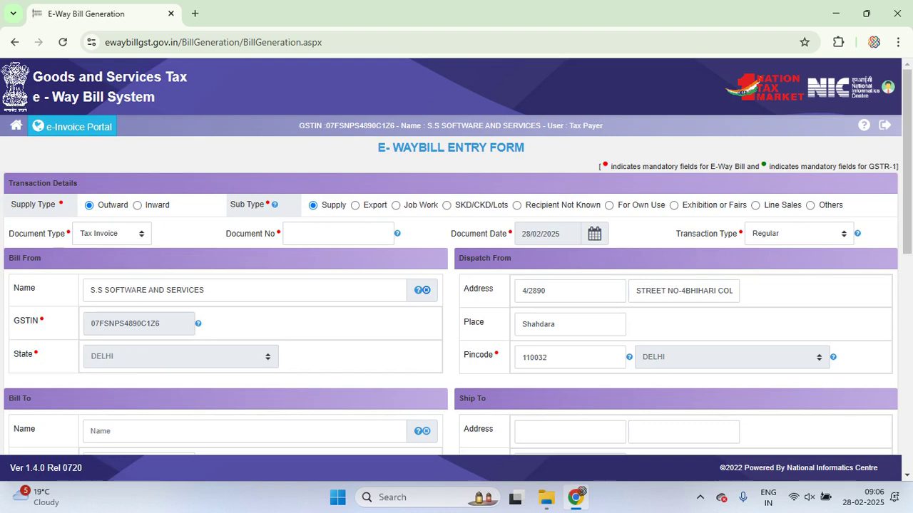
key(ctrl+minus)
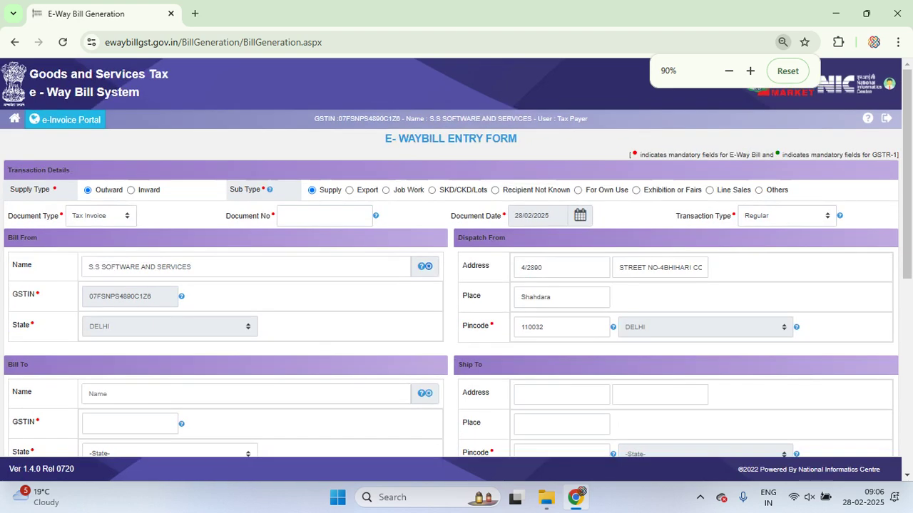
key(ctrl+plus)
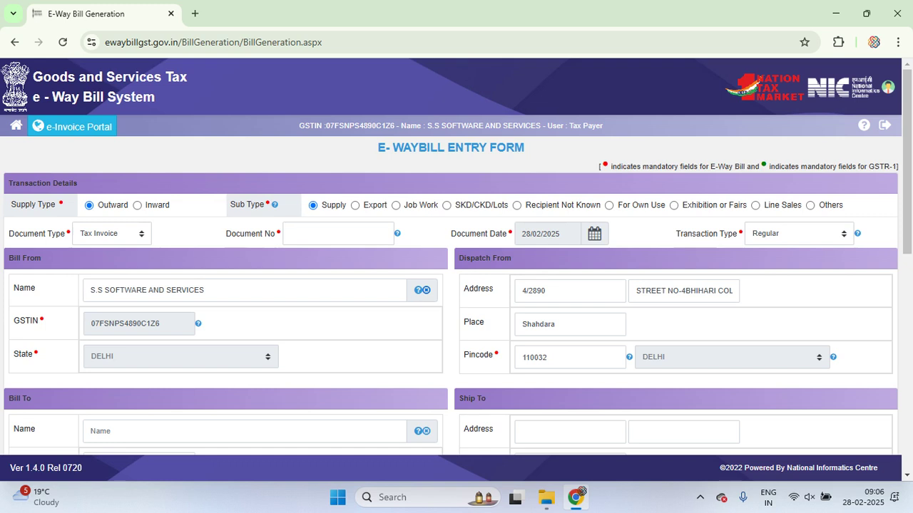
drag(432, 126, 603, 126)
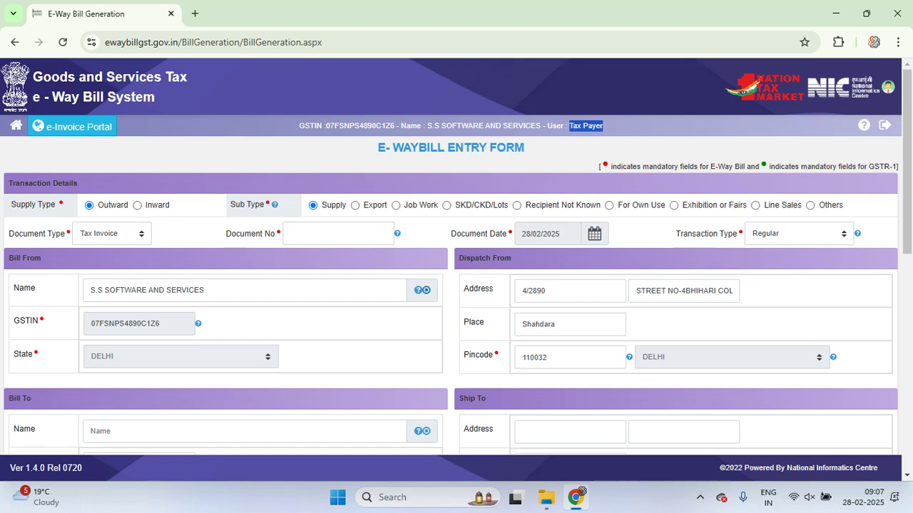
drag(378, 148, 525, 147)
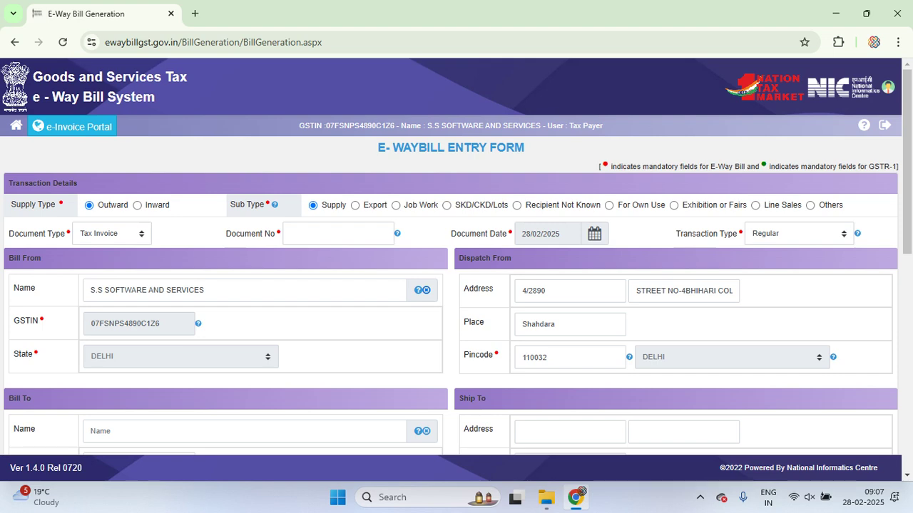
drag(607, 166, 723, 166)
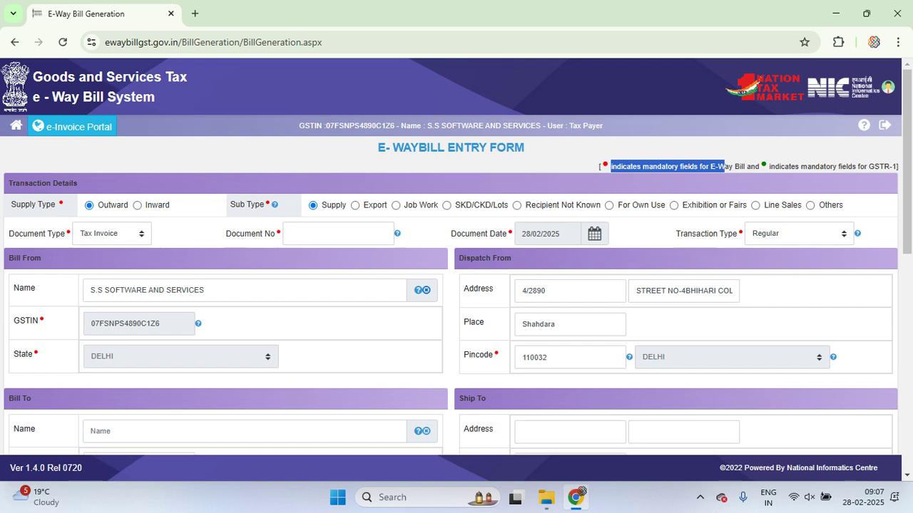
drag(769, 166, 897, 166)
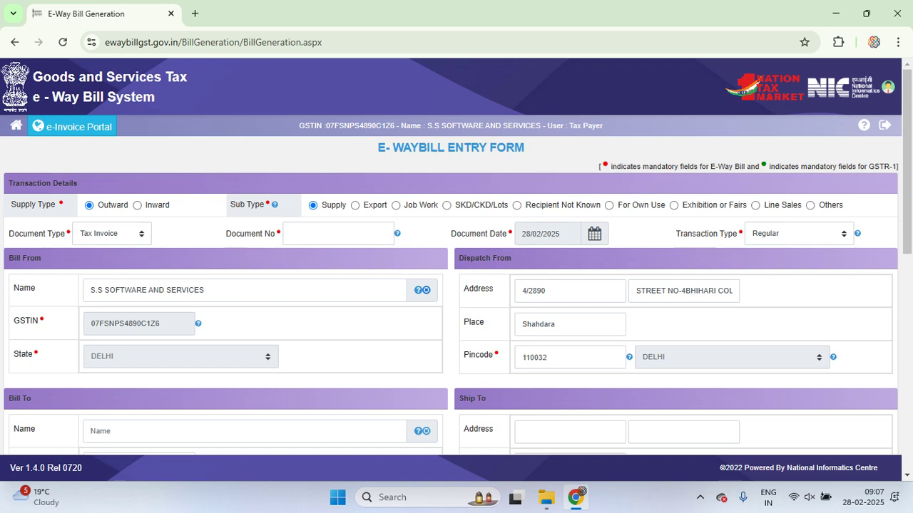
scroll(456, 285, down, 1)
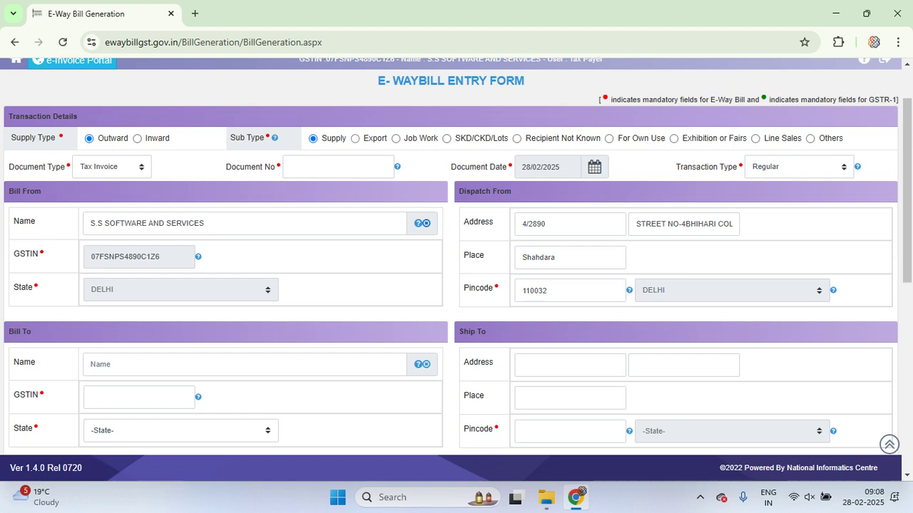
click(354, 139)
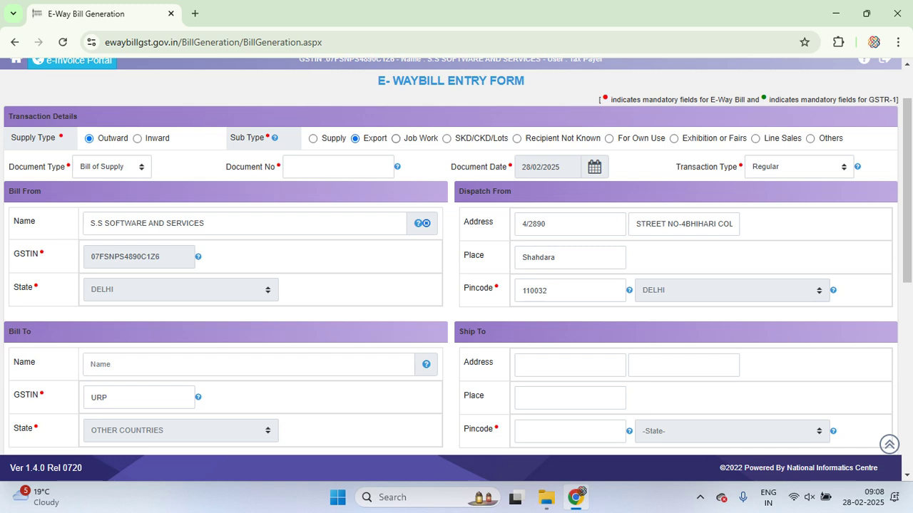
click(396, 138)
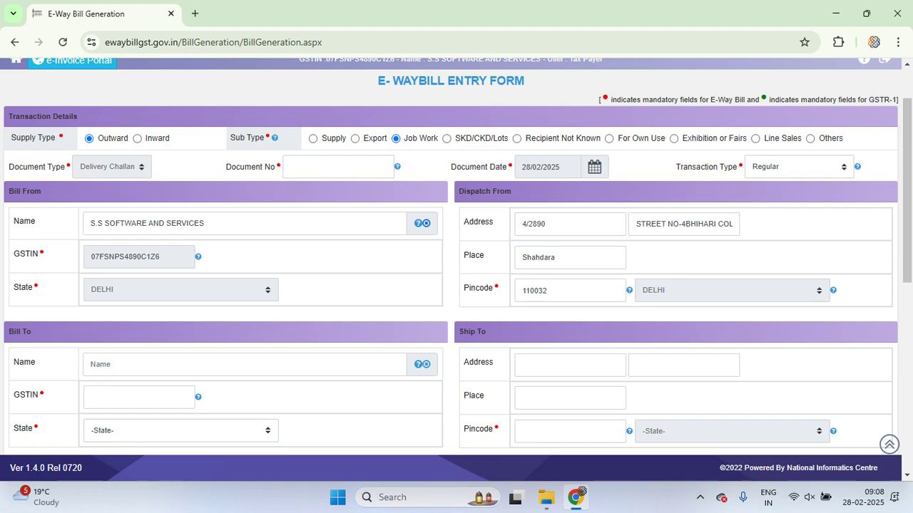
click(517, 138)
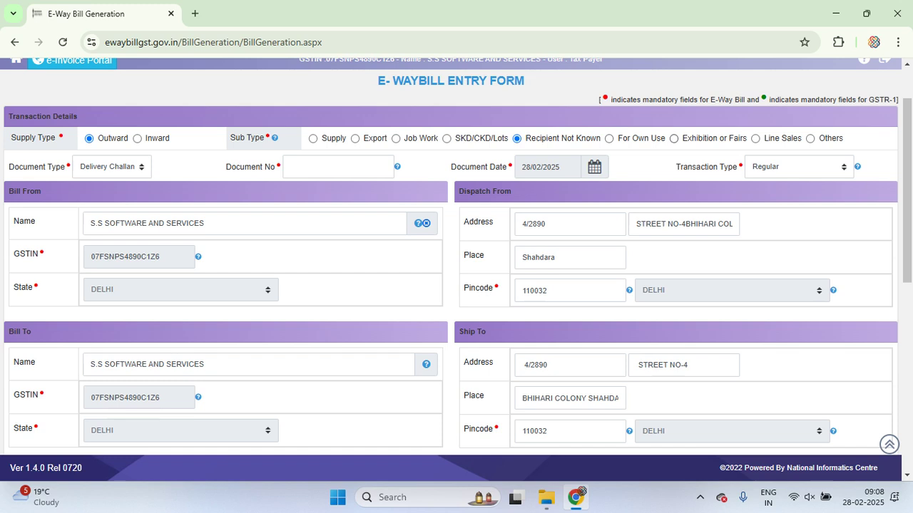
click(674, 138)
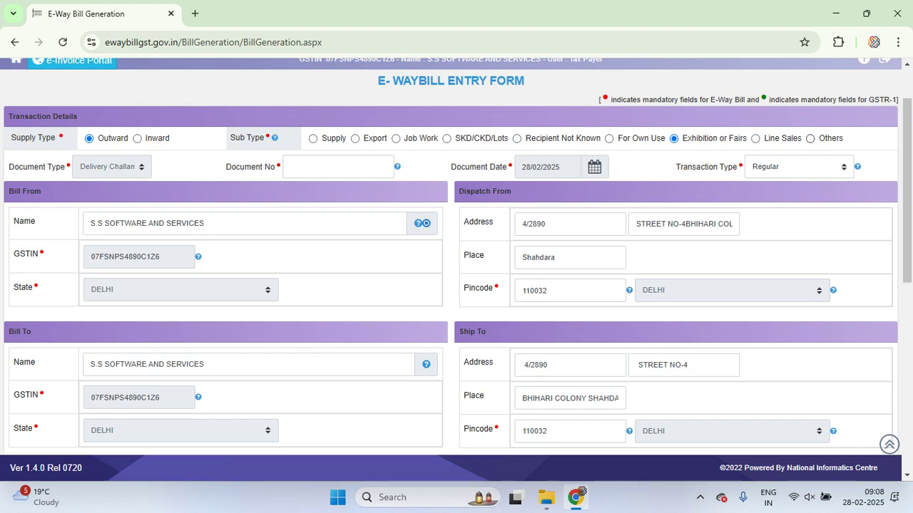
click(810, 139)
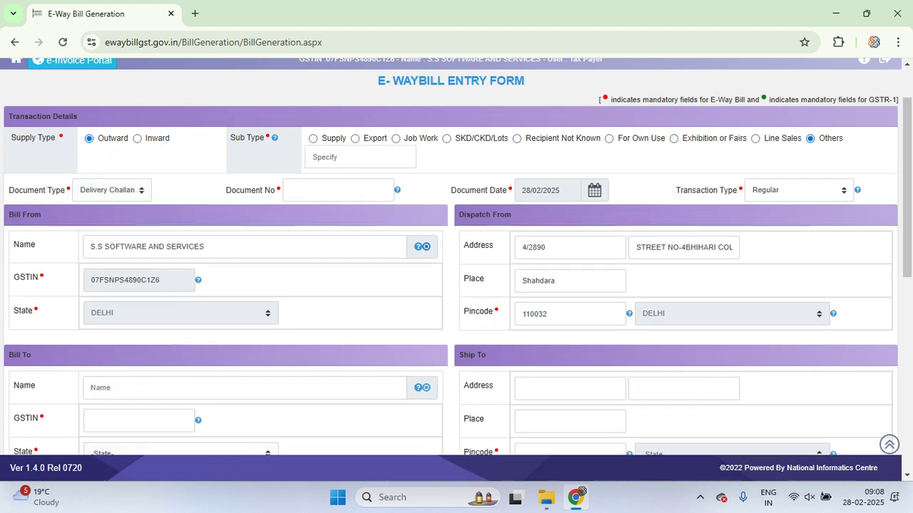
click(313, 139)
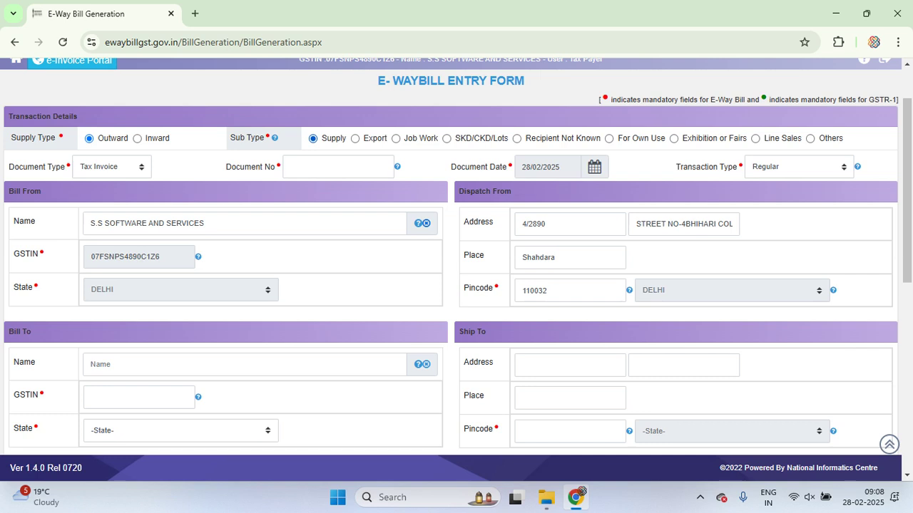
scroll(456, 257, down, 1)
click(110, 100)
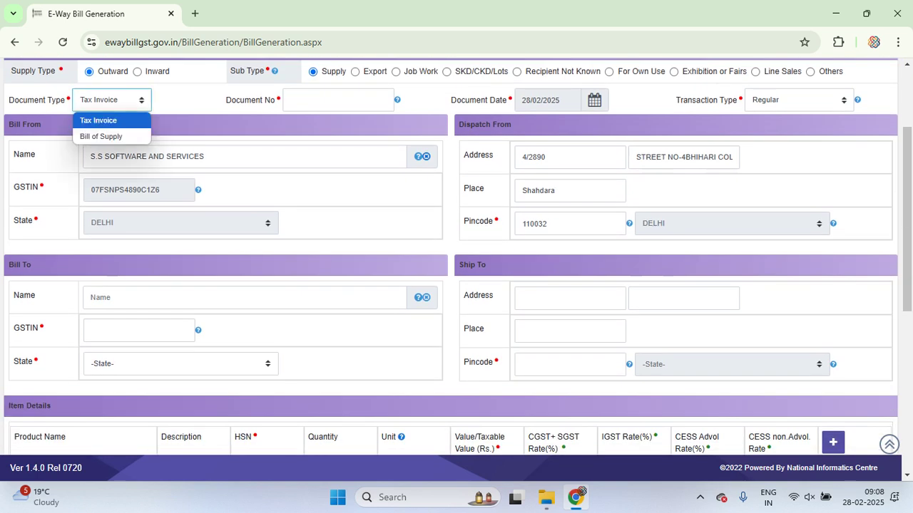
key(Escape)
key(alt+Down)
key(Down)
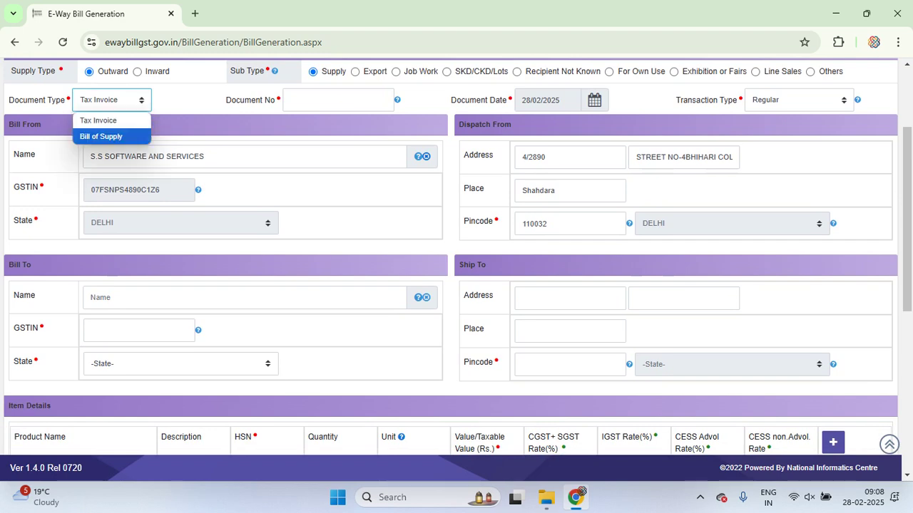
key(Up)
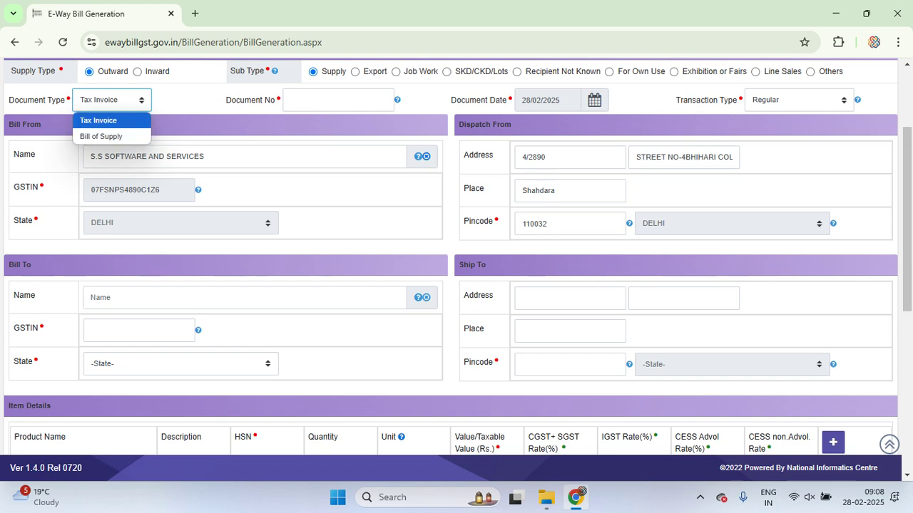
key(Escape)
key(alt+Down)
key(Escape)
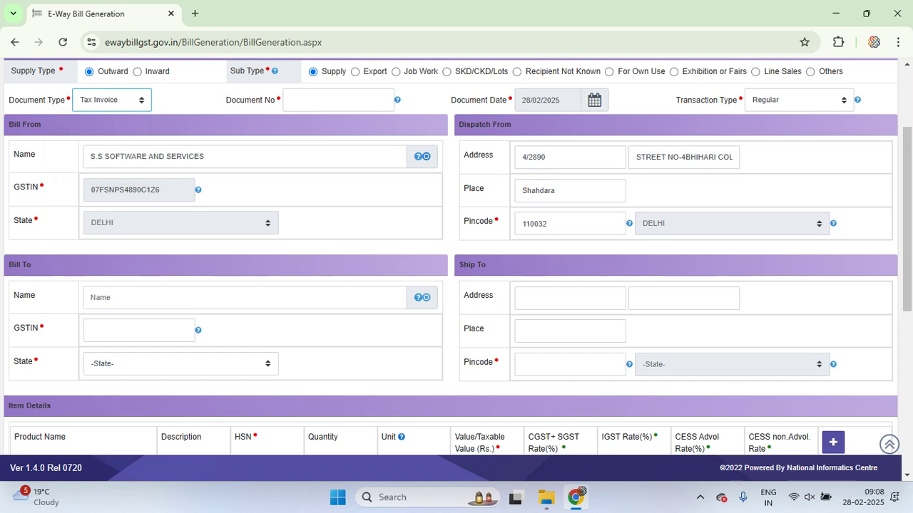
scroll(456, 257, up, 1)
key(alt+Down)
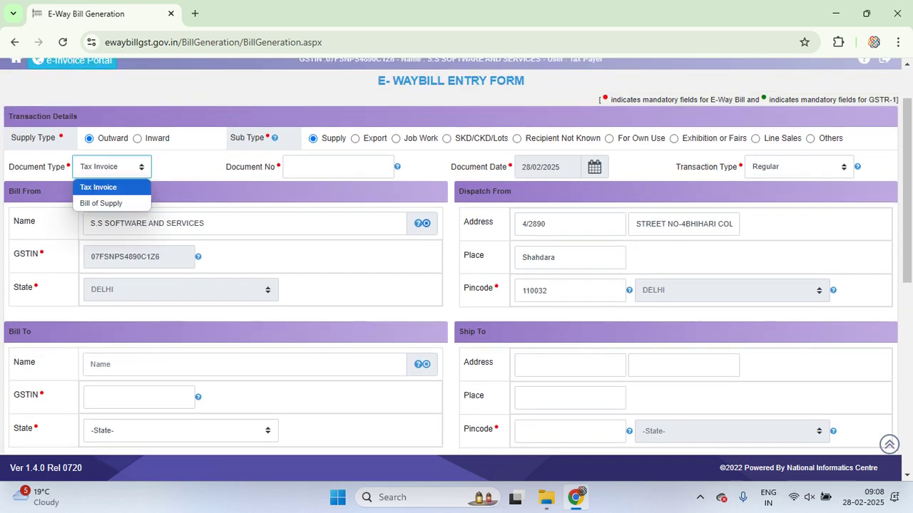
key(Escape)
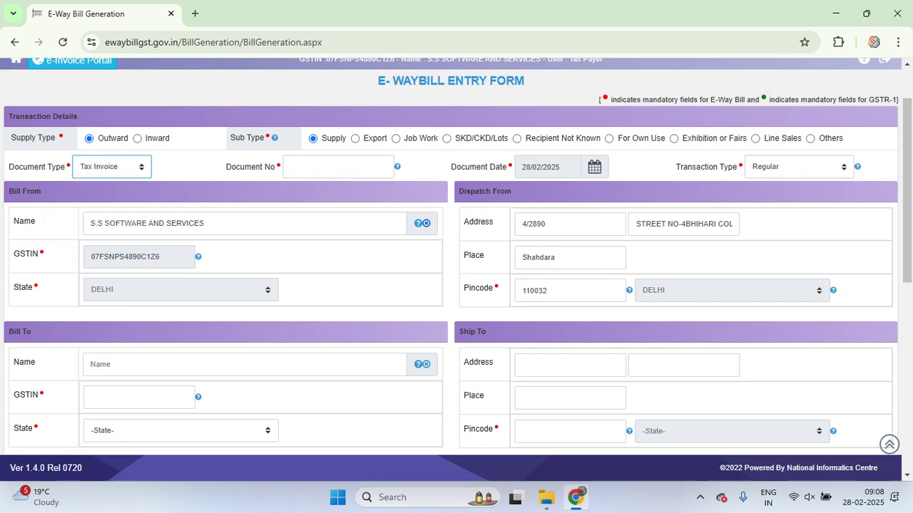
key(alt+Down)
key(Down)
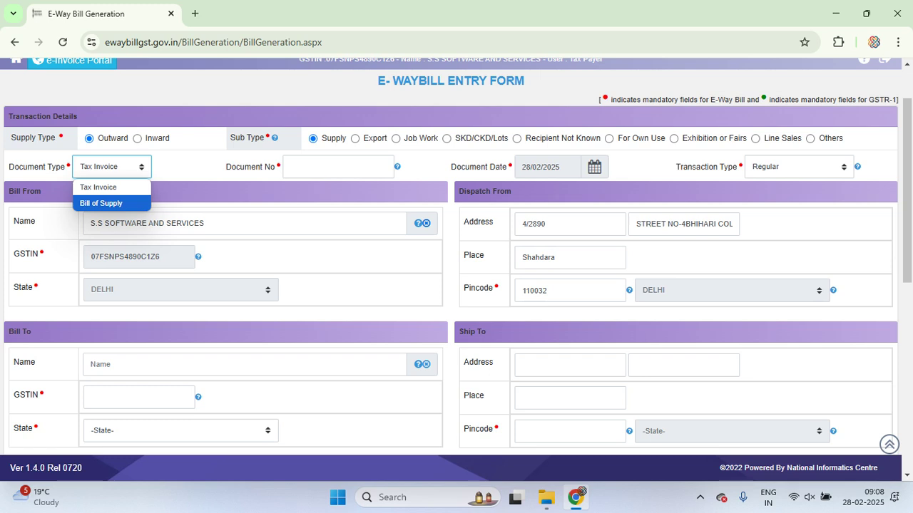
key(Up)
key(Return)
click(338, 167)
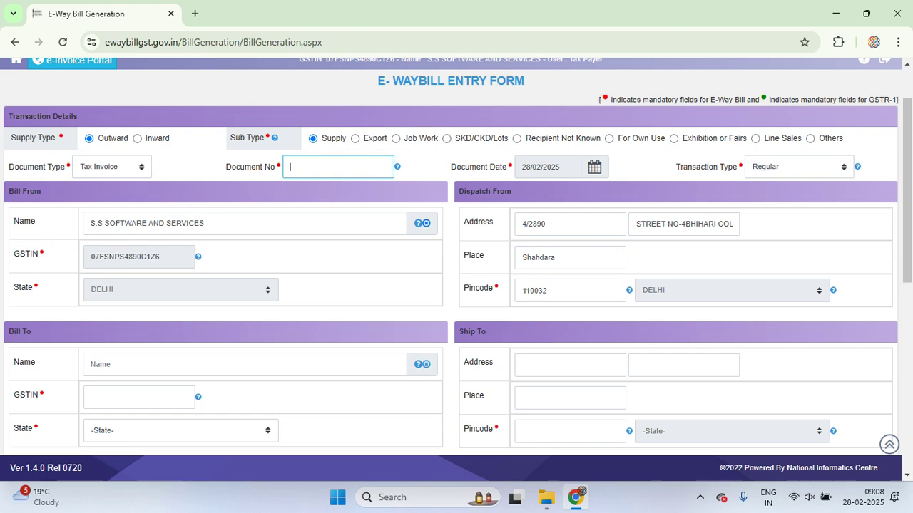
Launch Busy 21 from the desktop and open the company Aadil Electronics Pvt.ltd
key(alt+Tab)
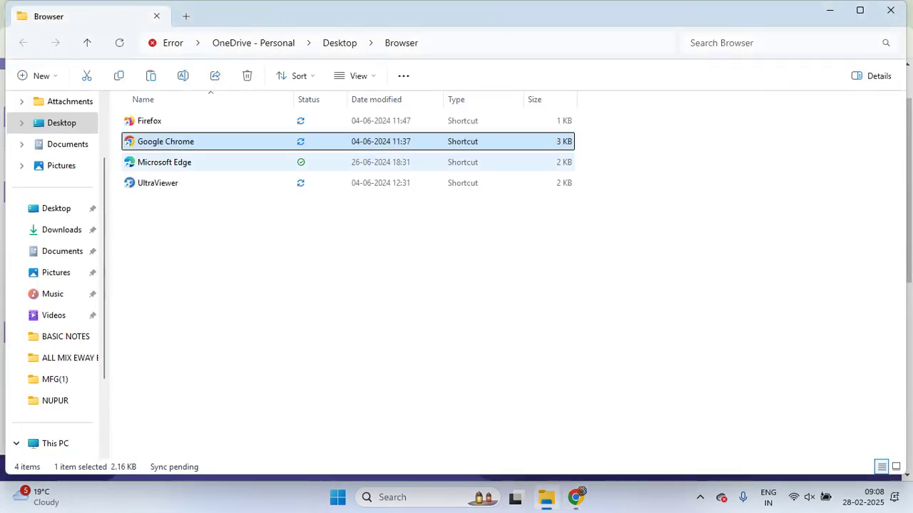
key(super+Down)
key(super+Down)
key(super+Down)
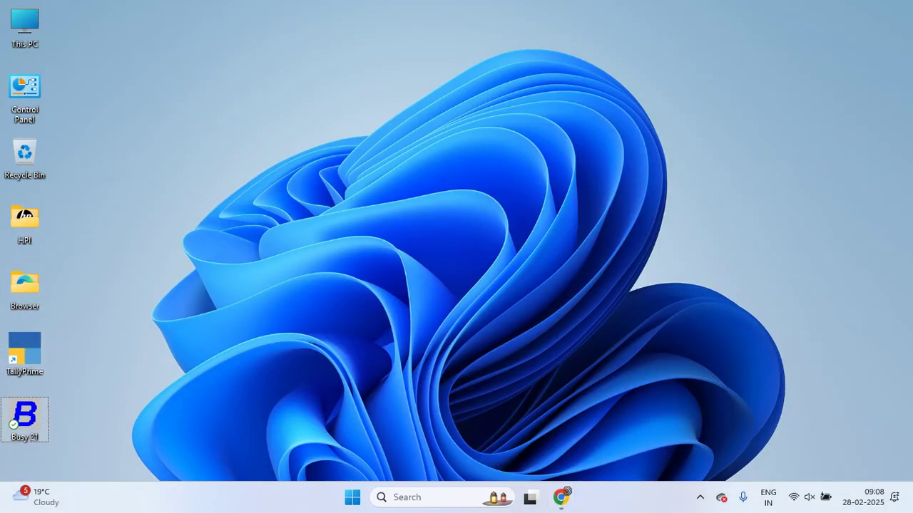
key(Return)
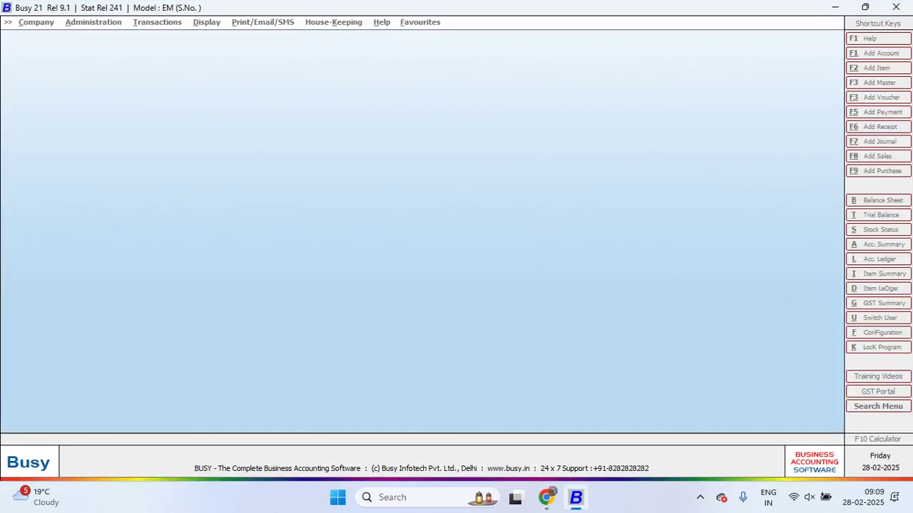
key(Return)
key(Return)
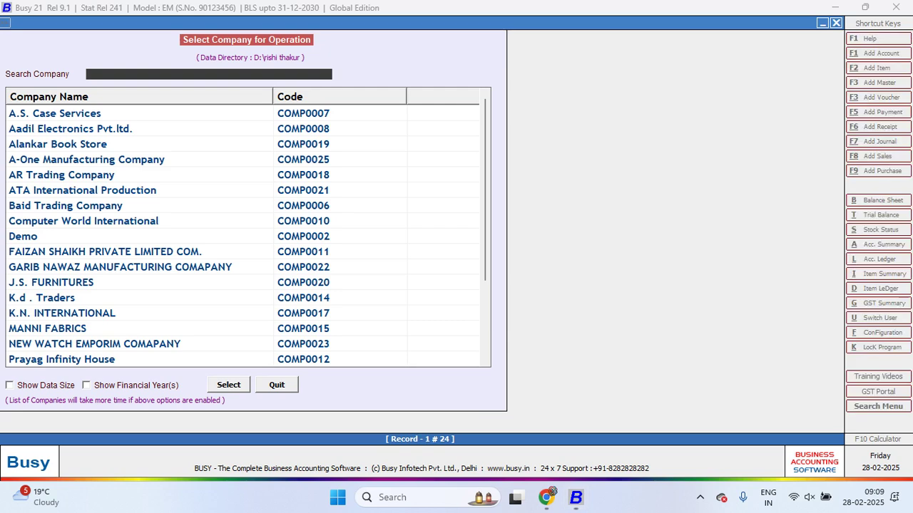
key(Down)
key(Down)
key(Return)
key(Left)
key(Return)
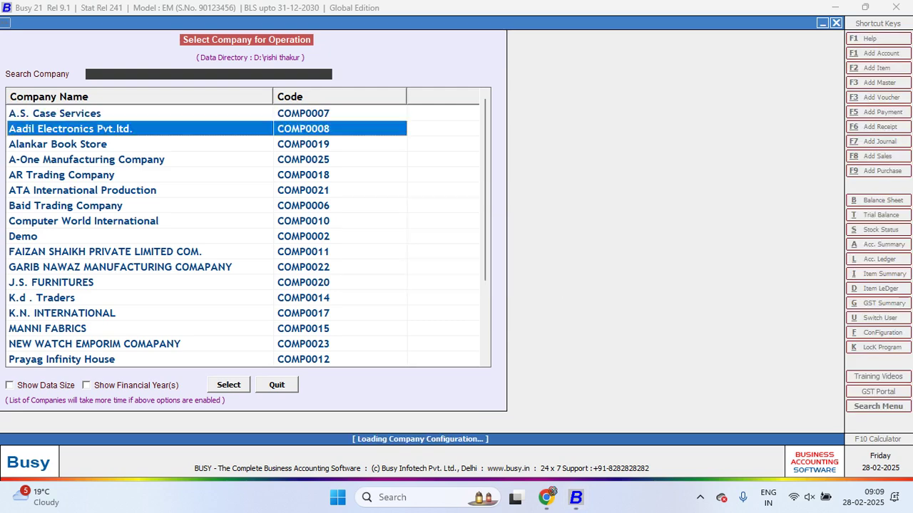
Open sales voucher 10/2024-25 for modification from Transactions > Sales
key(Right)
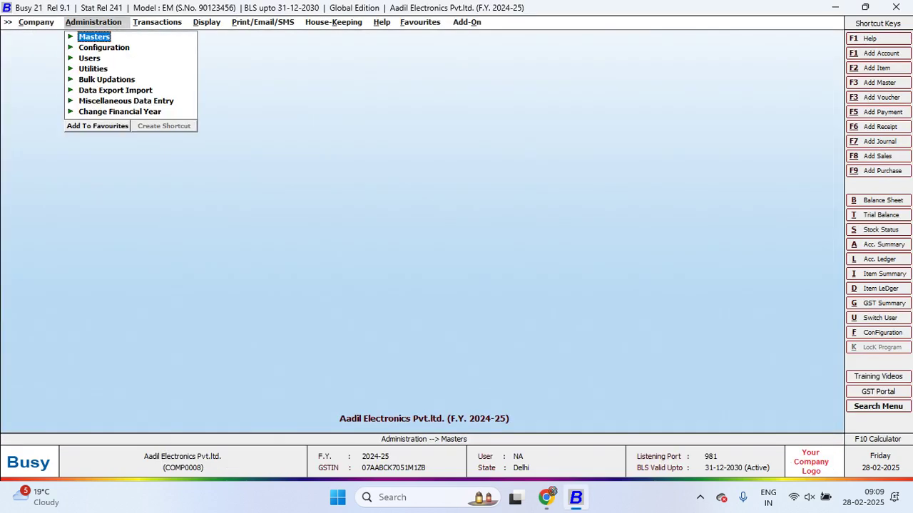
key(Right)
key(Down)
key(Up)
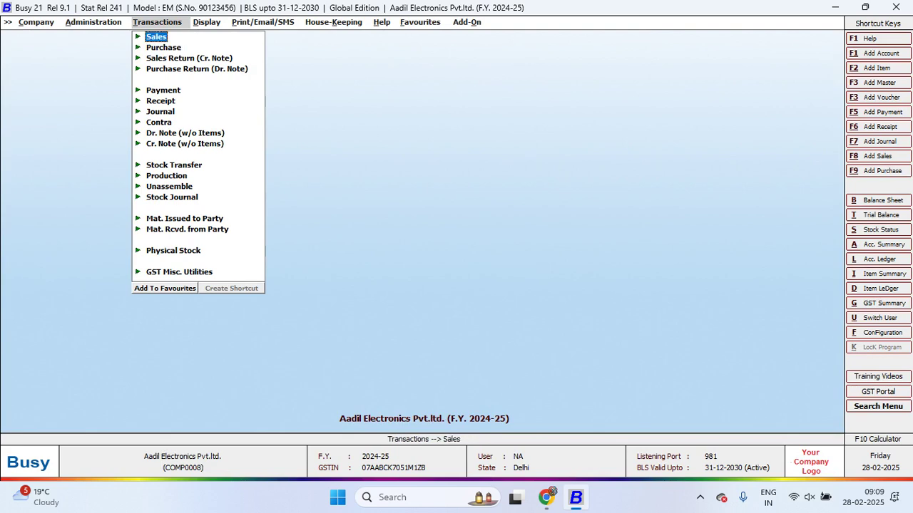
key(Return)
key(Down)
key(Return)
key(Return)
key(Return)
key(Return)
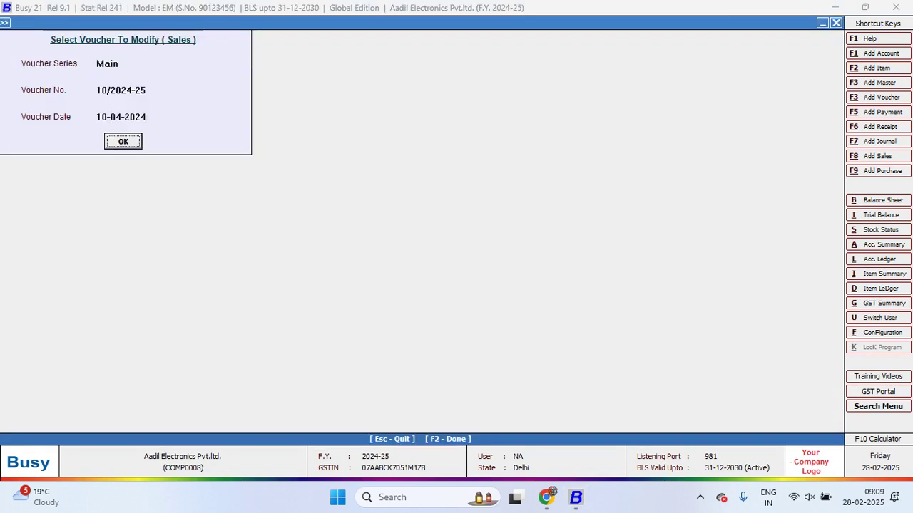
key(Return)
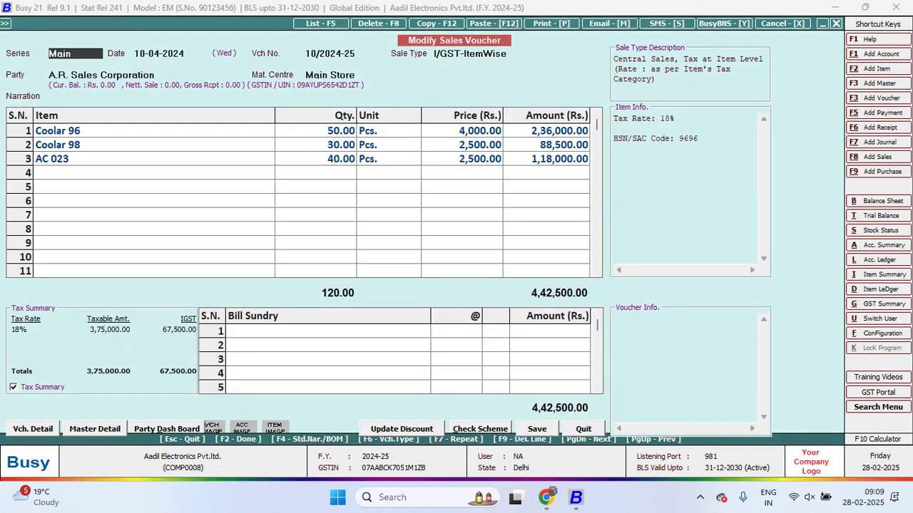
key(Return)
key(Return)
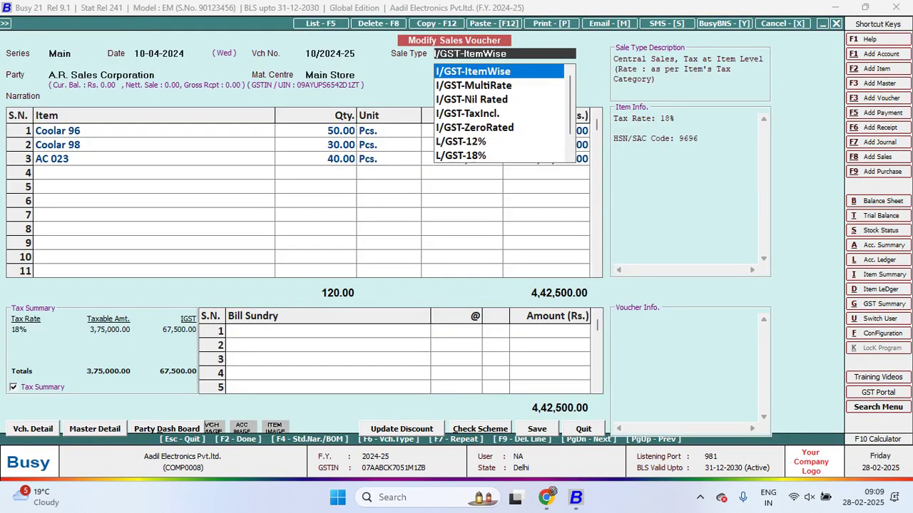
key(Return)
Copy the voucher number 10/2024-25 and return to the e-way bill form
key(Up)
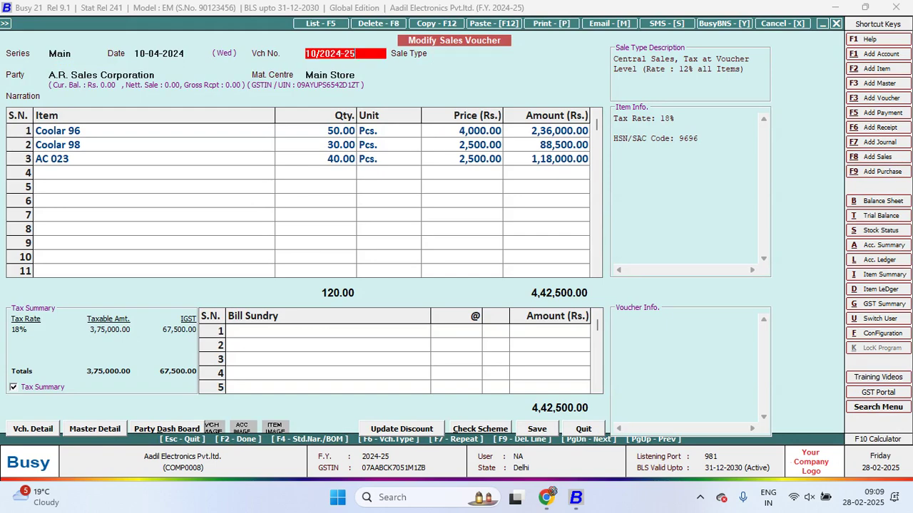
key(Menu)
key(Escape)
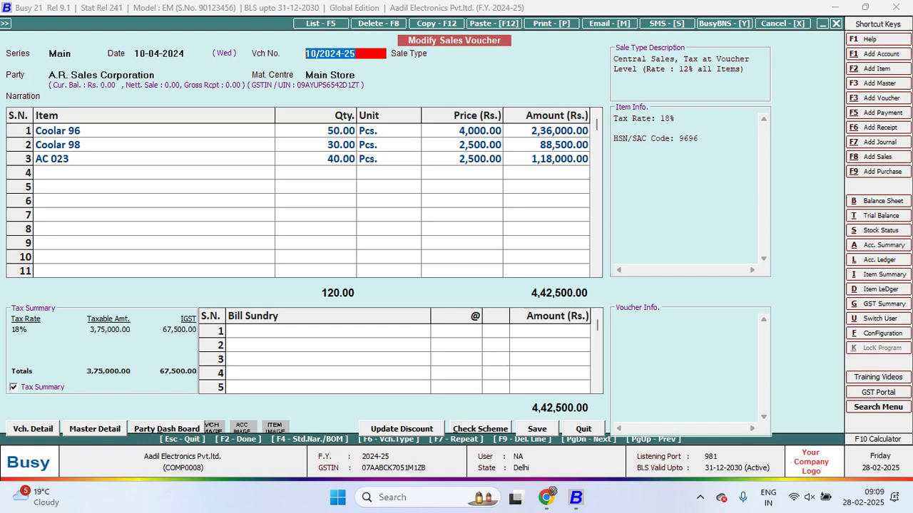
key(Menu)
key(Return)
key(alt+Tab)
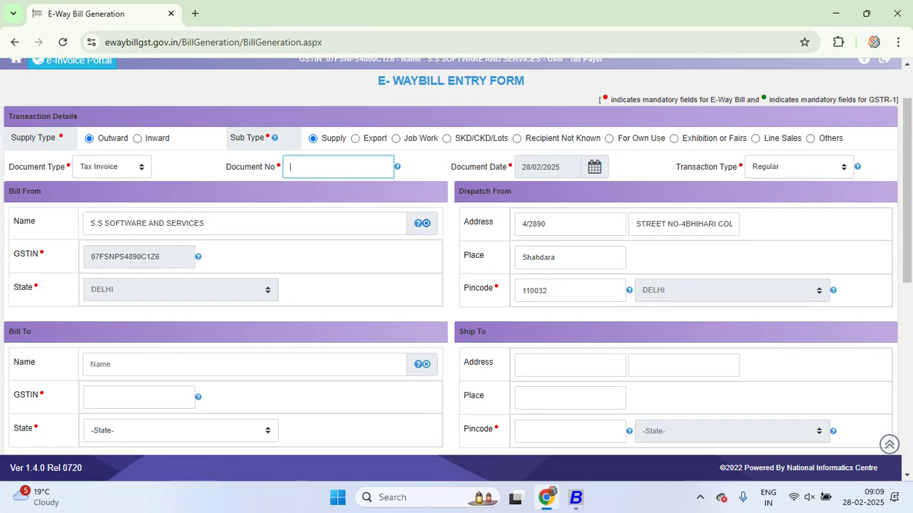
Paste 10/2024-25 into Document No., then place the cursor in the Bill To Name box
key(ctrl+v)
scroll(456, 256, down, 2)
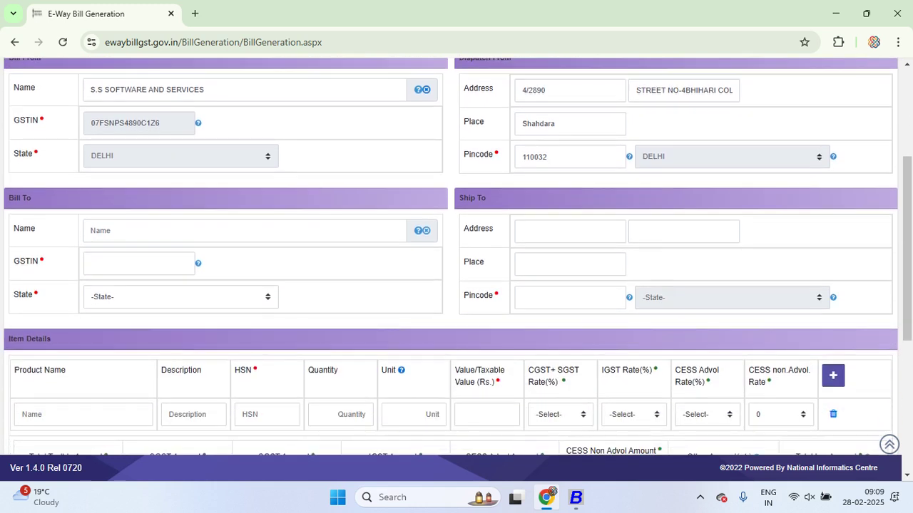
click(90, 230)
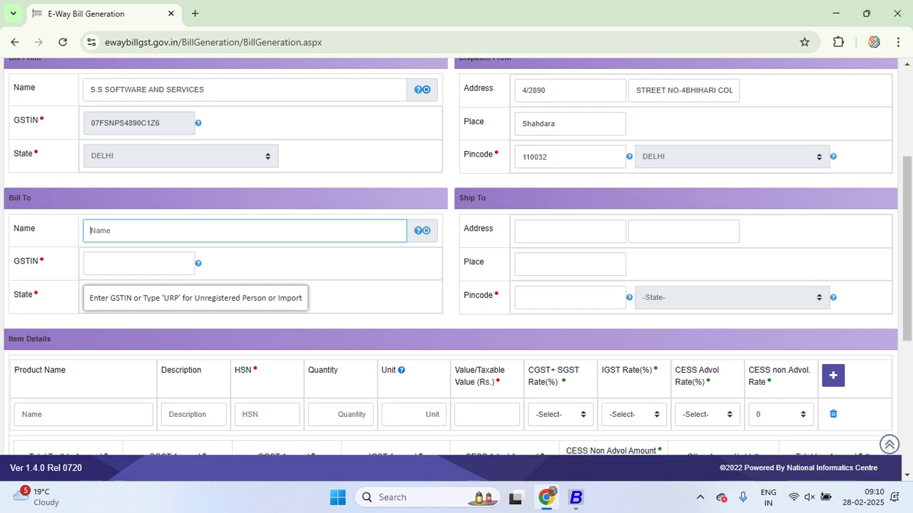
Clear the trial 'urp' entry from Bill To Name and select the Bill To GSTIN field
text(urp)
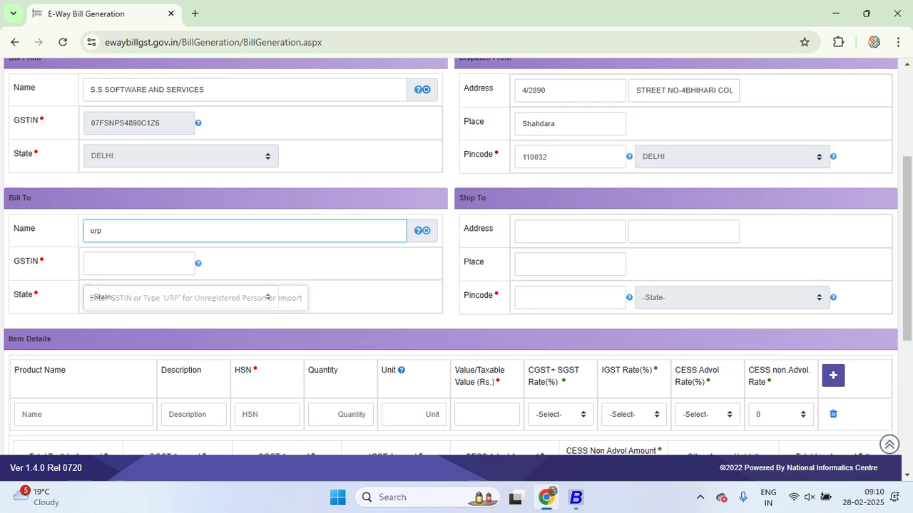
scroll(457, 257, up, 1)
key(BackSpace)
key(BackSpace)
key(BackSpace)
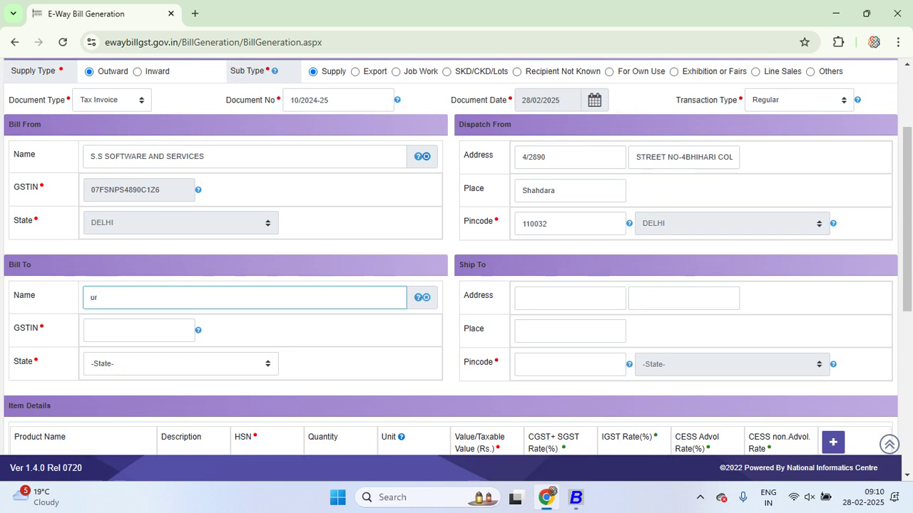
click(138, 330)
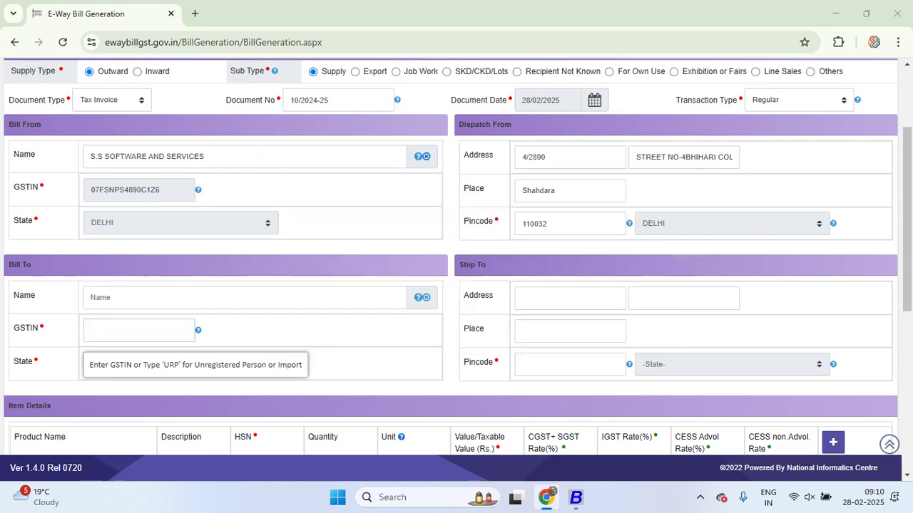
Copy A.R. Sales Corporation's GSTIN / UIN from its account details in Busy
key(alt+Tab)
key(Return)
key(Return)
key(Return)
key(Return)
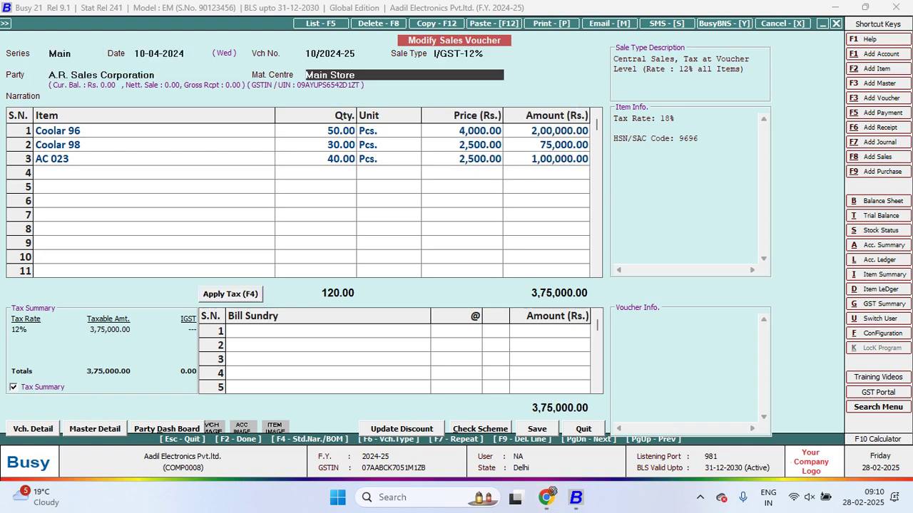
key(Up)
key(ctrl+Return)
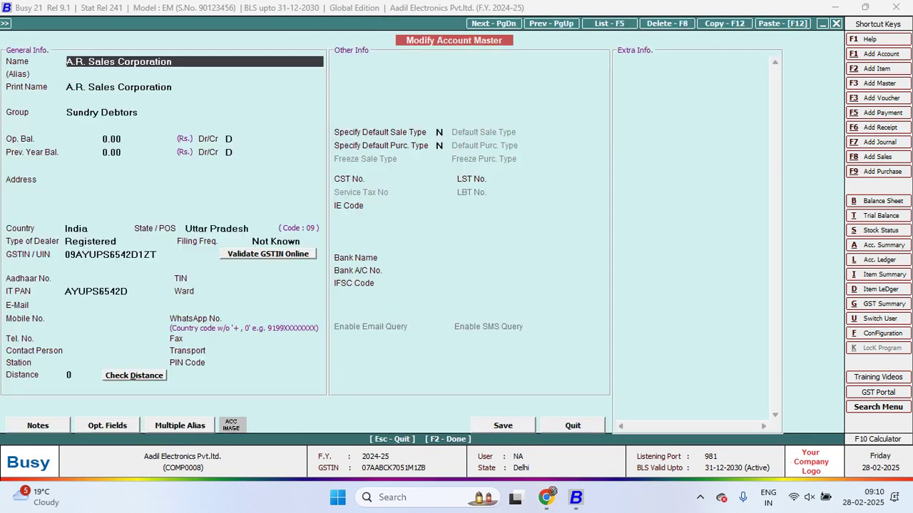
click(110, 255)
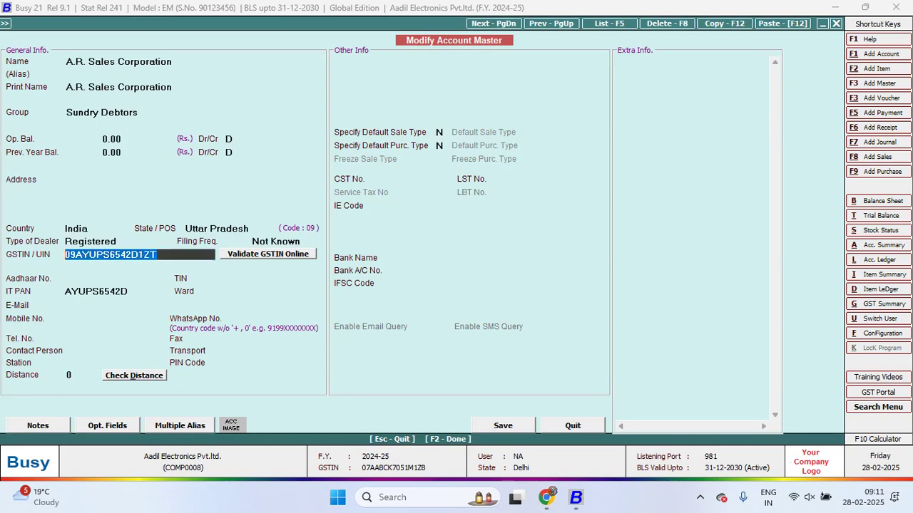
key(alt+Tab)
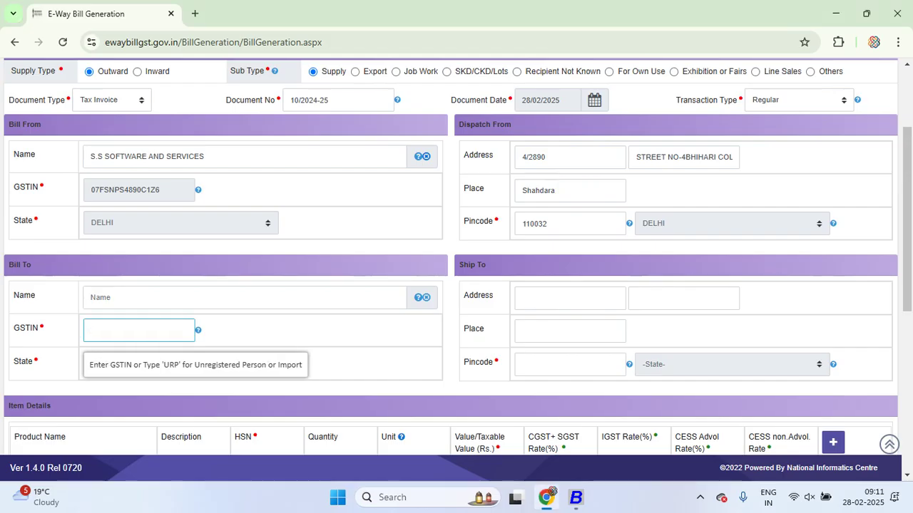
Paste the buyer's GSTIN so the Bill To State auto-fills as UTTAR PRADESH
key(ctrl+v)
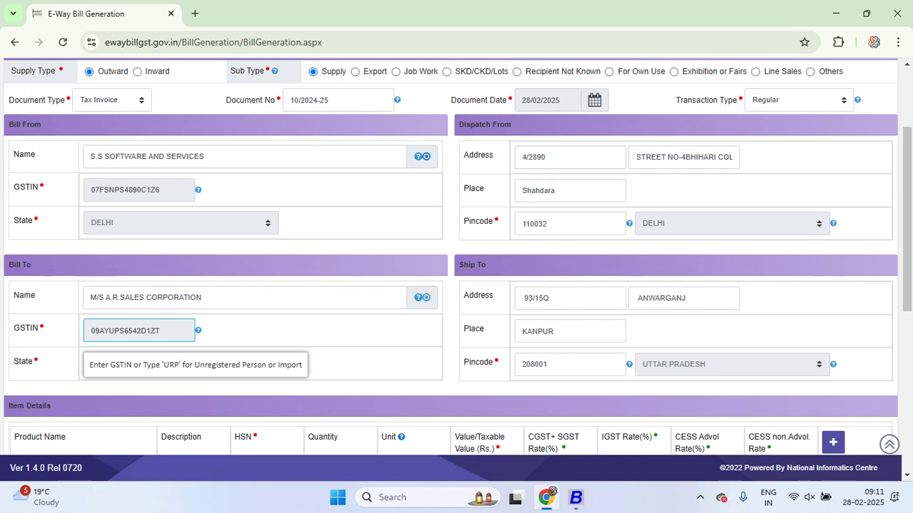
scroll(456, 271, down, 1)
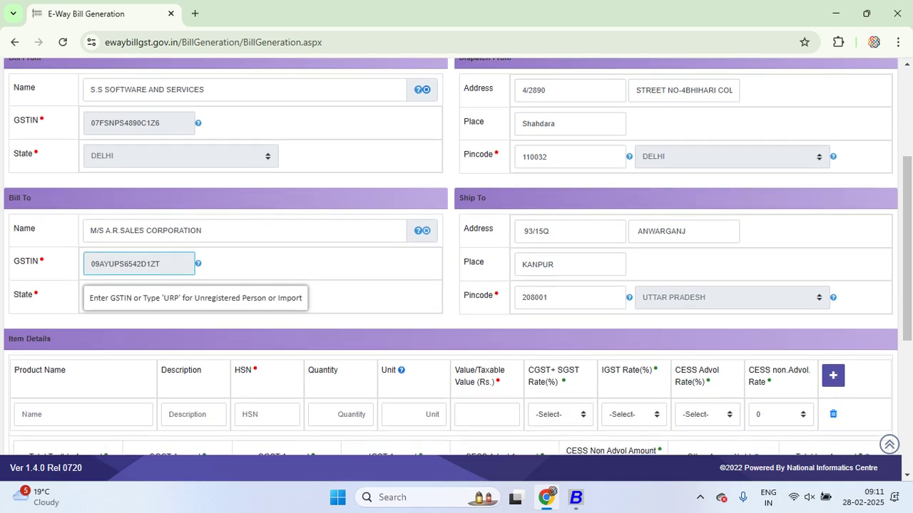
scroll(456, 271, down, 2)
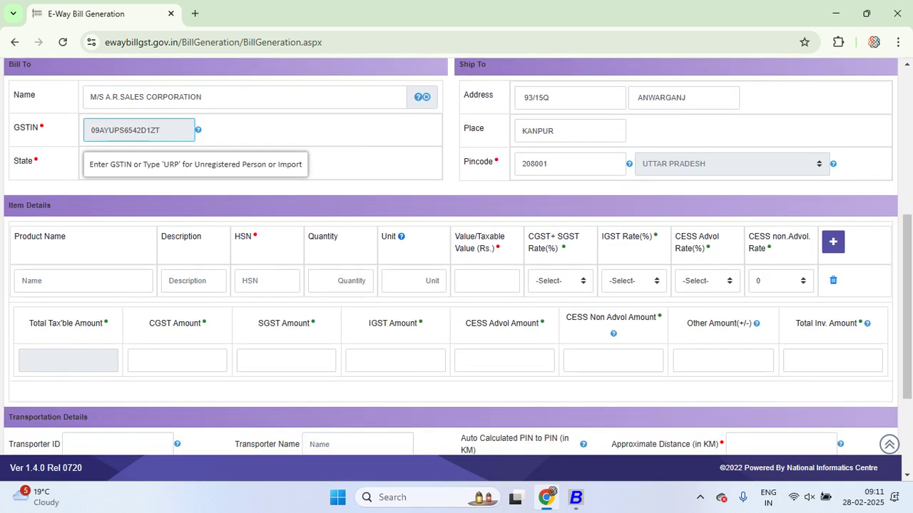
click(83, 280)
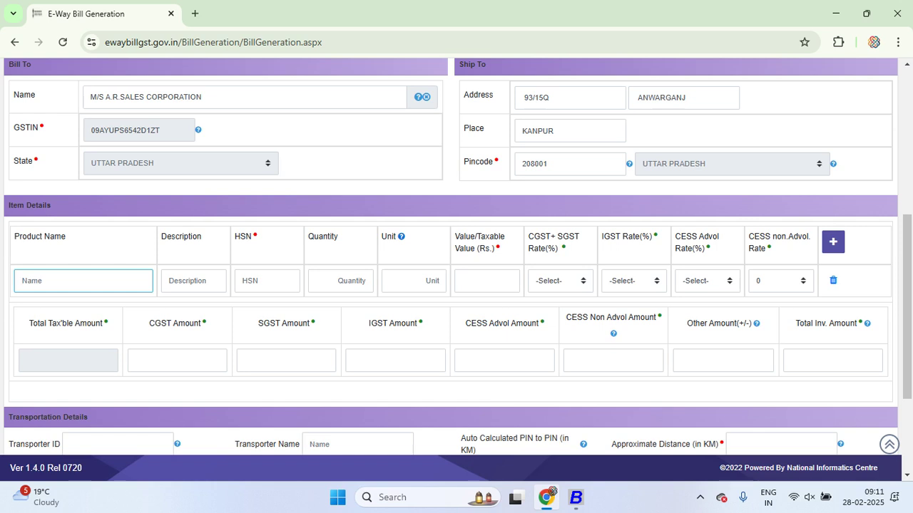
click(267, 281)
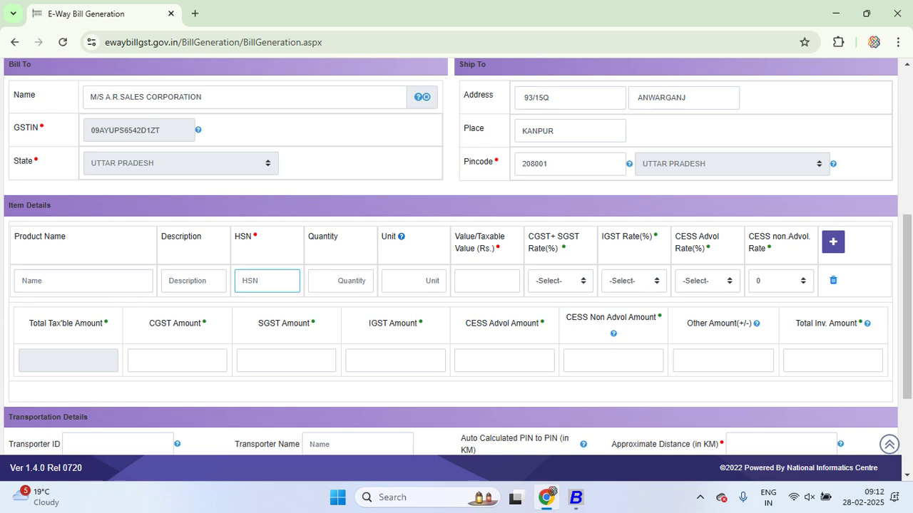
key(alt+Tab)
key(Escape)
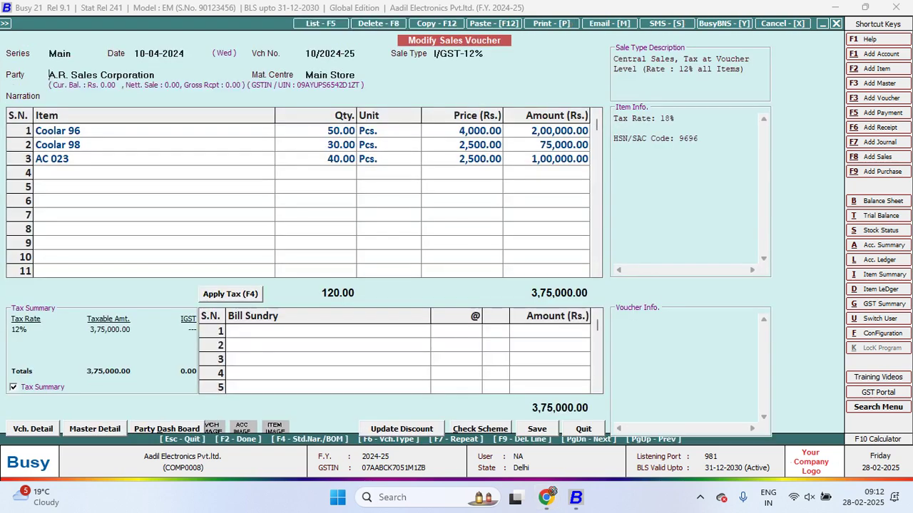
Discard the stray 'M' edit on Coolar 96 and reopen voucher 10/2024-25 in series Main
click(57, 131)
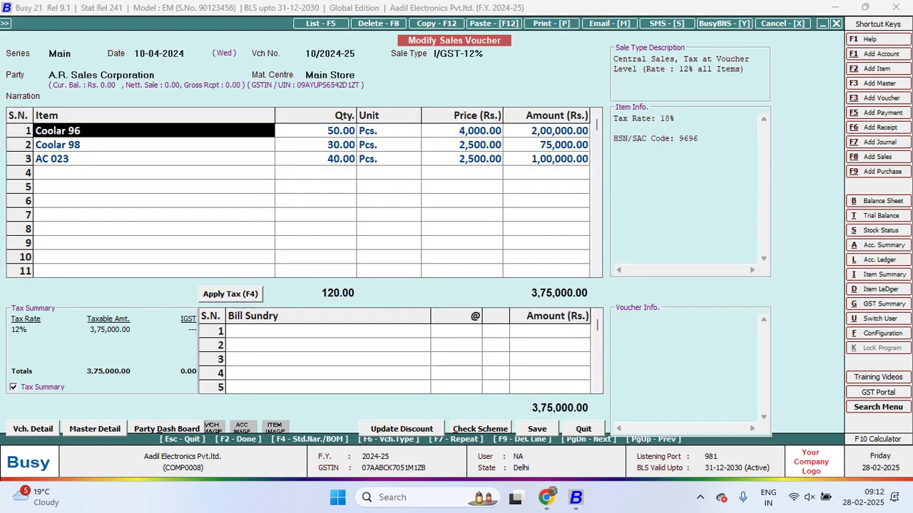
text(M)
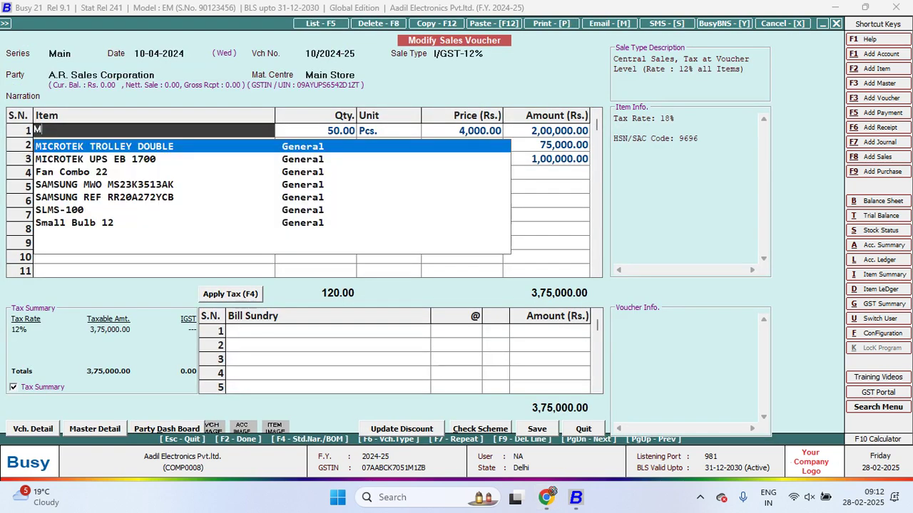
key(Escape)
key(Escape)
key(Return)
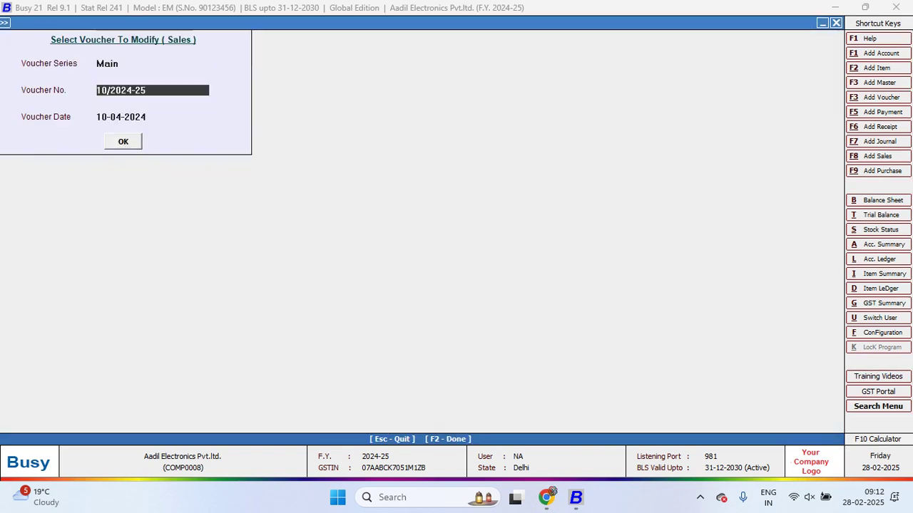
key(Return)
key(Return)
key(Return)
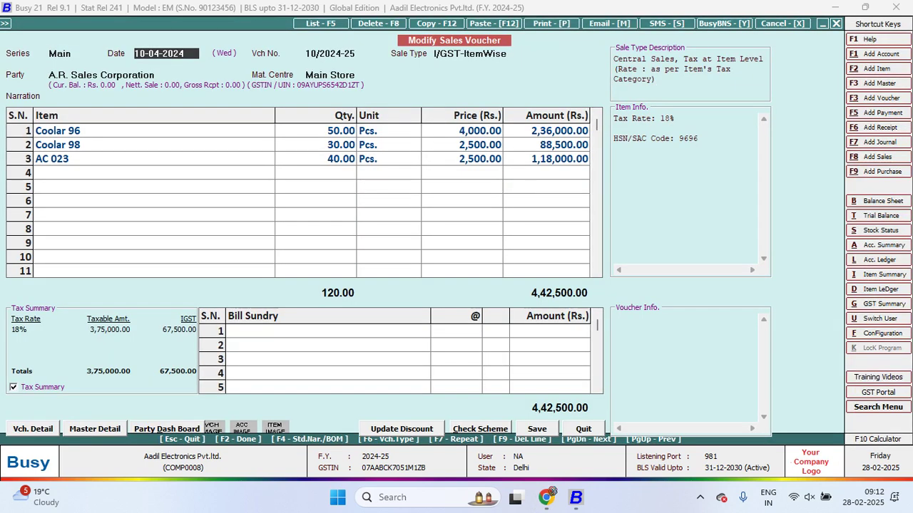
key(alt+Tab)
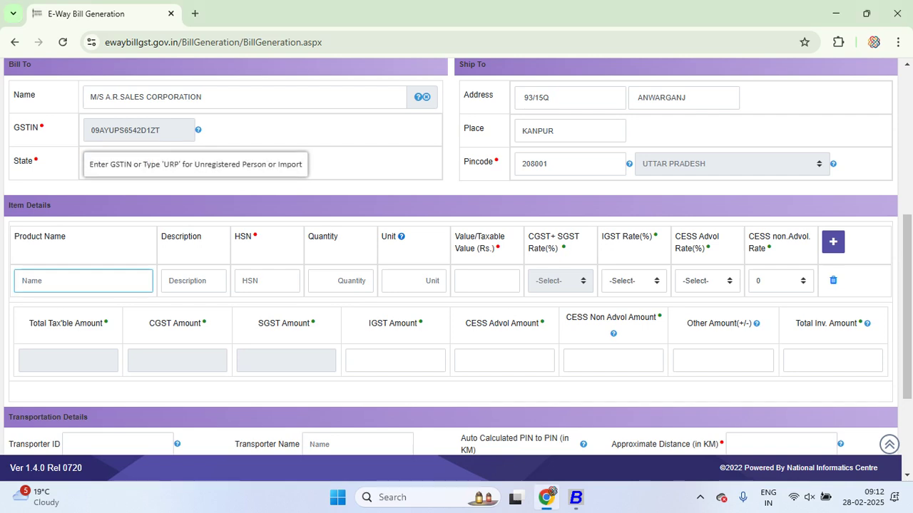
Enter product name coolar 96 and paste it as the item description
text(coolar)
key(alt+Tab)
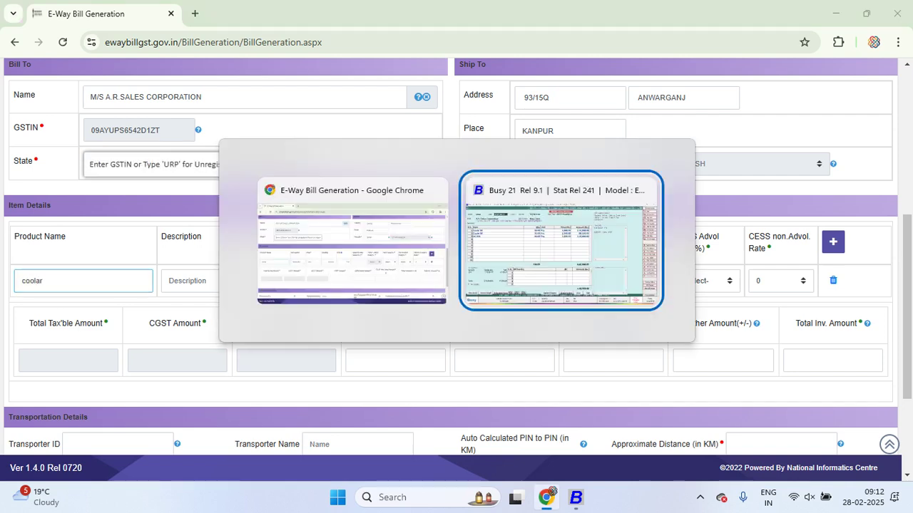
key(alt+Tab)
text(96)
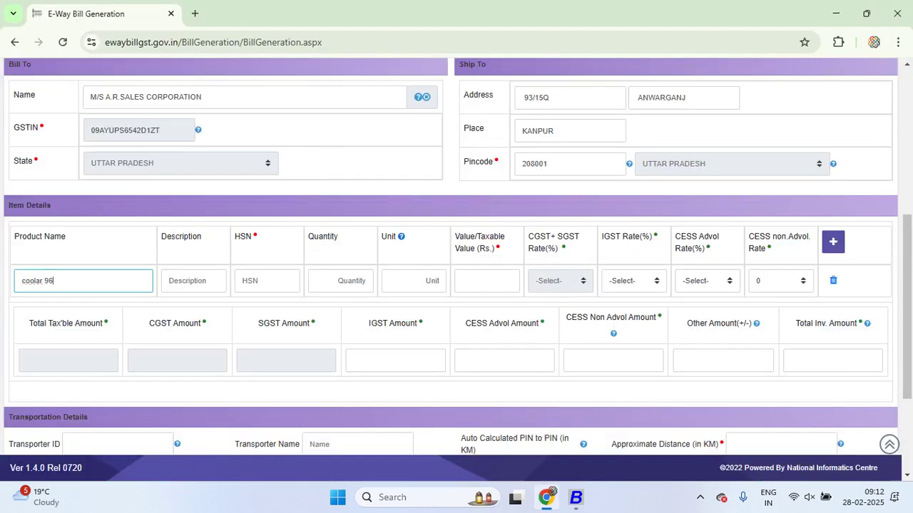
key(Tab)
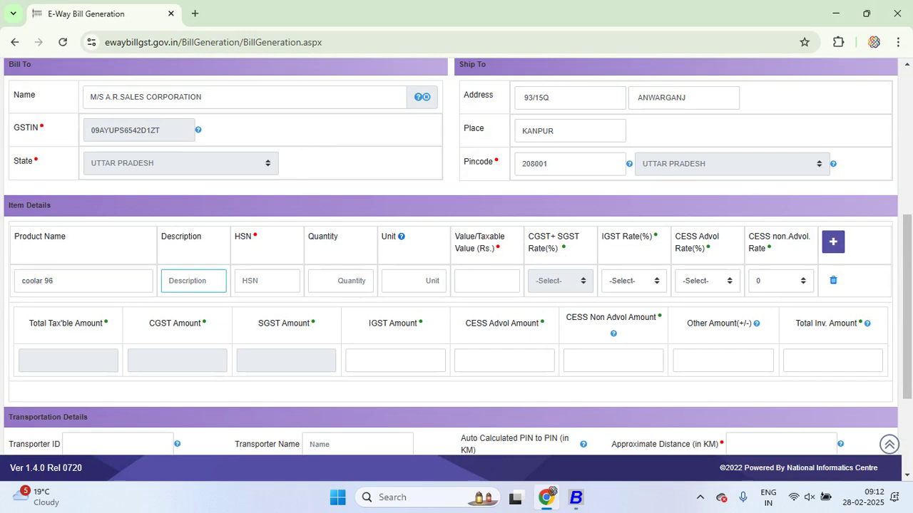
key(shift+Tab)
key(Tab)
key(ctrl+v)
key(Tab)
Look up Coolar 96's HSN in Busy and enter HSN code 5211
key(alt+Tab)
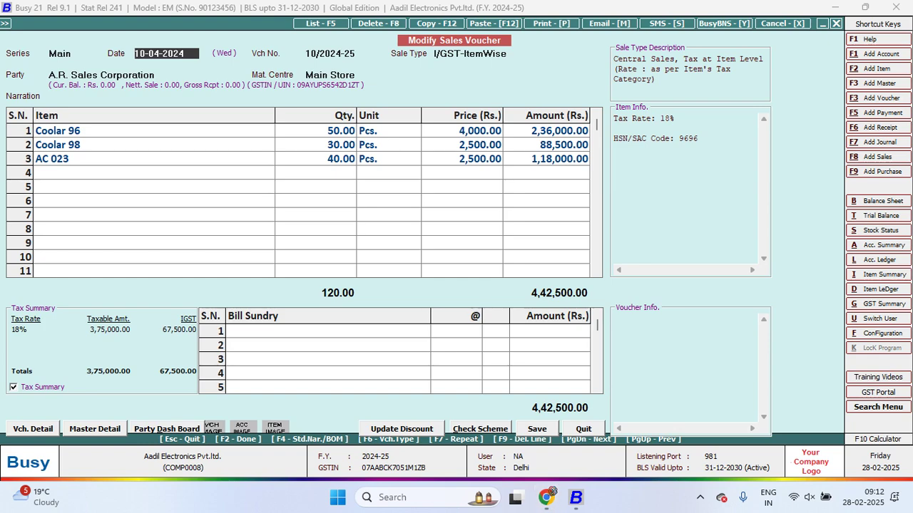
key(ctrl+Return)
key(Escape)
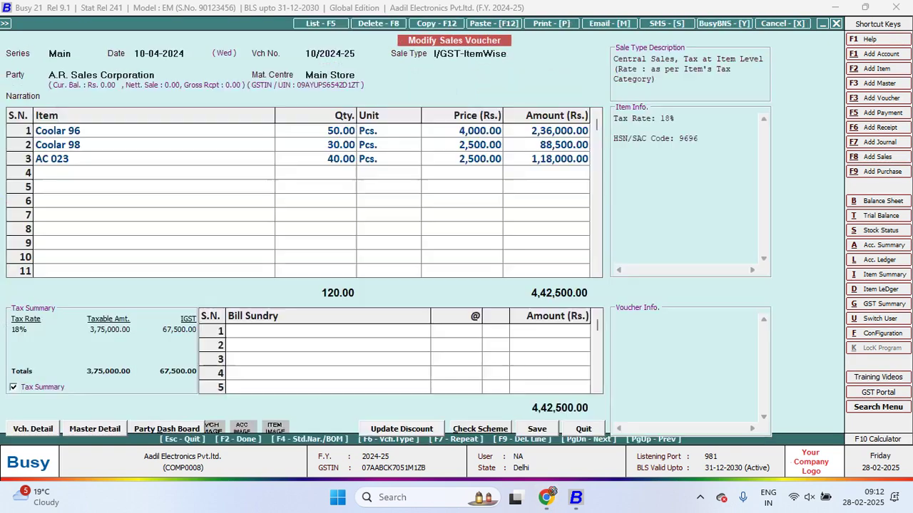
key(alt+Tab)
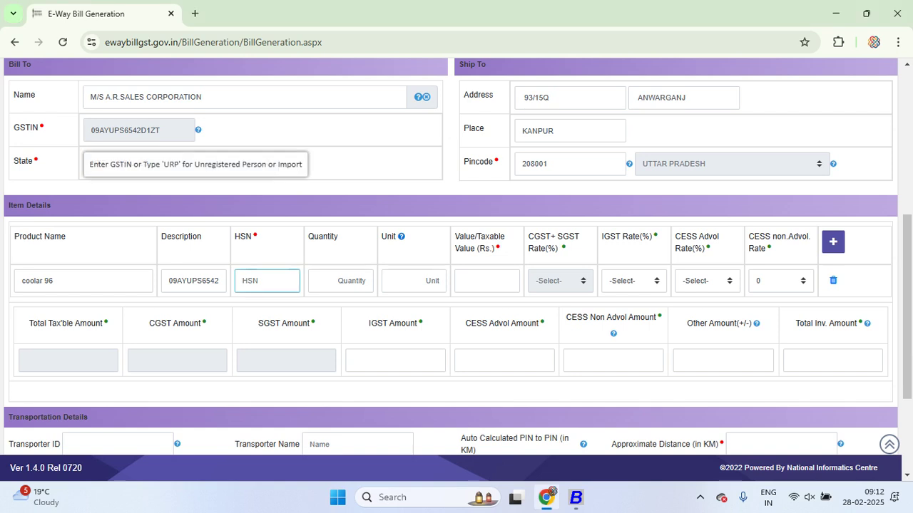
text(5211)
key(Tab)
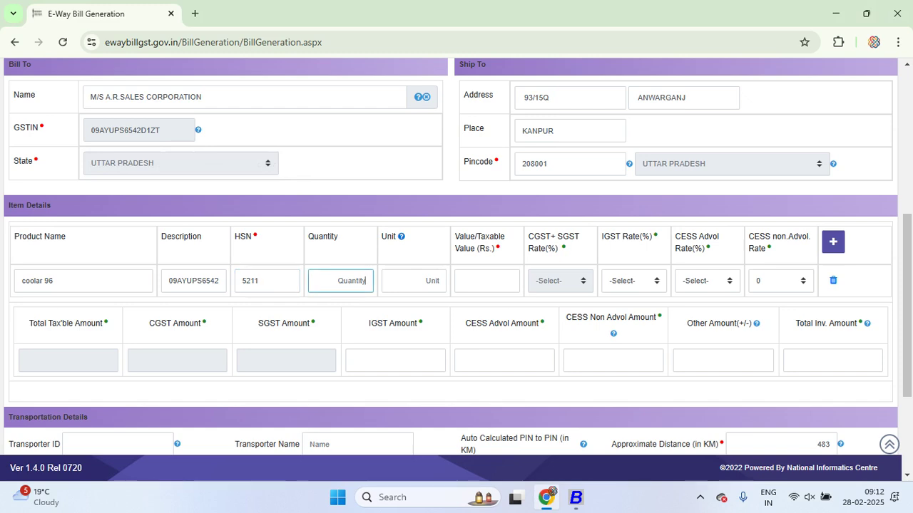
Enter quantity 050 and unit pcs for coolar 96
key(alt+Tab)
key(alt+Tab)
text(050)
key(Tab)
key(alt+Tab)
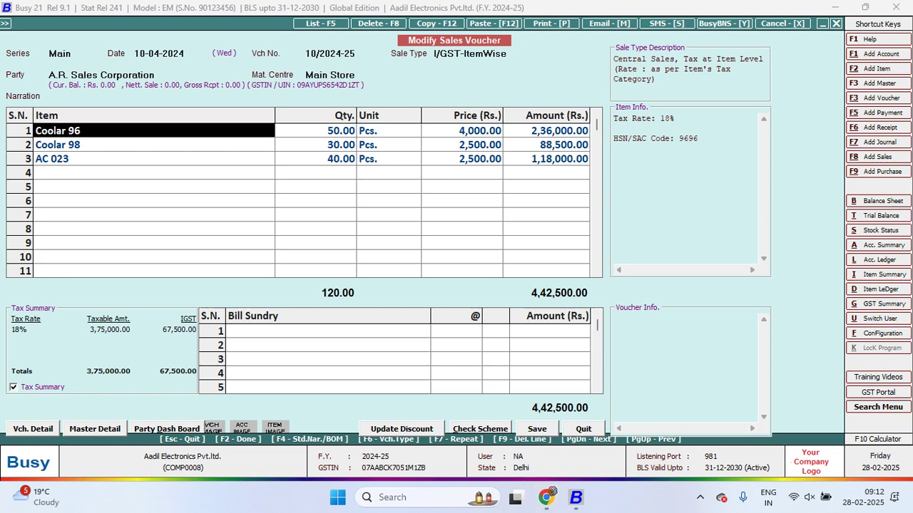
key(alt+Tab)
text(pcs)
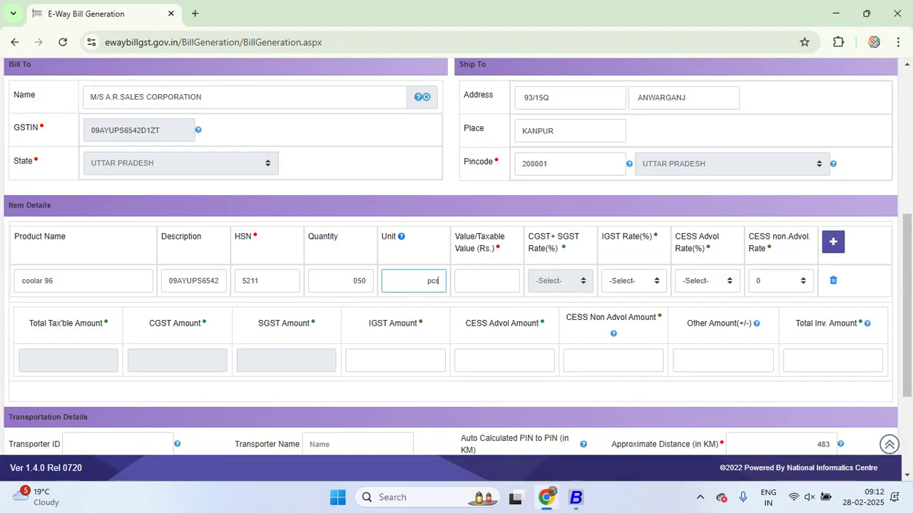
key(Tab)
Set taxable value 236000 and IGST rate 18%, then add a second item row
key(alt+Tab)
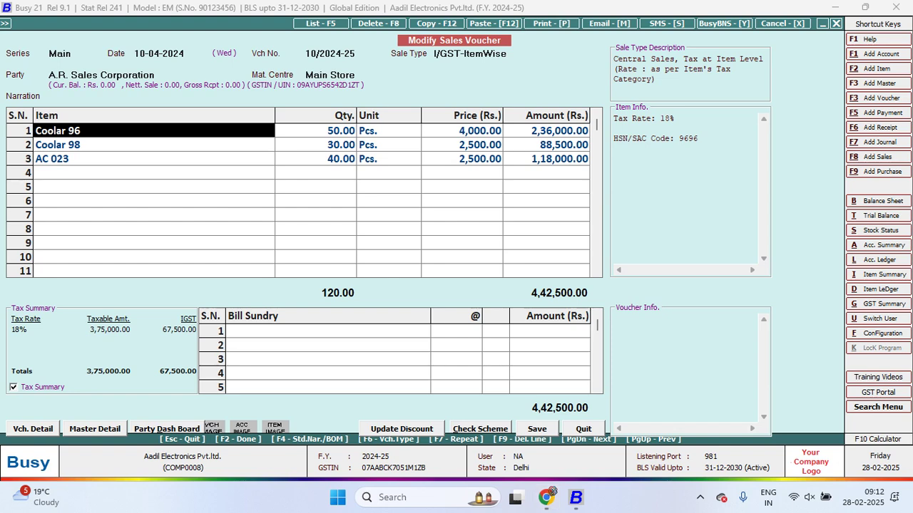
key(alt+Tab)
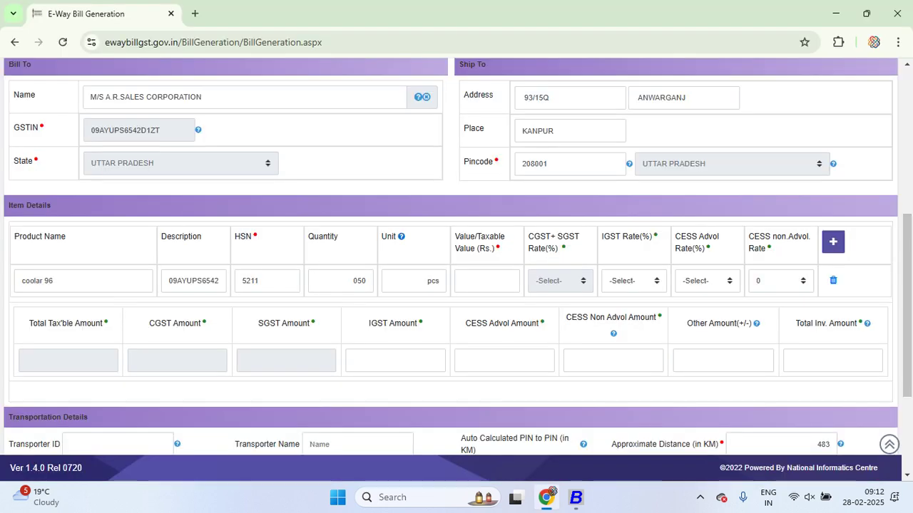
click(487, 280)
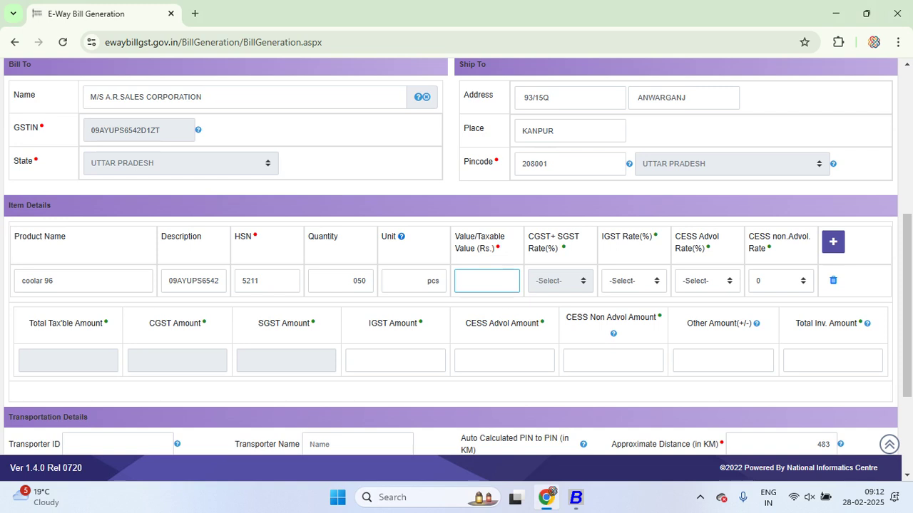
text(26)
key(BackSpace)
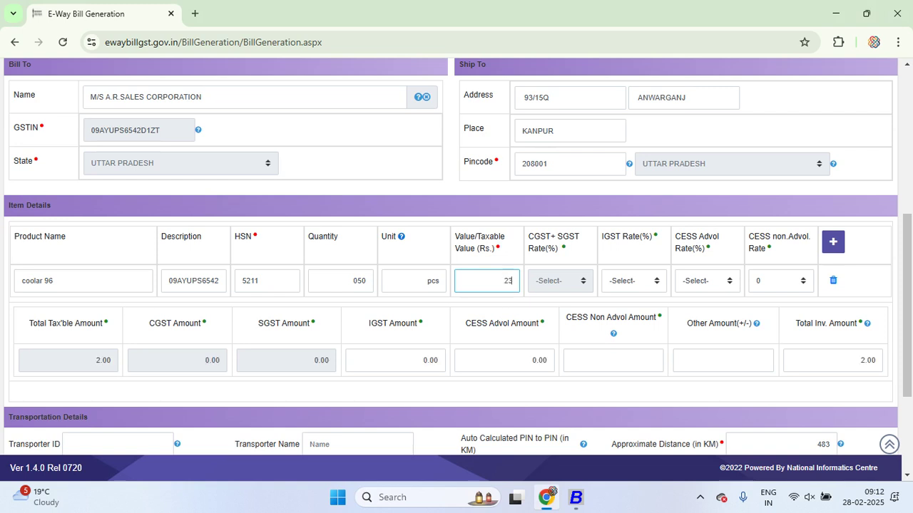
text(36000)
key(Tab)
key(alt+Down)
key(2)
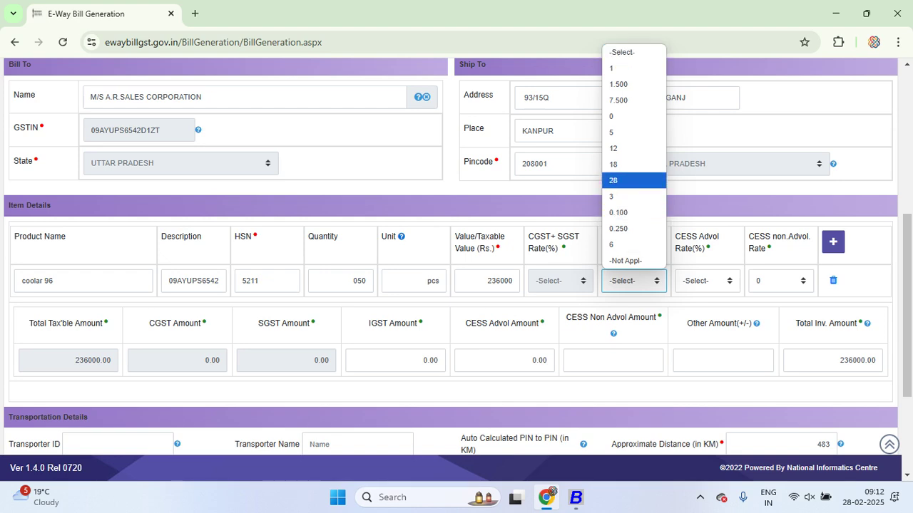
key(Up)
key(Return)
key(alt+Tab)
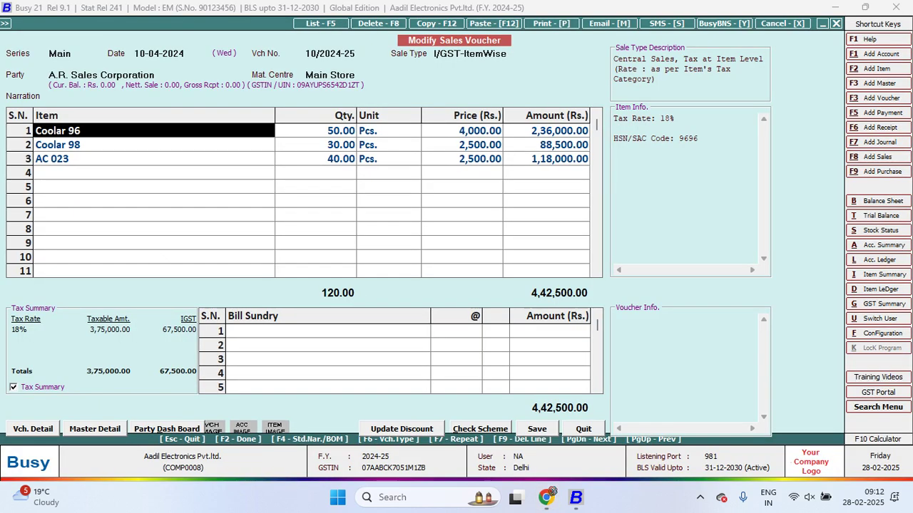
key(alt+Tab)
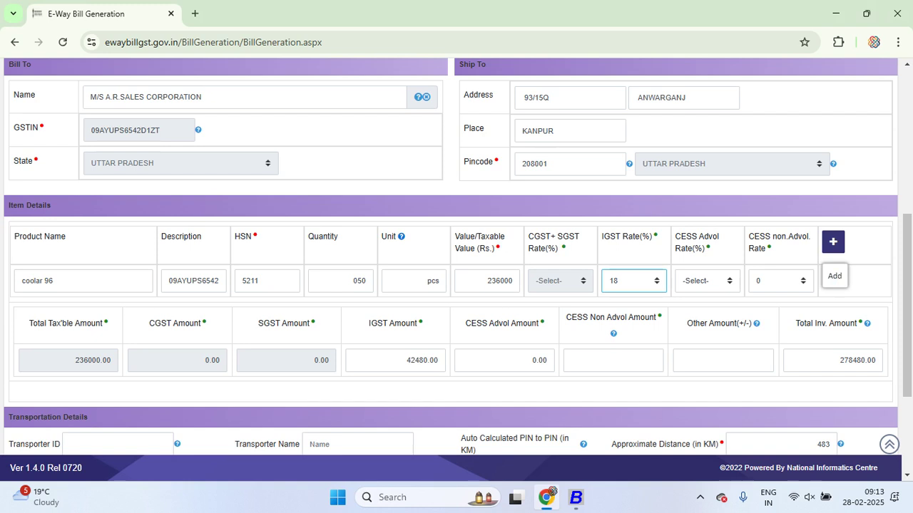
click(833, 241)
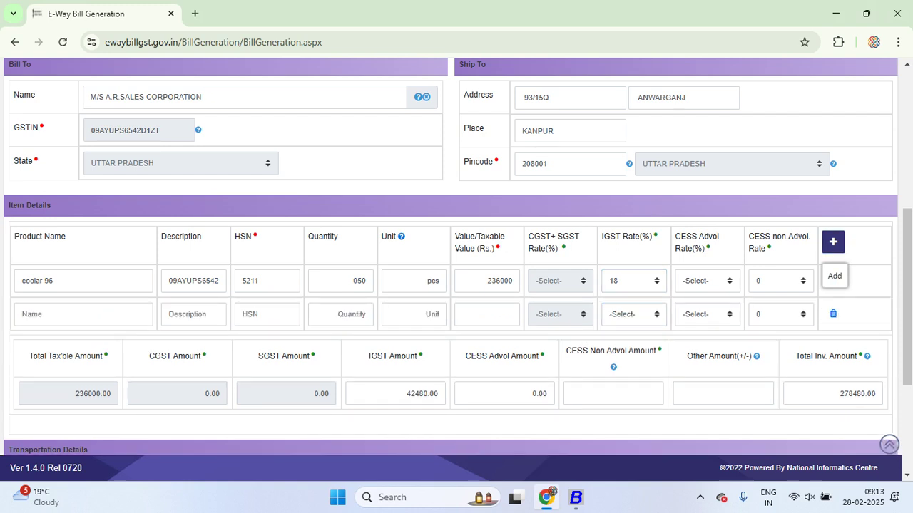
click(83, 313)
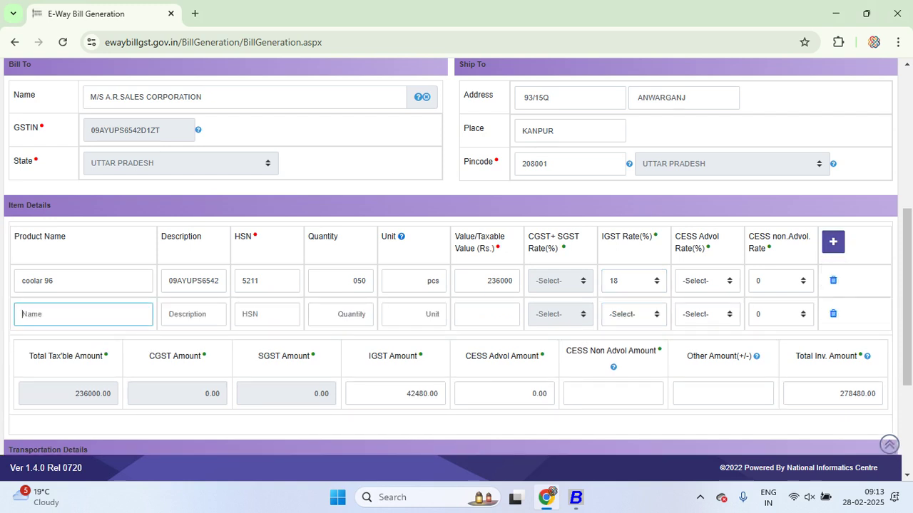
Enter coolar 98 as row 2's product name and set row 1's description to its product name
key(alt+Tab)
key(alt+Tab)
text(co)
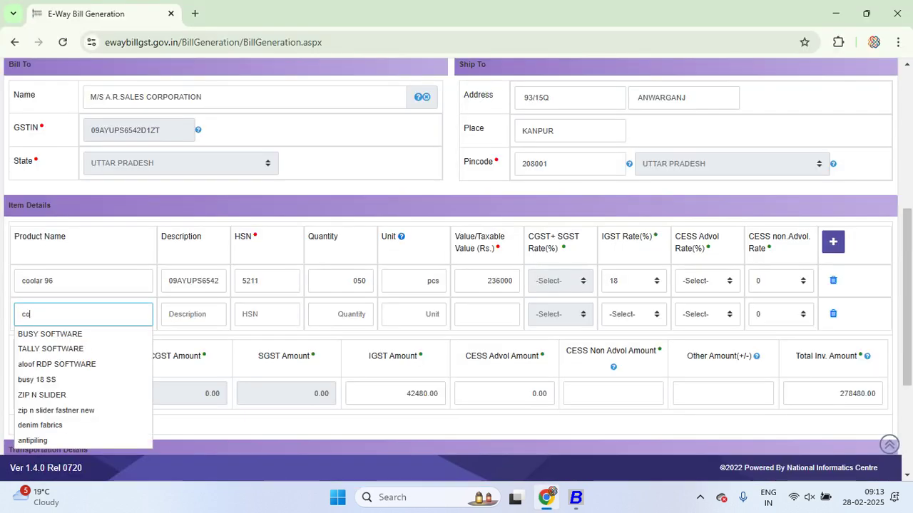
text(olar 98)
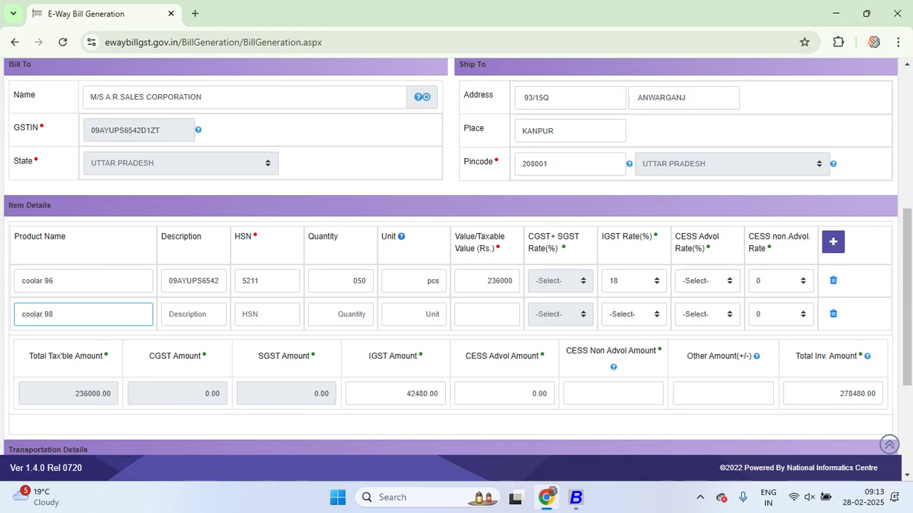
key(ctrl+a)
triple_click(37, 280)
key(ctrl+c)
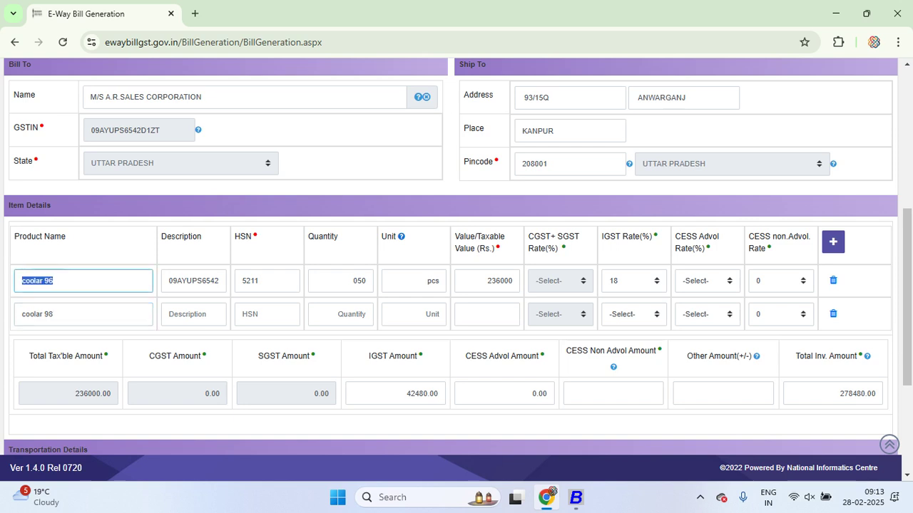
click(178, 280)
text(D1)
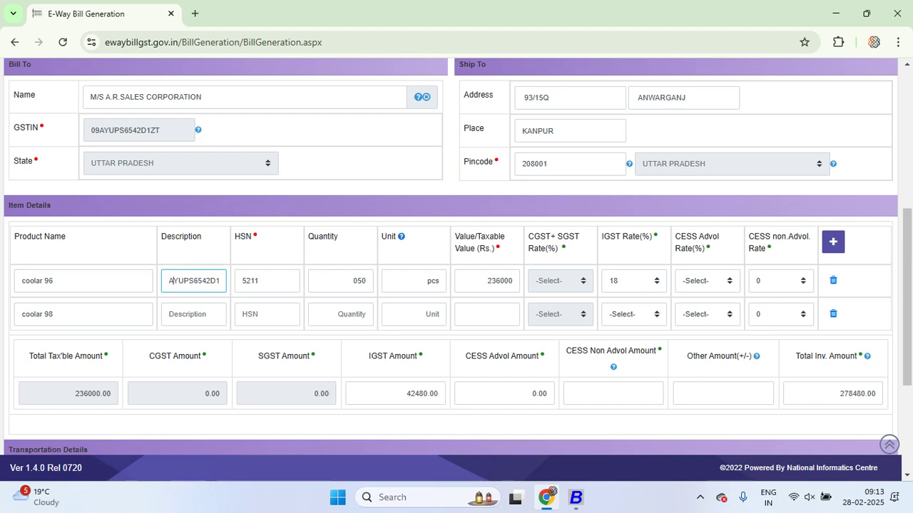
key(ctrl+a)
key(BackSpace)
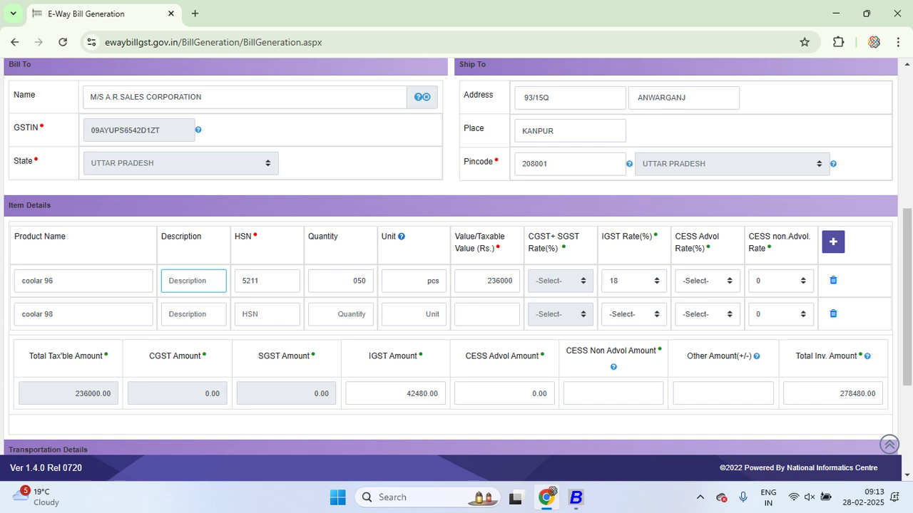
key(ctrl+v)
Set row 2's description to coolar 98 and its HSN code to 5211
click(193, 313)
key(ctrl+v)
key(BackSpace)
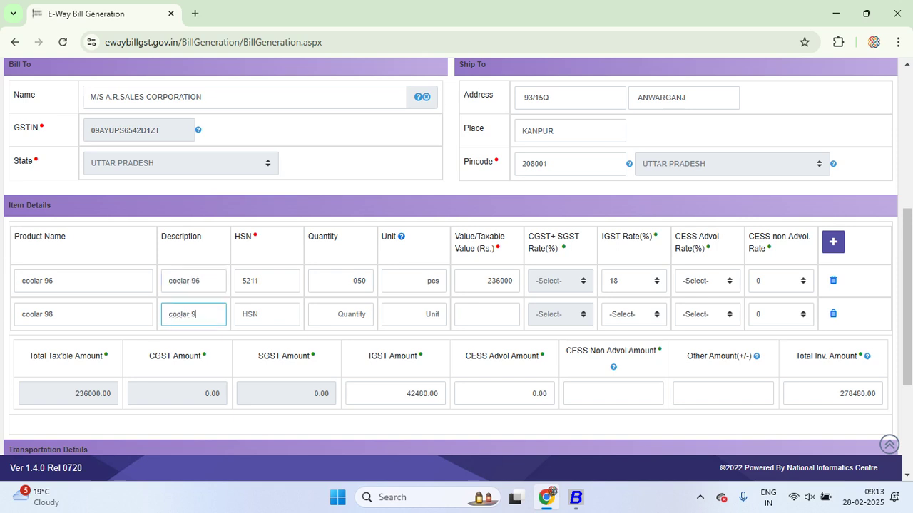
text(8)
click(266, 314)
text(5211)
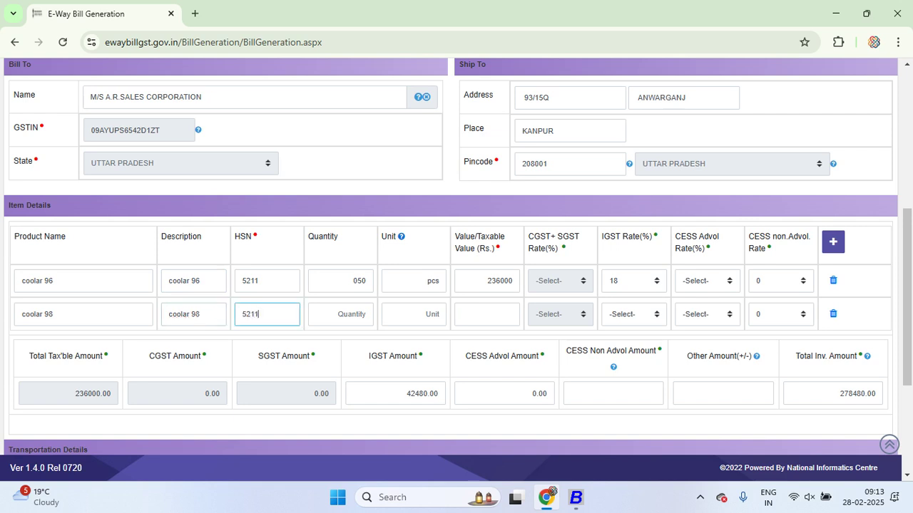
key(Tab)
Enter quantity 30 and unit Pcs for coolar 98
key(alt+Tab)
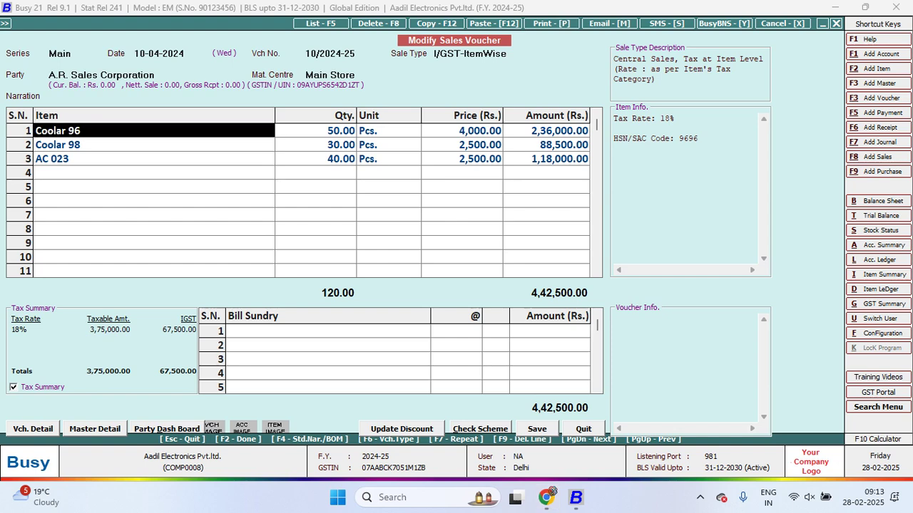
key(alt+Tab)
text(.0)
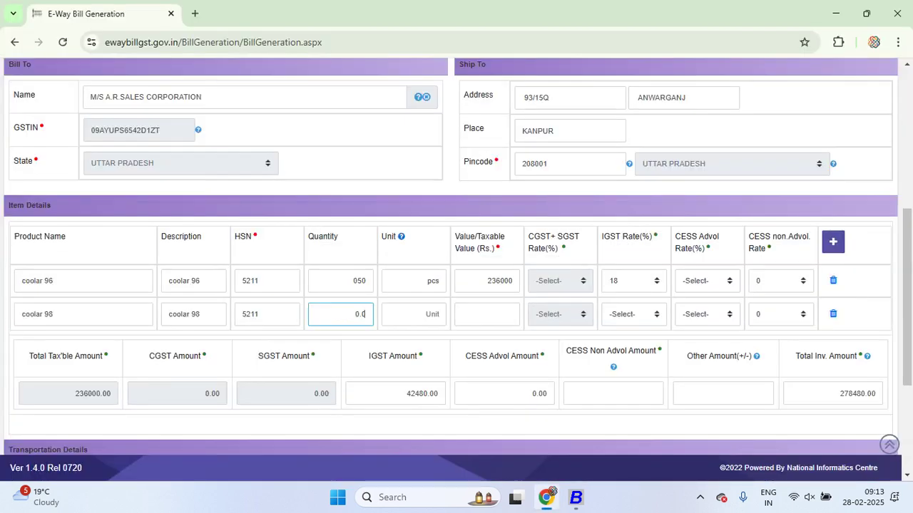
key(BackSpace)
key(BackSpace)
text(30)
key(Tab)
text(Pcs)
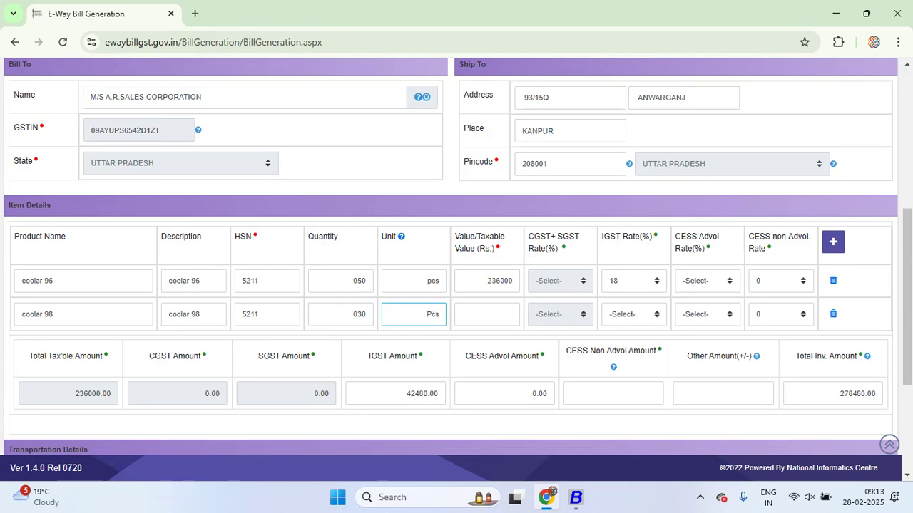
key(Tab)
Set value 885500 and IGST rate 18% for coolar 98, then add a third item row
key(alt+Tab)
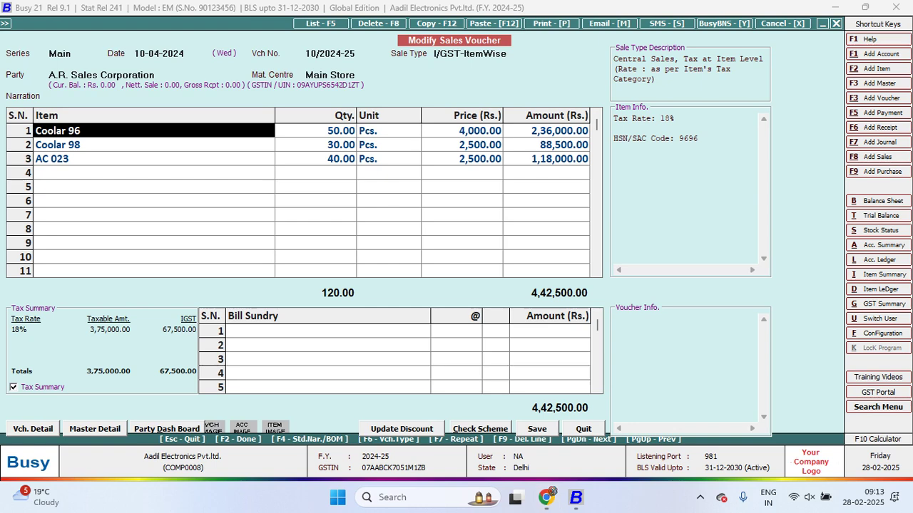
key(alt+Tab)
text(885500)
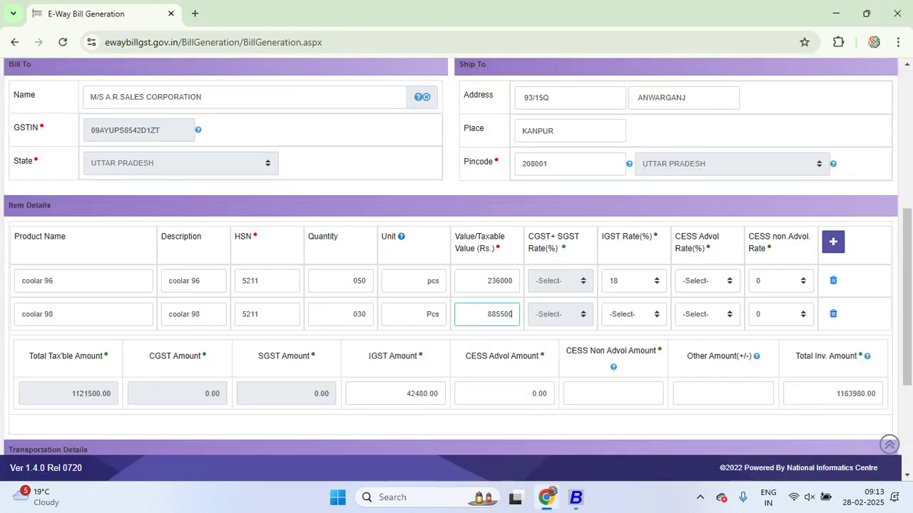
key(Tab)
key(alt+Down)
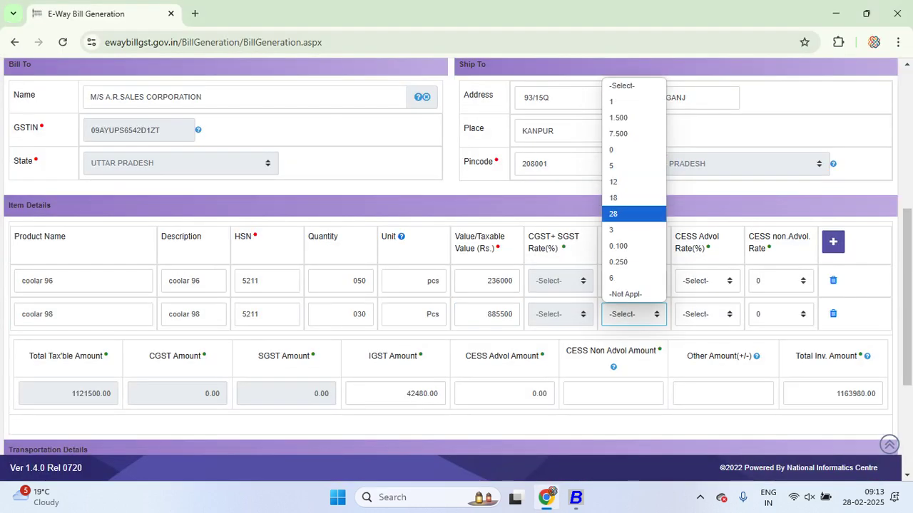
key(Return)
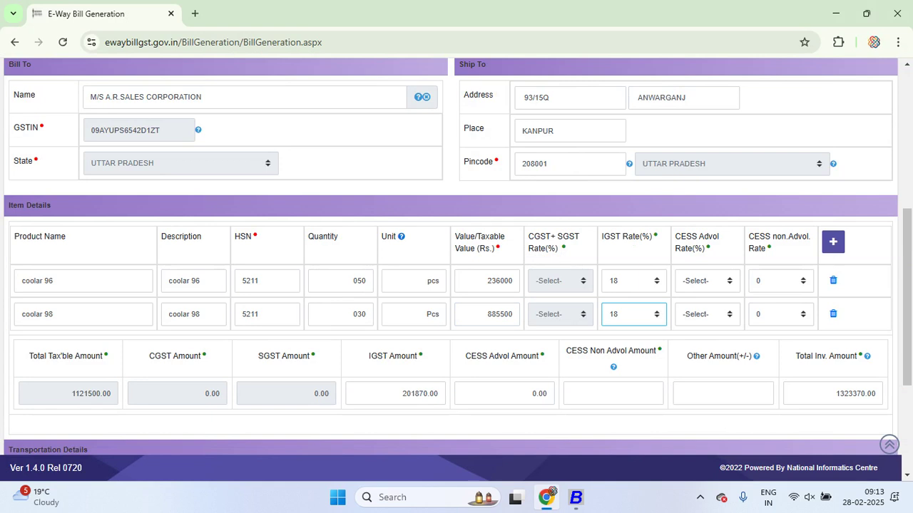
click(833, 243)
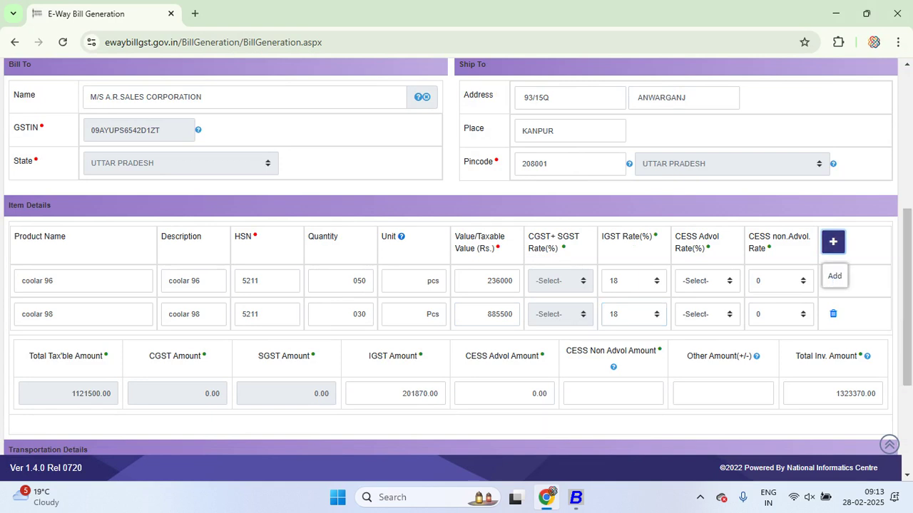
click(82, 347)
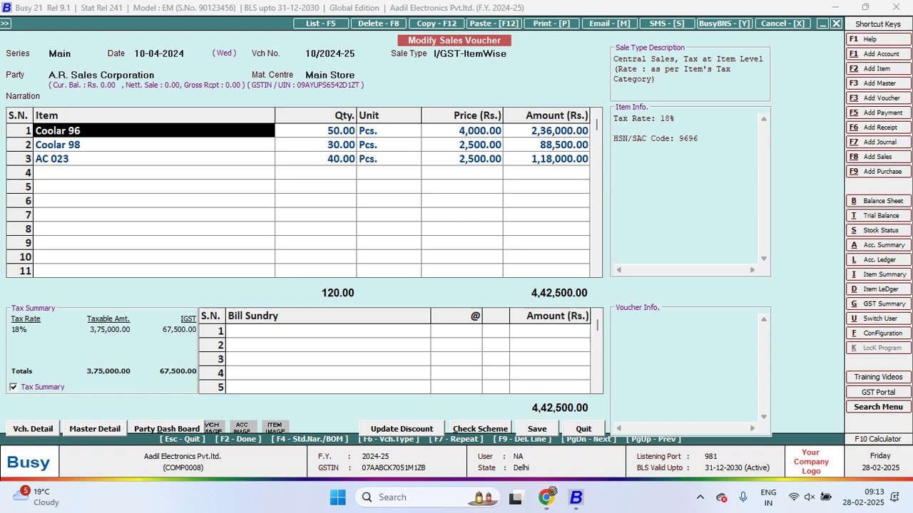
Enter 'ac 023' as the third row's product name and description, with HSN 5211
click(153, 159)
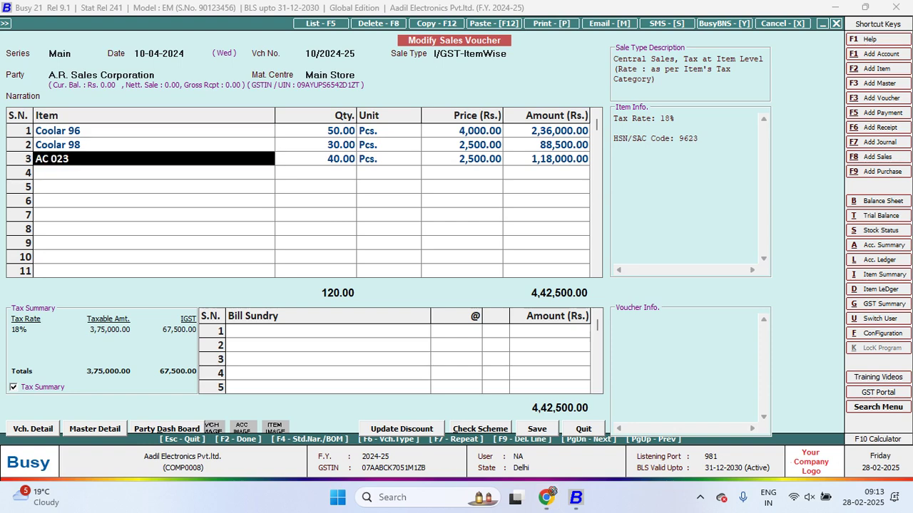
key(alt+Tab)
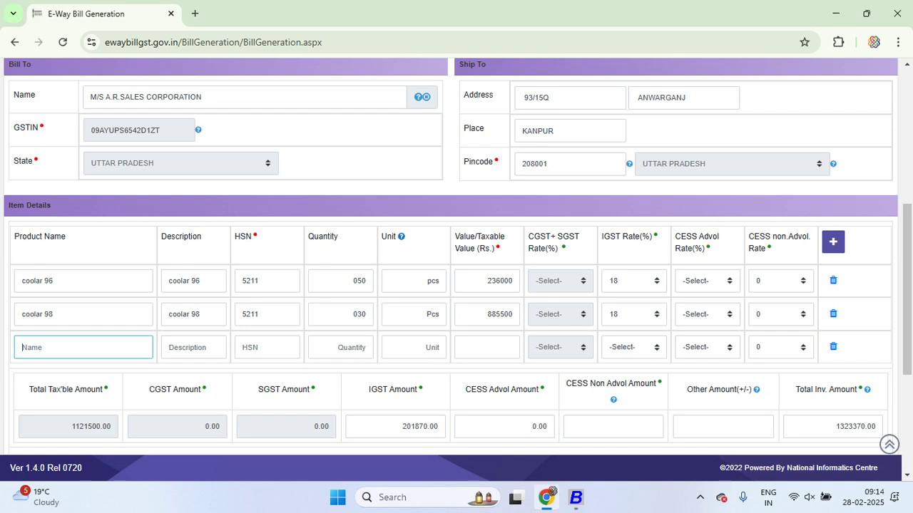
text(ac 023)
click(193, 347)
text(ac 023)
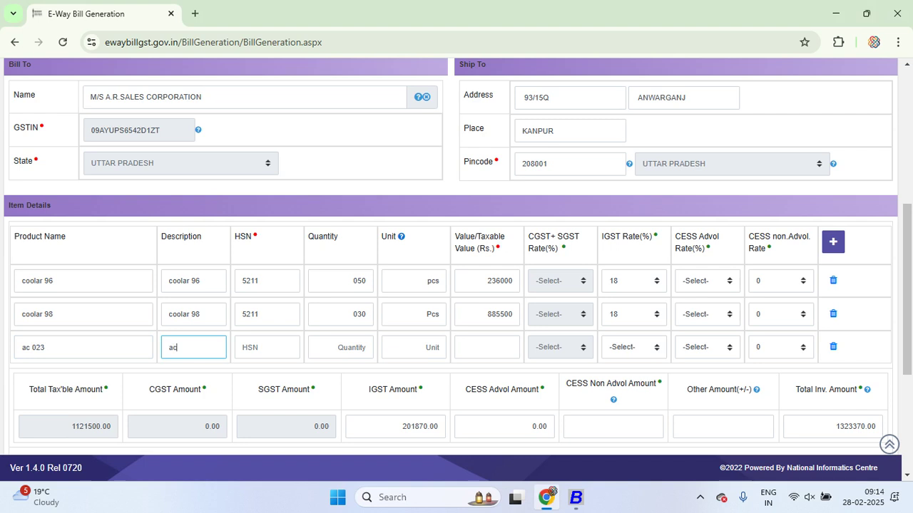
click(267, 347)
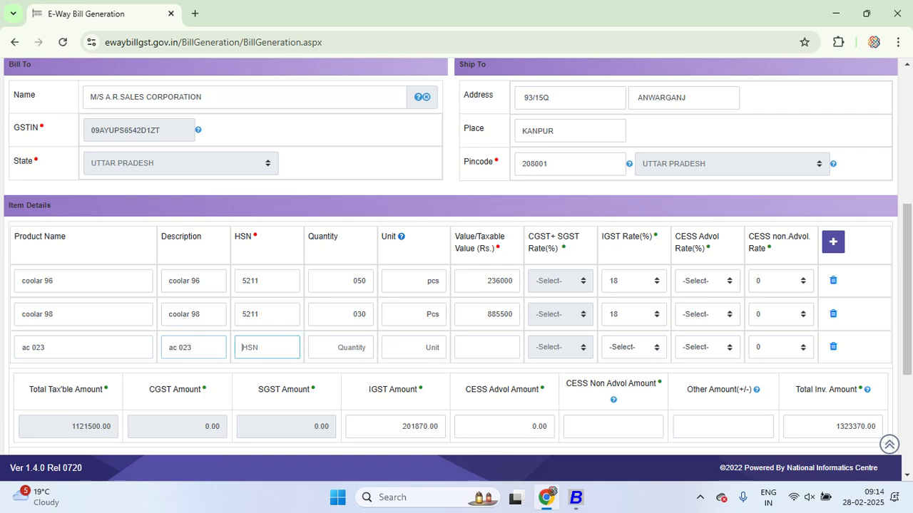
text(5211)
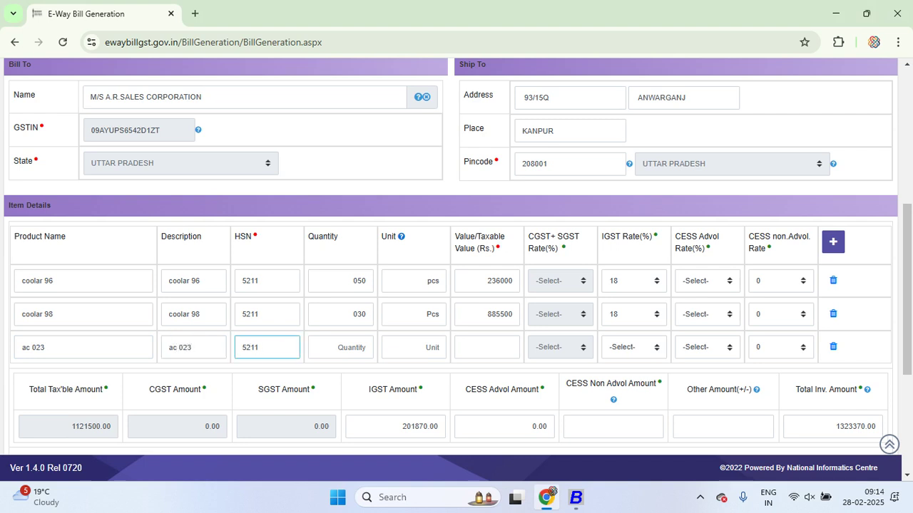
Set the third row's quantity to 040 and unit to Pcs
click(340, 347)
text(04)
key(alt+Tab)
key(alt+Tab)
text(0)
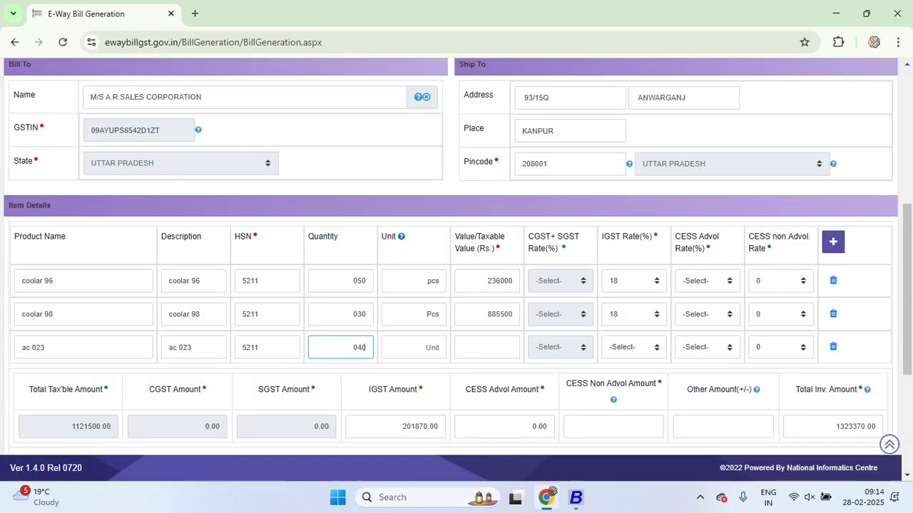
click(414, 348)
text(Pcs)
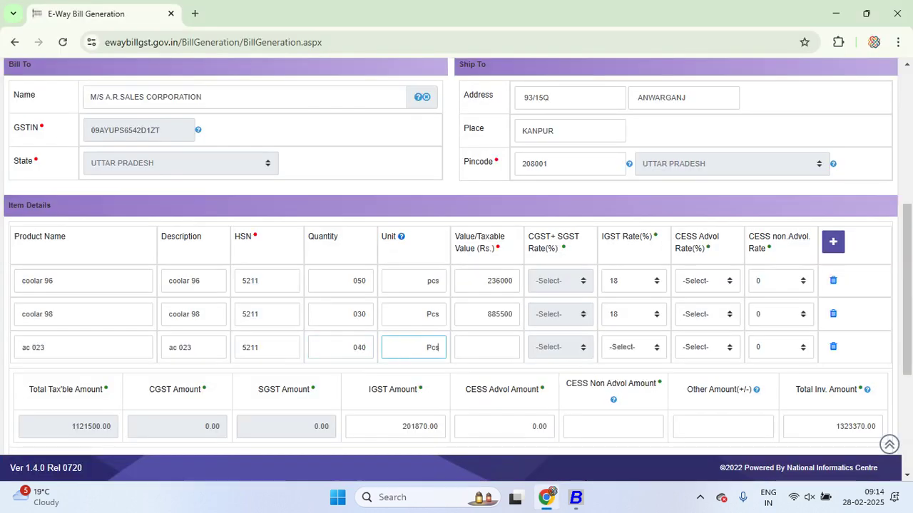
Give the third row a taxable value of 118000 and an 18% IGST rate
key(Tab)
key(alt+Tab)
key(alt+Tab)
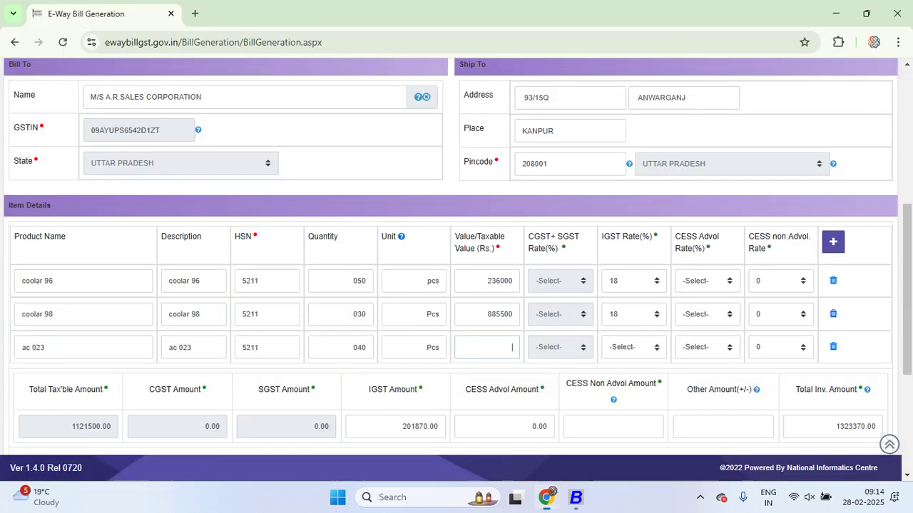
text(118000)
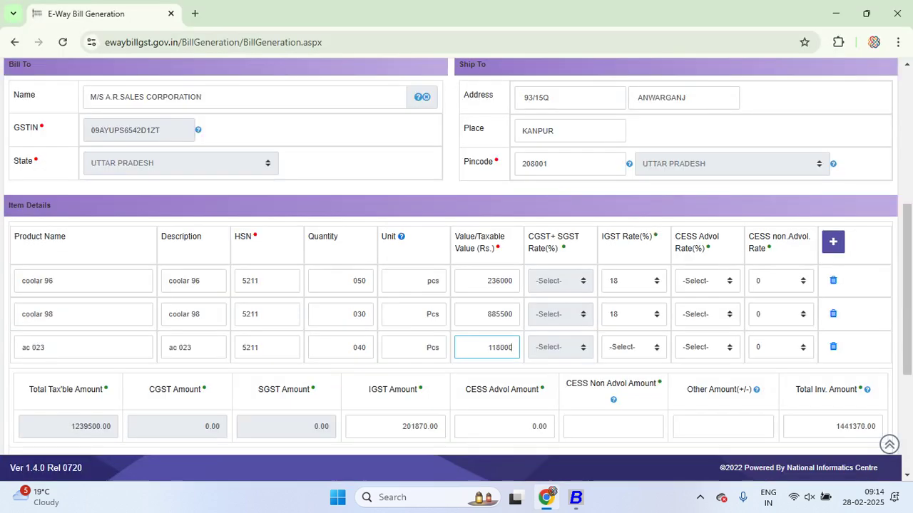
key(Tab)
key(alt+Down)
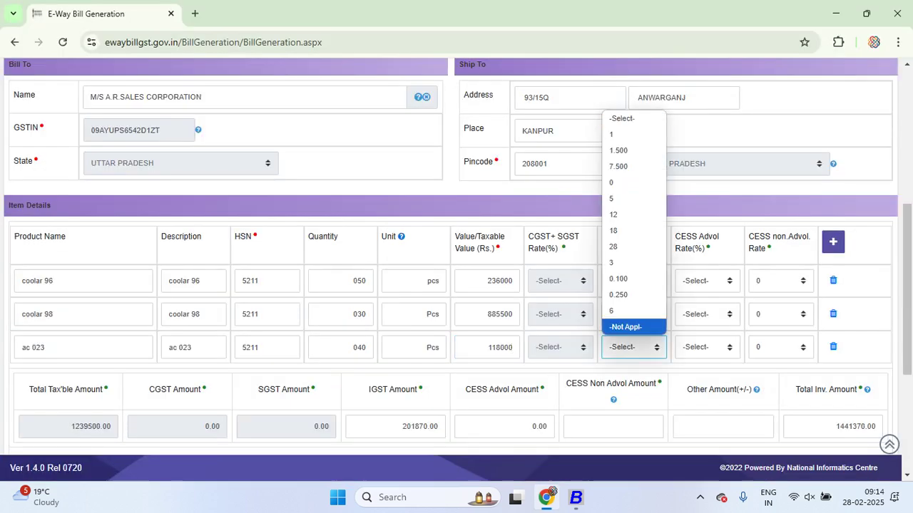
text(18)
key(Return)
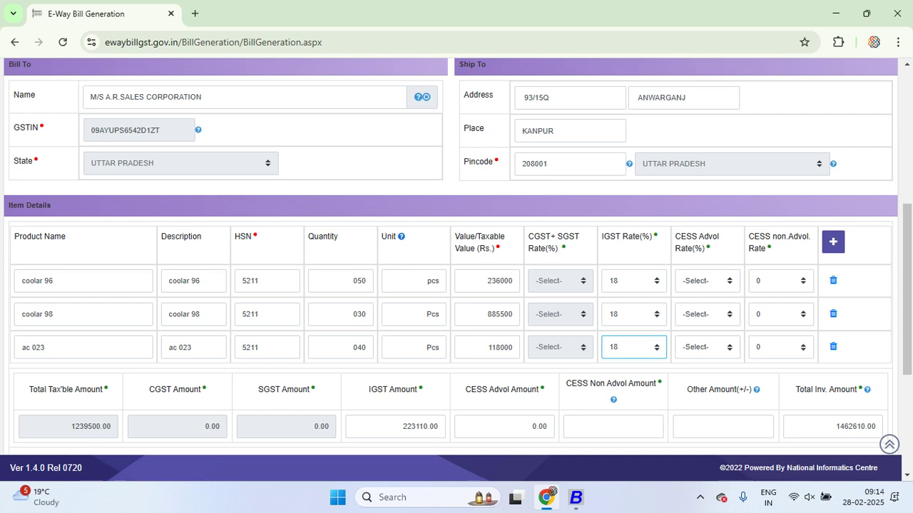
scroll(456, 285, down, 1)
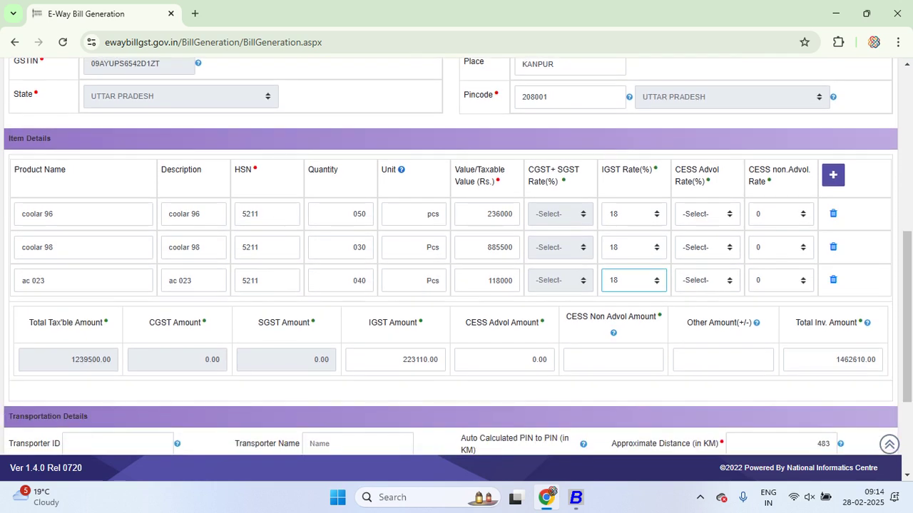
scroll(456, 256, down, 1)
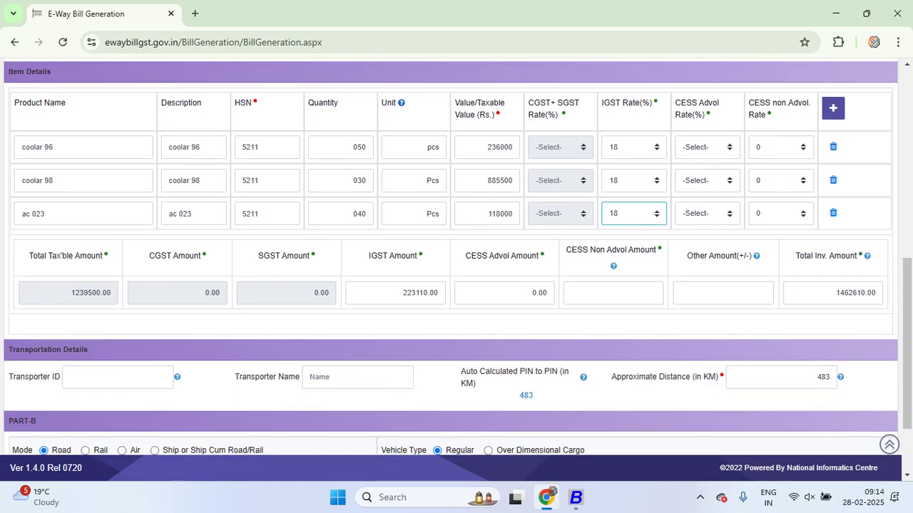
key(alt+Tab)
key(alt+Tab)
key(alt+Tab)
key(alt+Tab)
scroll(456, 256, down, 1)
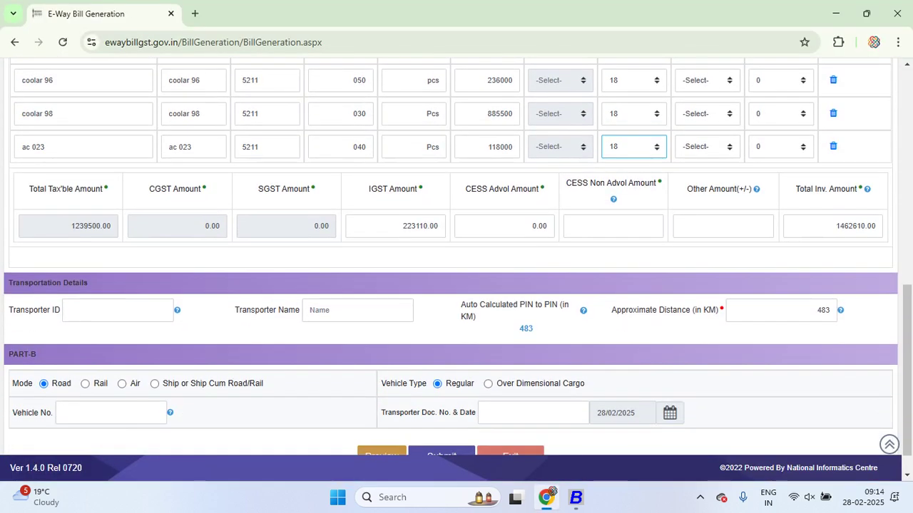
scroll(457, 271, down, 1)
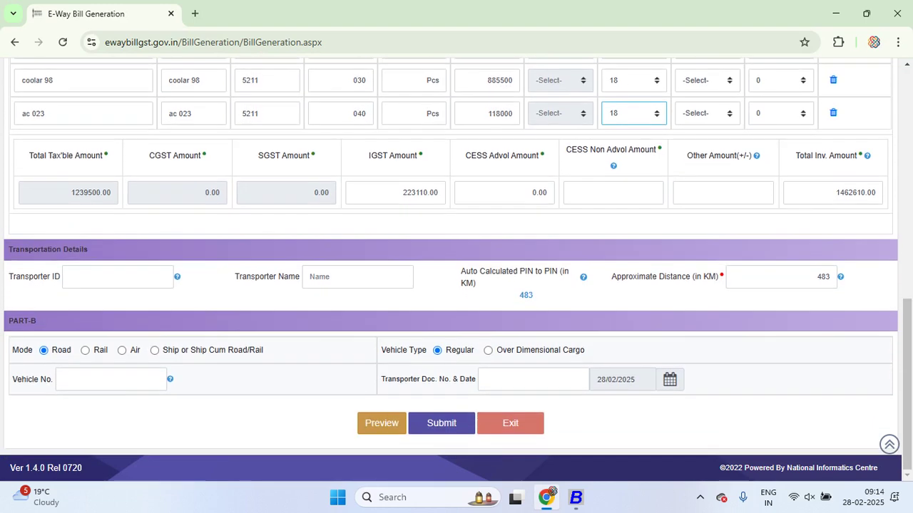
click(70, 276)
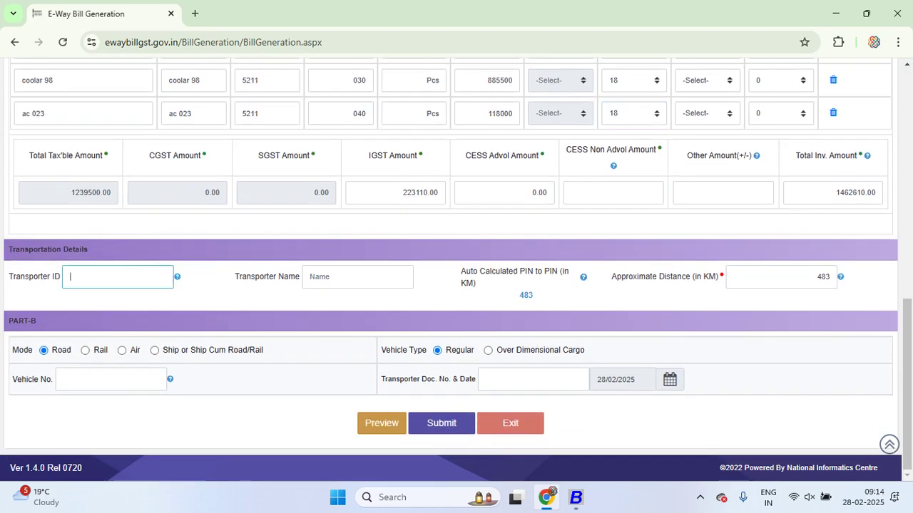
click(309, 276)
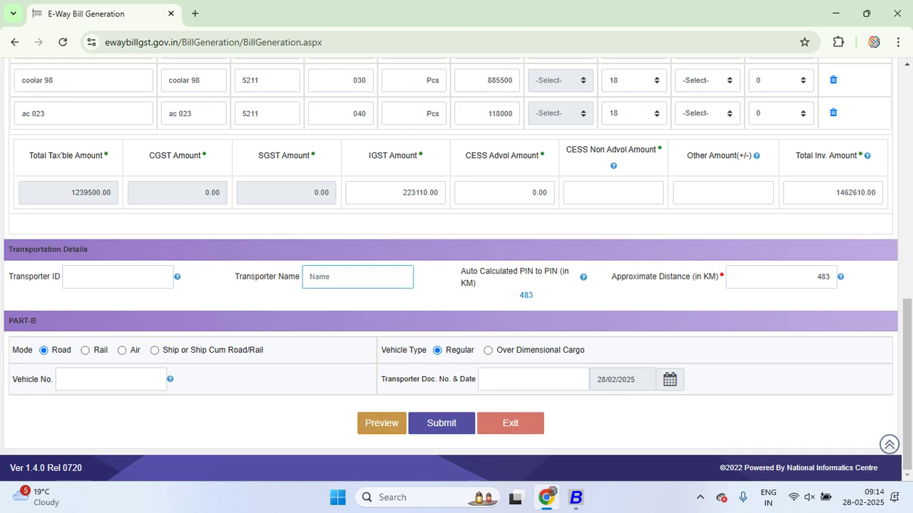
scroll(456, 271, up, 2)
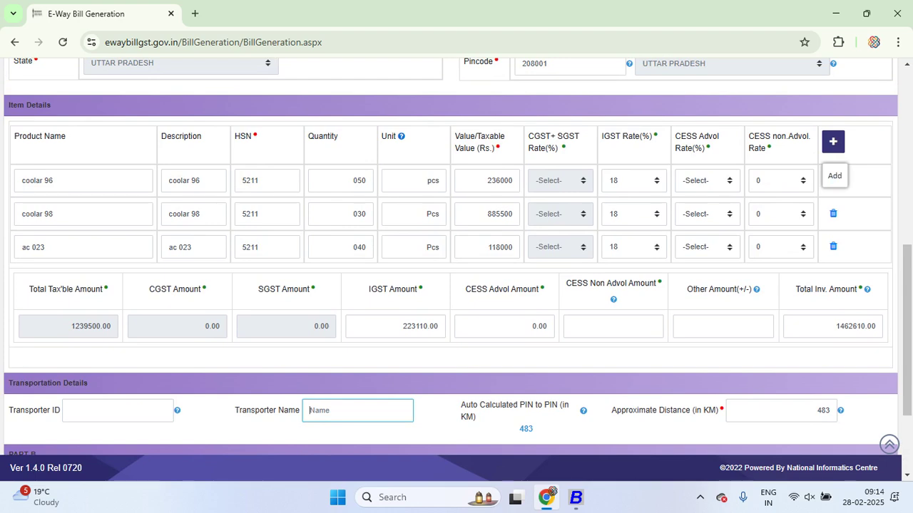
Insert a blank fourth item row with '+' and select its HSN and Value fields
click(832, 141)
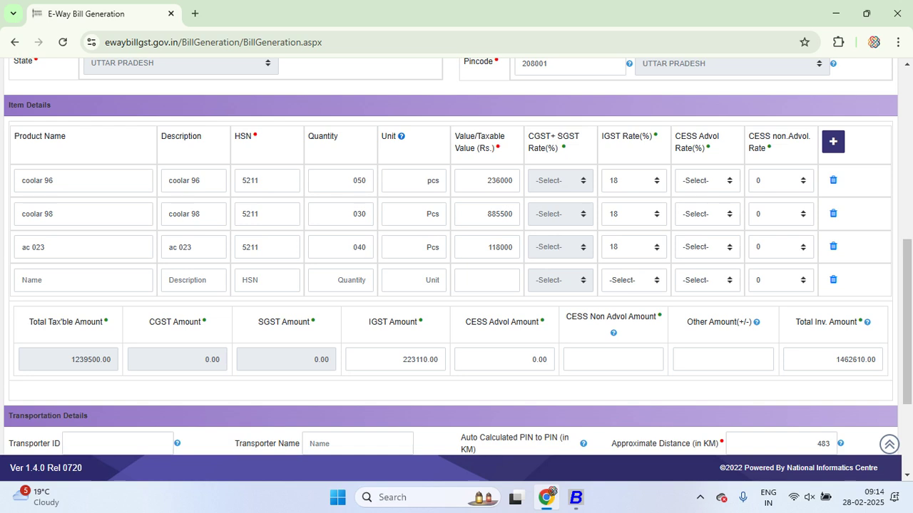
click(266, 280)
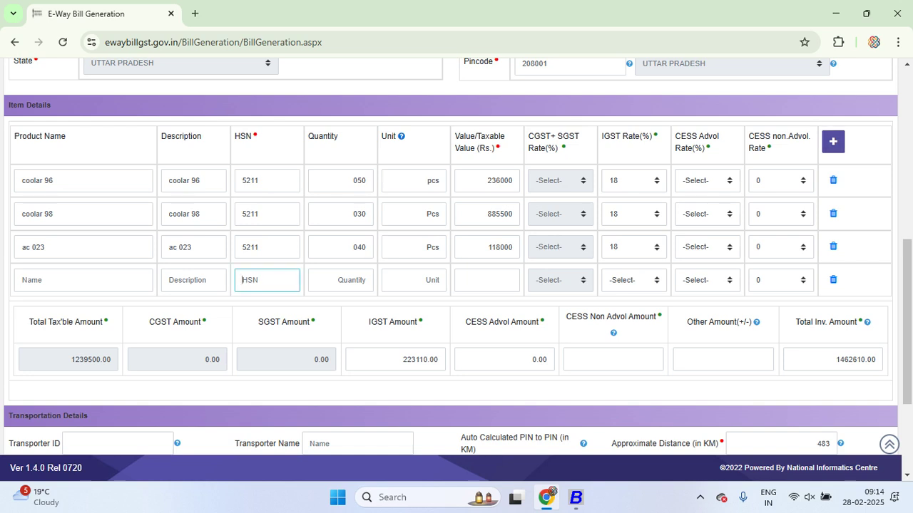
click(486, 280)
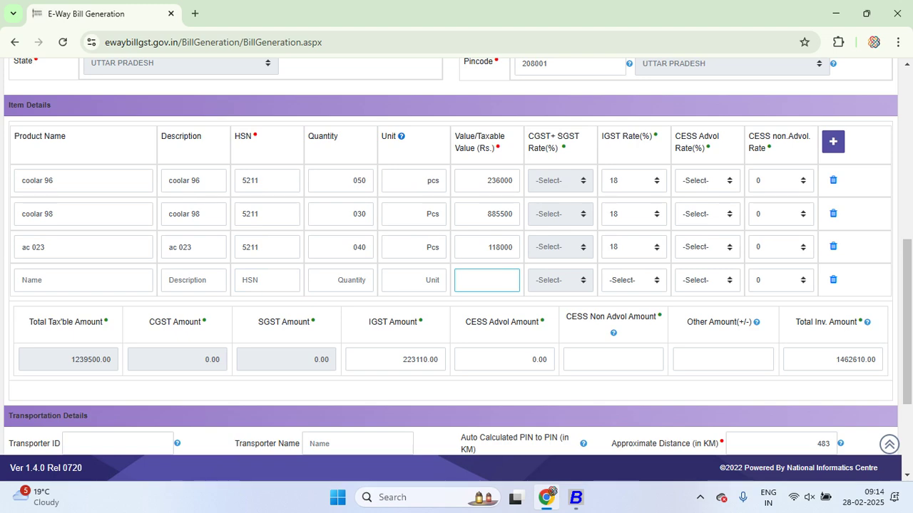
scroll(456, 269, down, 1)
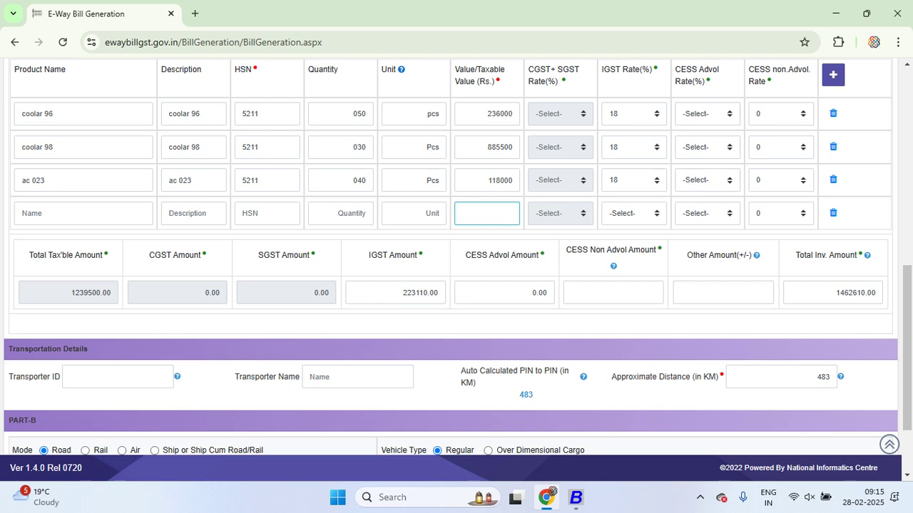
scroll(456, 257, down, 1)
scroll(456, 256, down, 1)
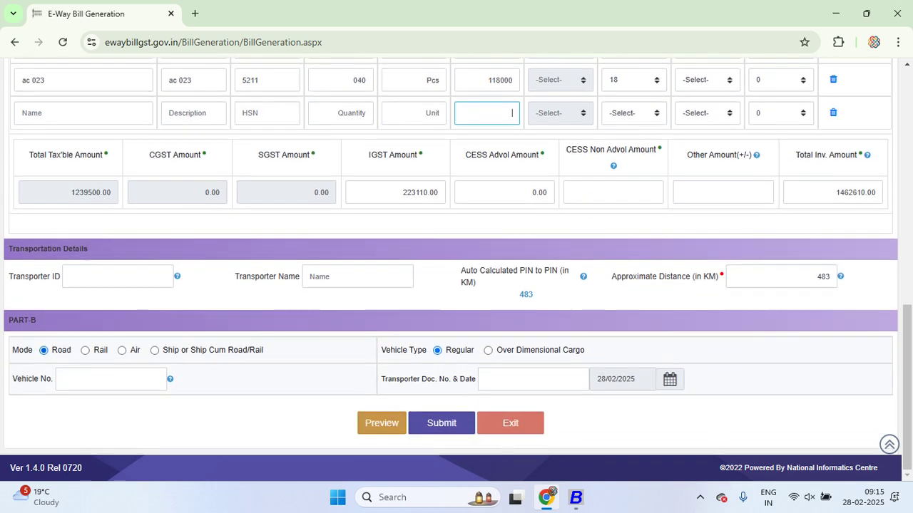
click(114, 277)
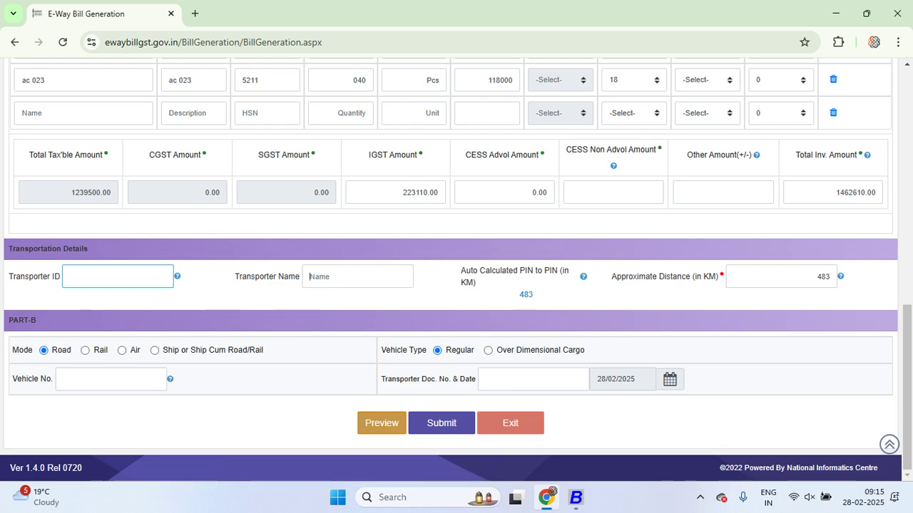
click(309, 276)
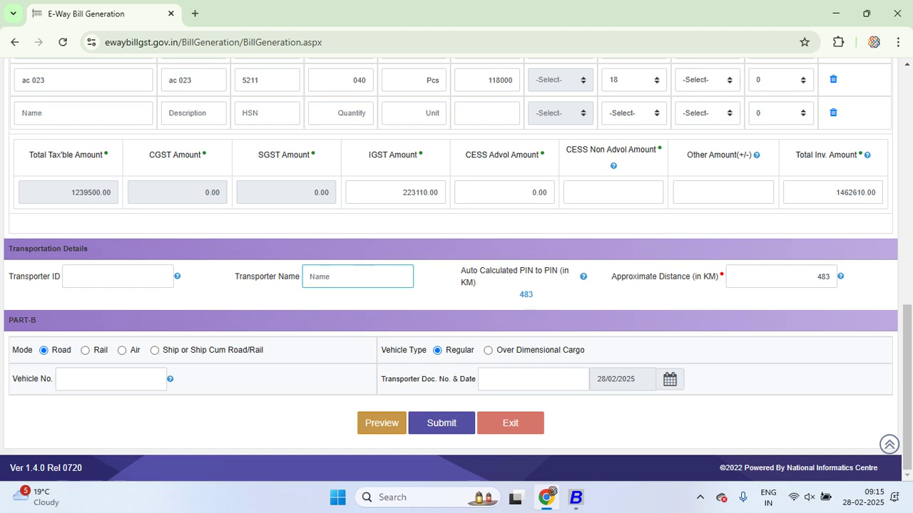
click(63, 379)
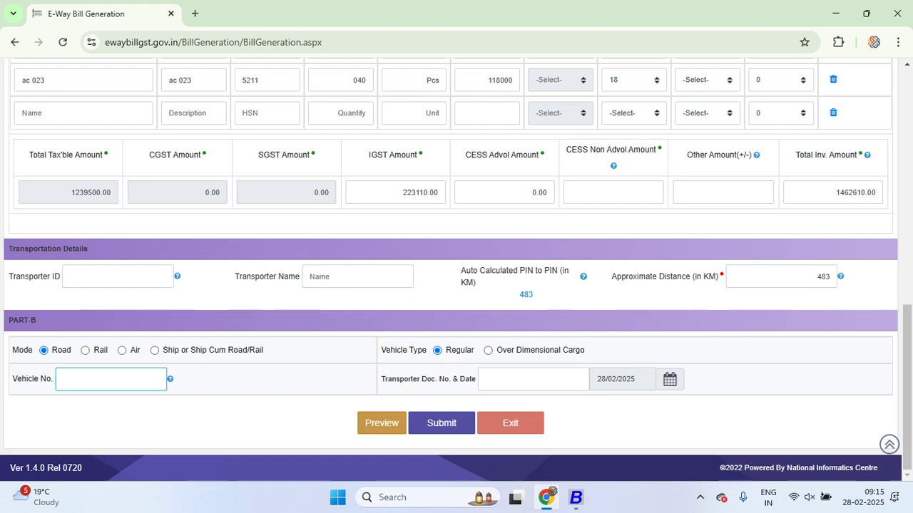
Enter and correct the vehicle number in Part-B, then validate it to get the Vahan alert
text(DL01LV)
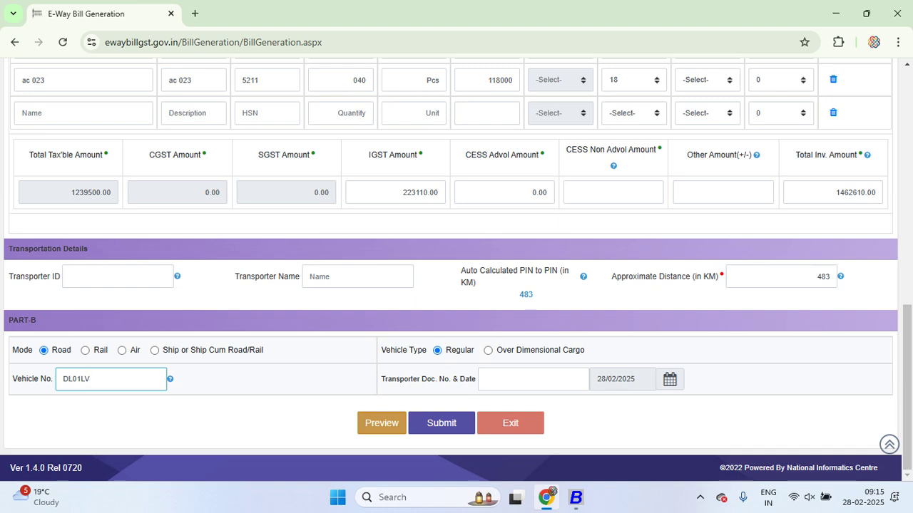
key(BackSpace)
key(BackSpace)
key(BackSpace)
key(BackSpace)
text(1)
key(BackSpace)
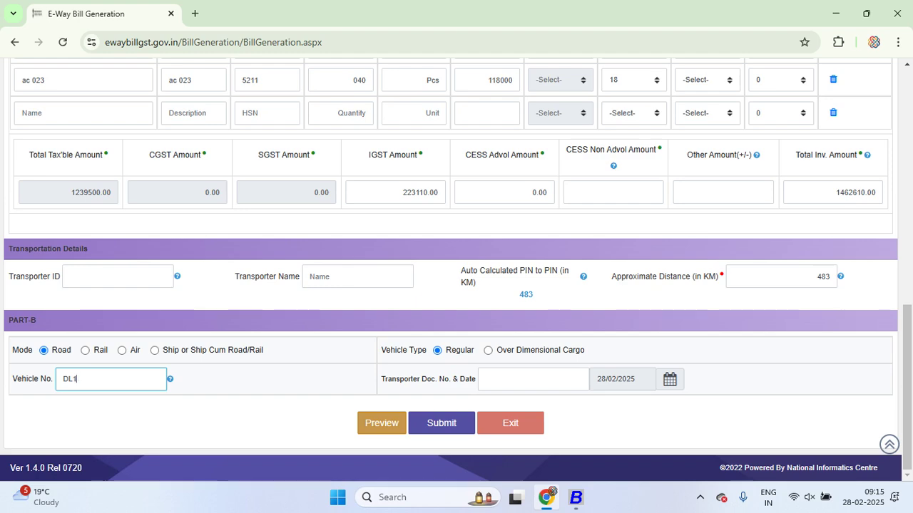
text(LV6900)
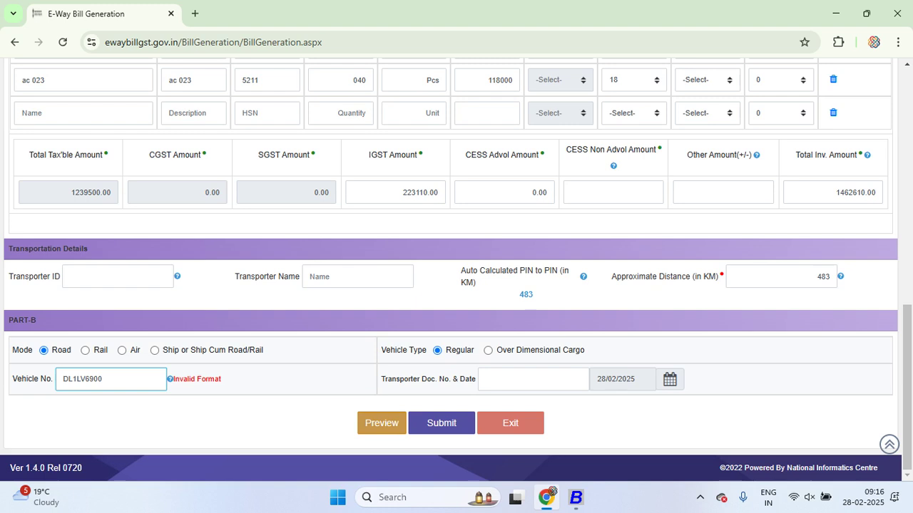
drag(72, 379, 76, 379)
click(72, 380)
text(0)
key(Tab)
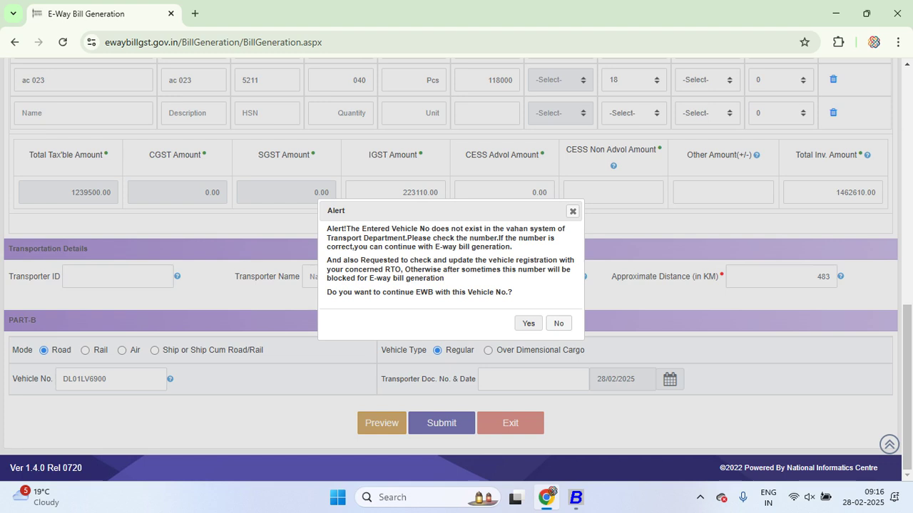
Answer No to the unregistered-vehicle alert, leaving Vehicle No. empty, and review the form
click(572, 211)
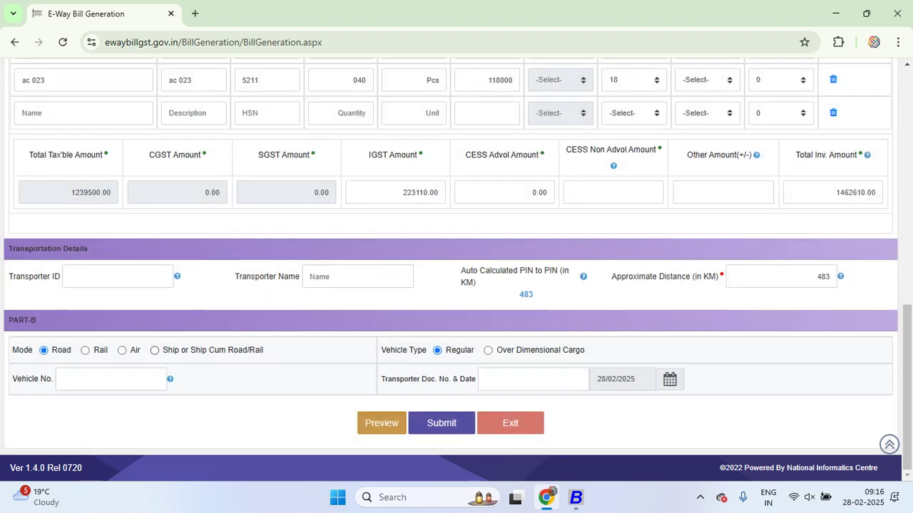
click(86, 378)
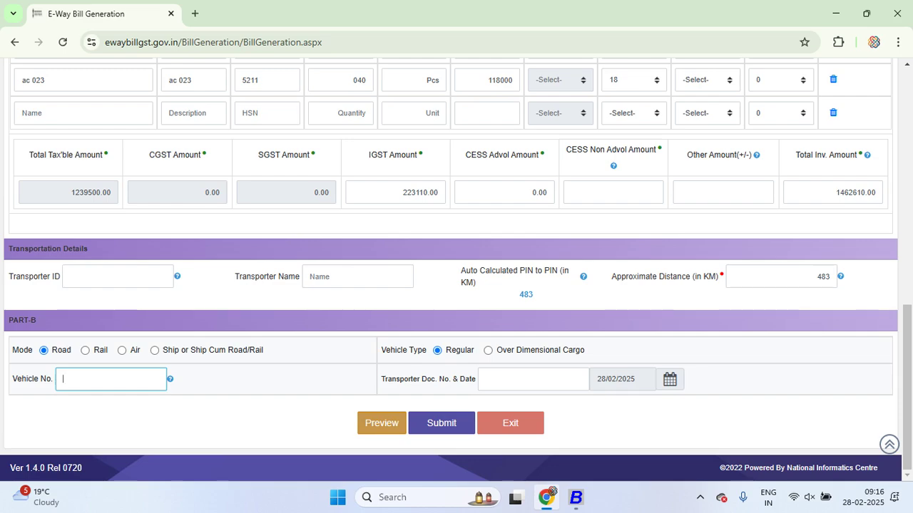
scroll(456, 256, up, 6)
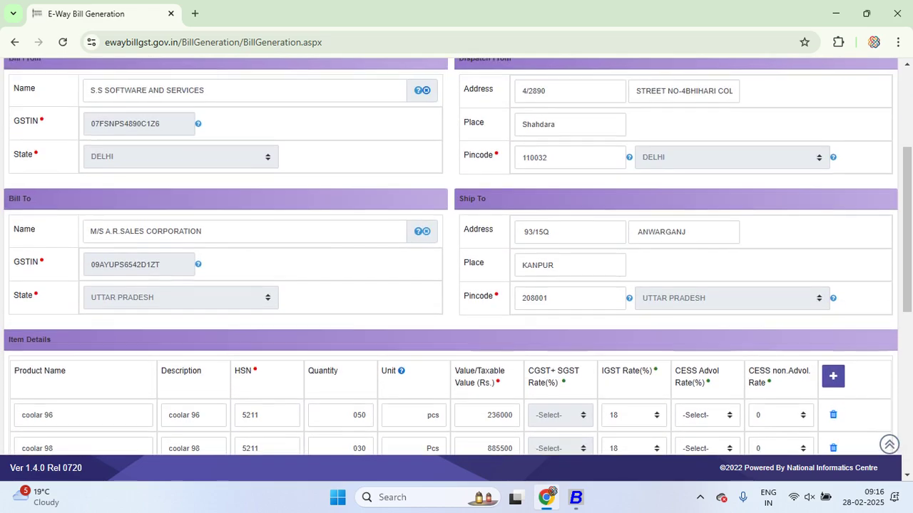
scroll(456, 257, down, 3)
scroll(456, 257, down, 3)
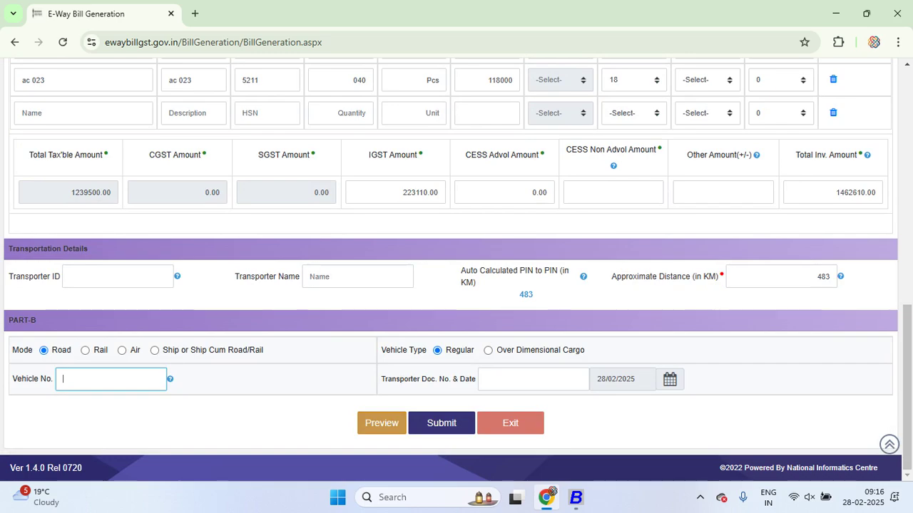
scroll(456, 256, up, 3)
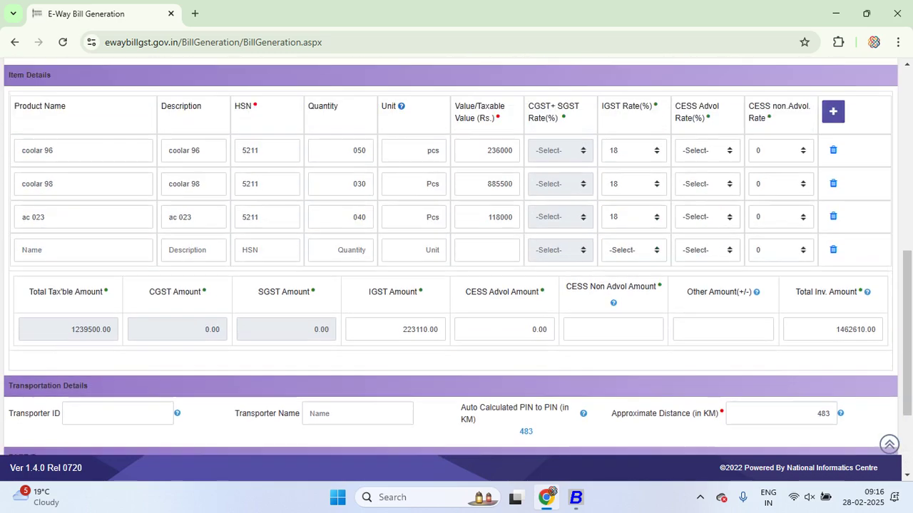
scroll(456, 257, up, 5)
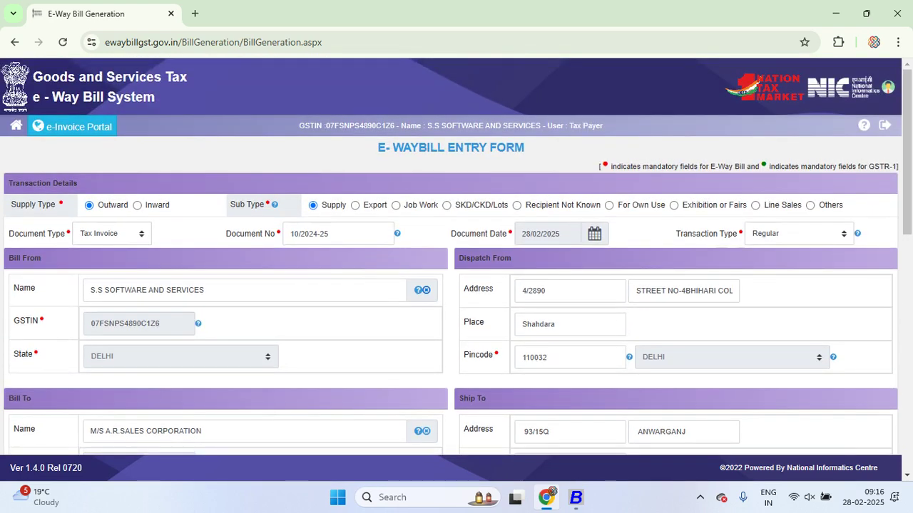
scroll(456, 257, down, 8)
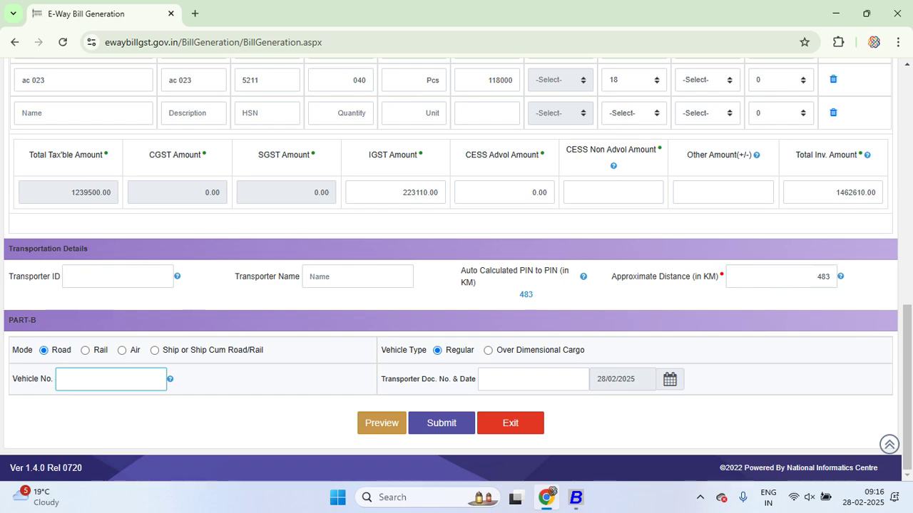
Exit the entry form and go to e-Waybill > Cancel
click(509, 423)
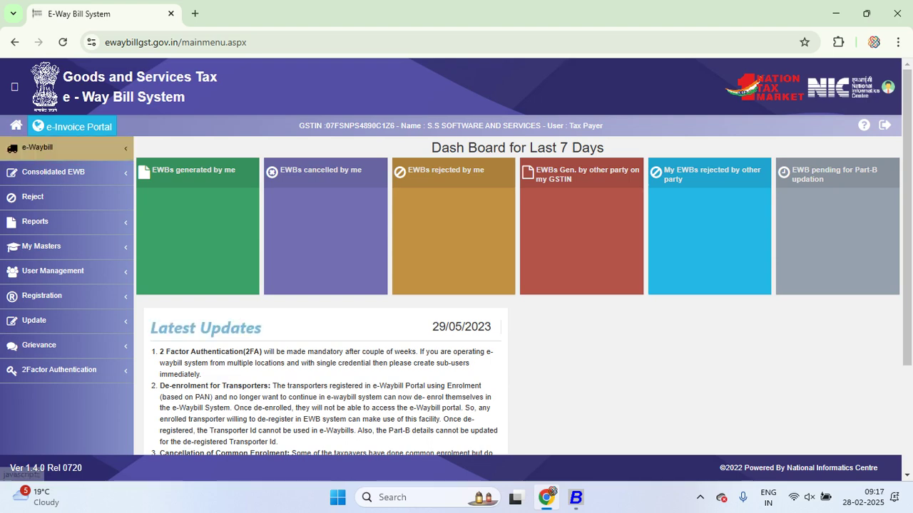
click(37, 146)
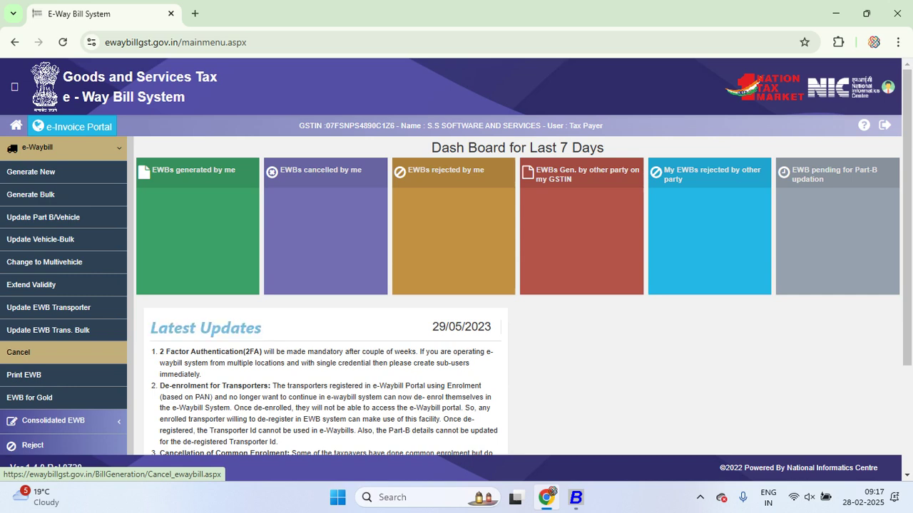
click(18, 352)
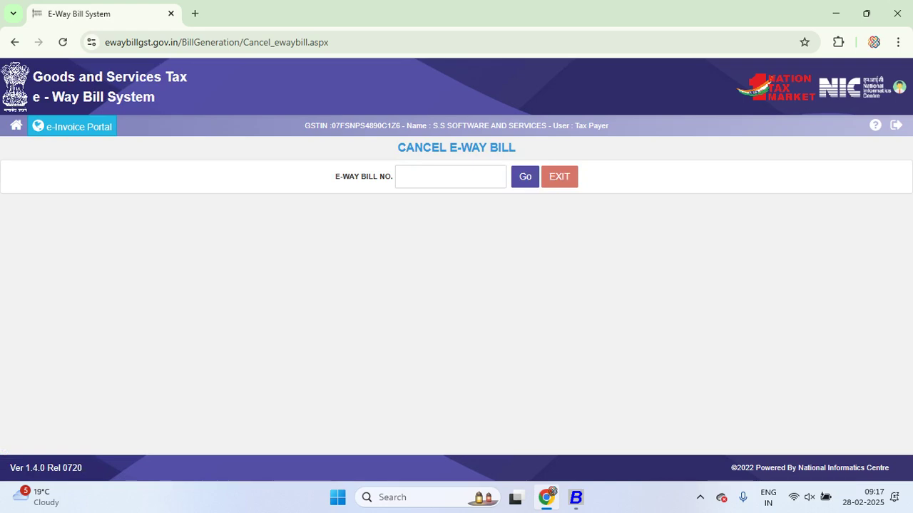
Leave the Cancel page for the main menu and open e-Waybill > Generate Bulk
click(450, 176)
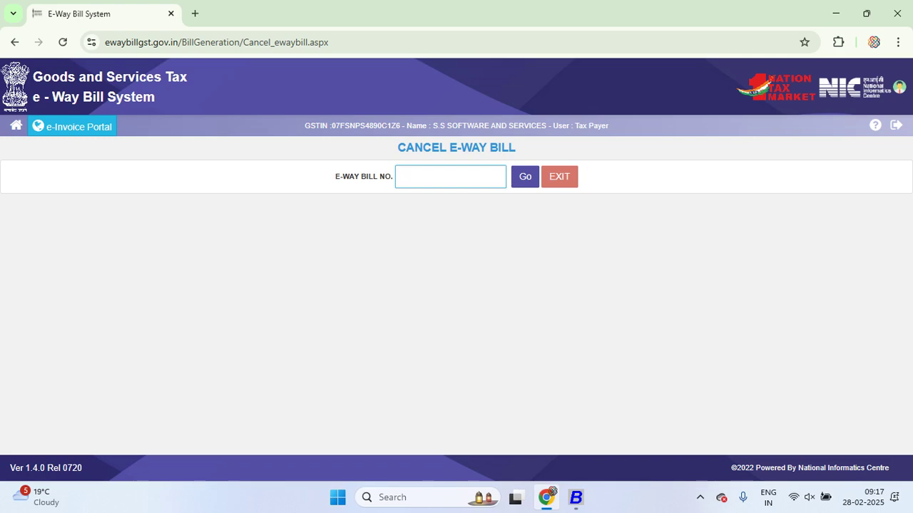
click(16, 126)
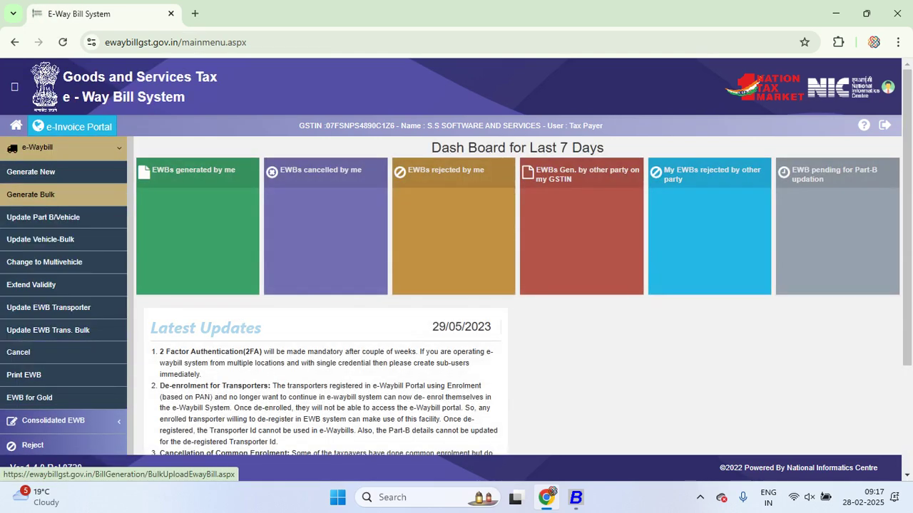
click(30, 194)
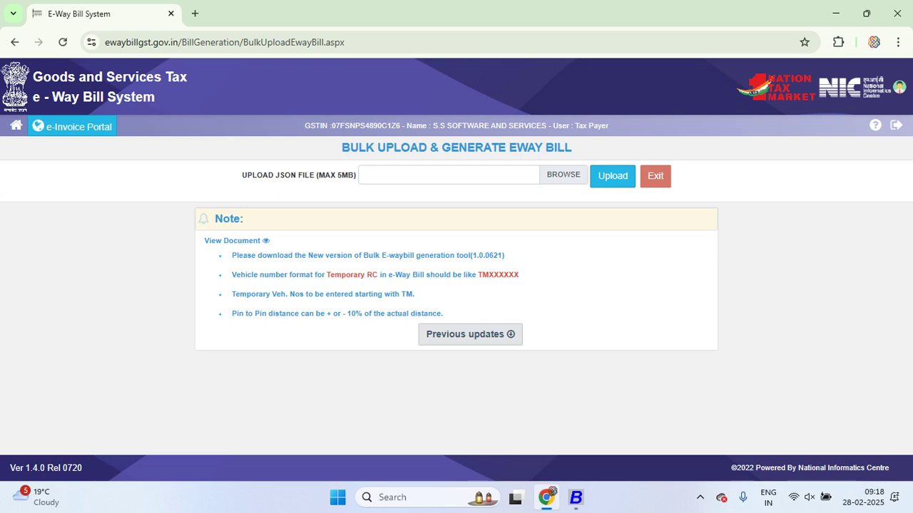
Switch from the e-Way Bill bulk upload page back to Busy's Modify Sales Voucher window
key(alt+Tab)
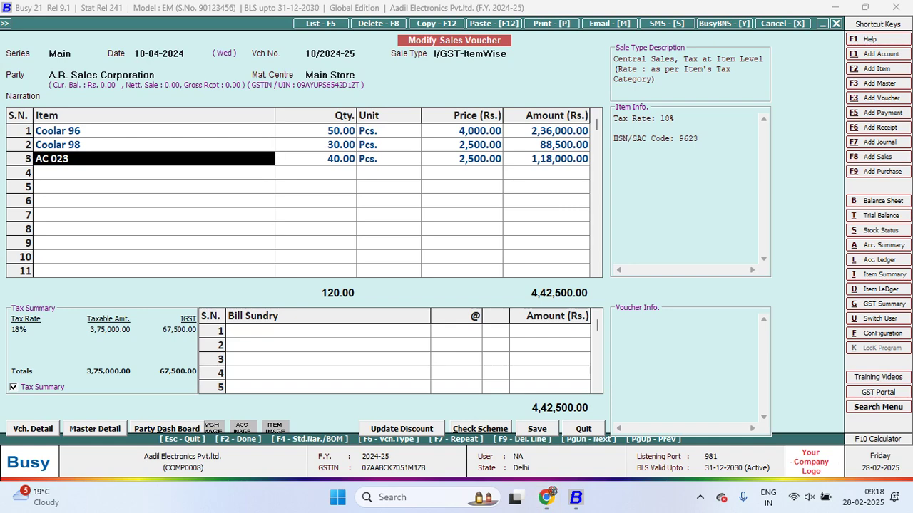
Close the sales voucher and reach Busy's Administration > Configuration > Features/Options settings
key(Escape)
key(Escape)
key(Escape)
key(Up)
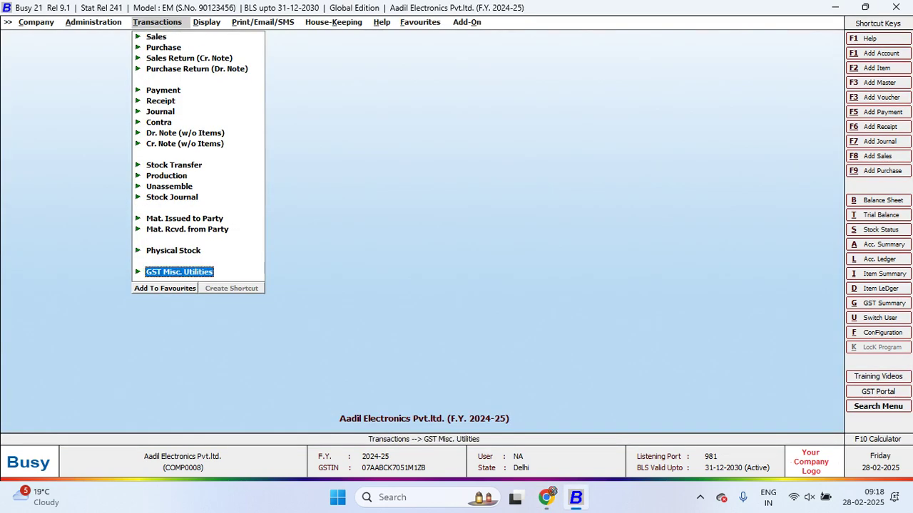
key(Return)
key(Left)
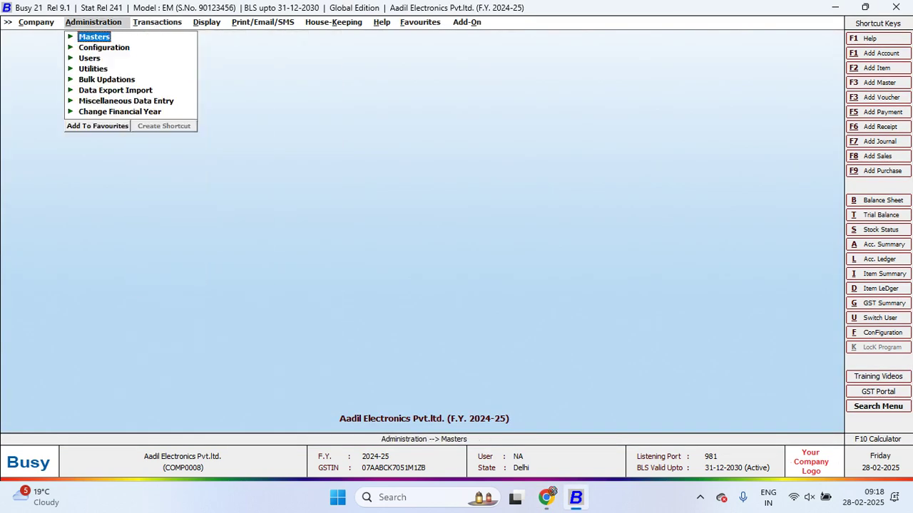
key(Down)
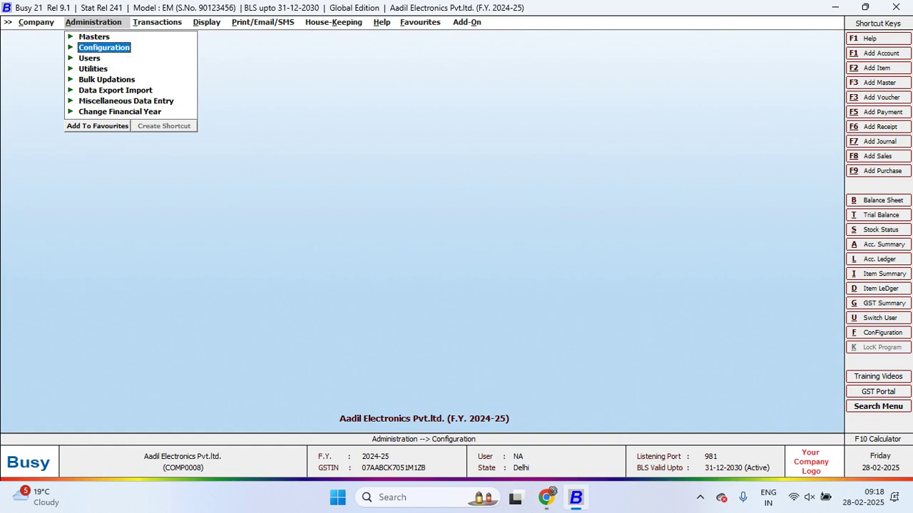
key(Return)
key(Return)
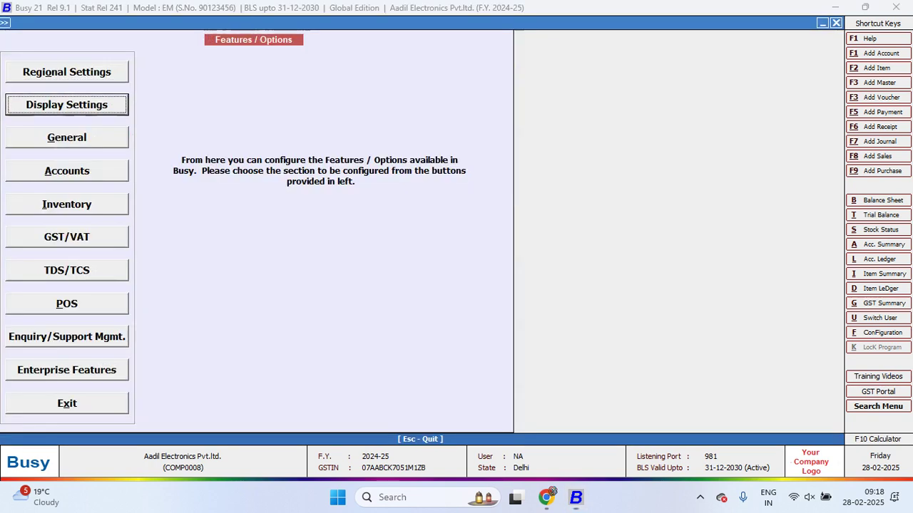
key(Down)
key(Down)
key(Down)
key(Down)
key(Up)
key(Return)
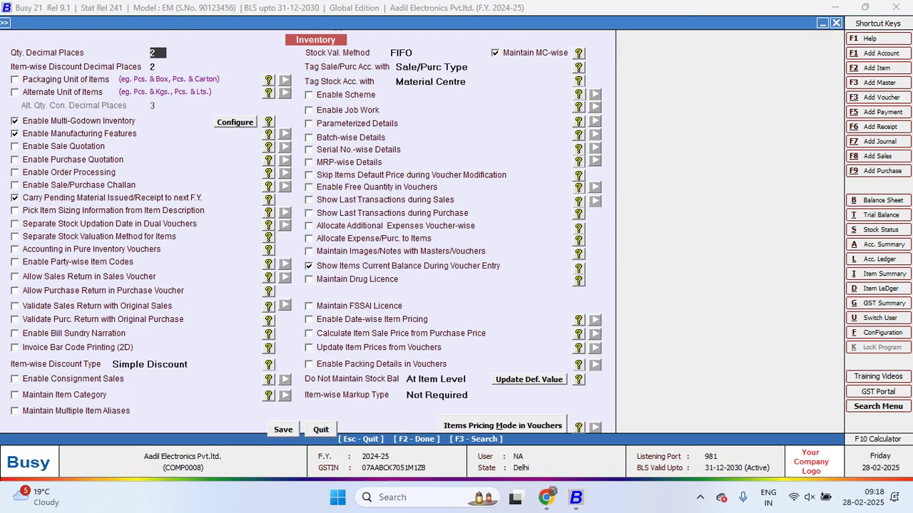
key(Escape)
In the GST/VAT settings, set E-Way Bill Required to Y
key(Down)
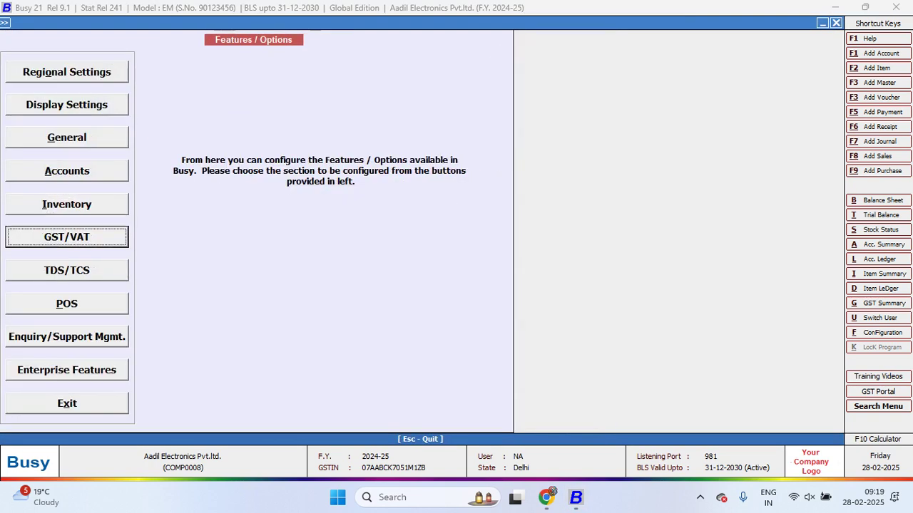
key(Return)
key(Return)
key(Return)
key(Return)
key(Return)
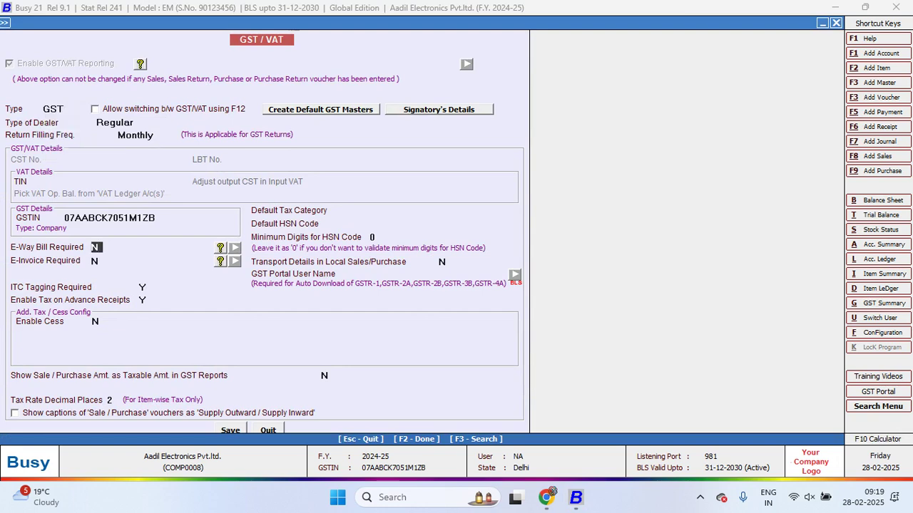
key(y)
key(Return)
Set e-way bill From Place Delhi, PIN 110031, 50,000 central and 1,00,000 local thresholds
text(Delhi)
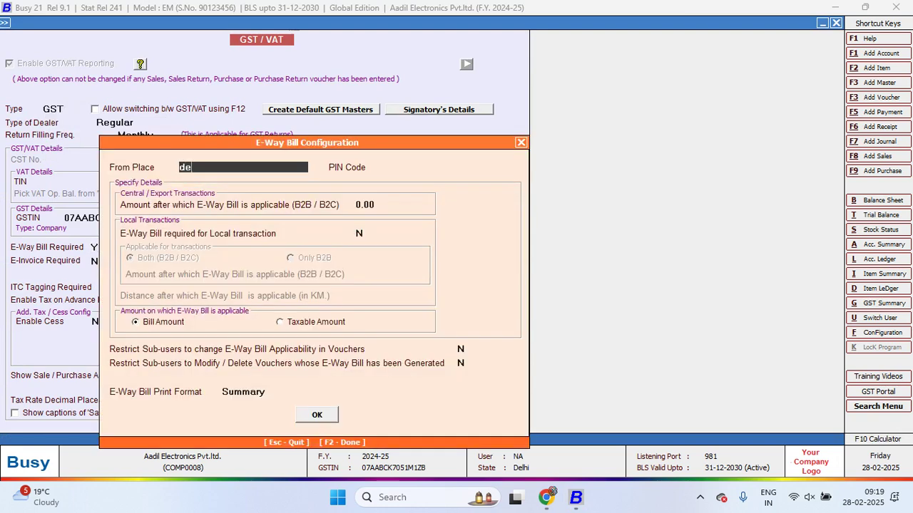
key(Return)
text(110031)
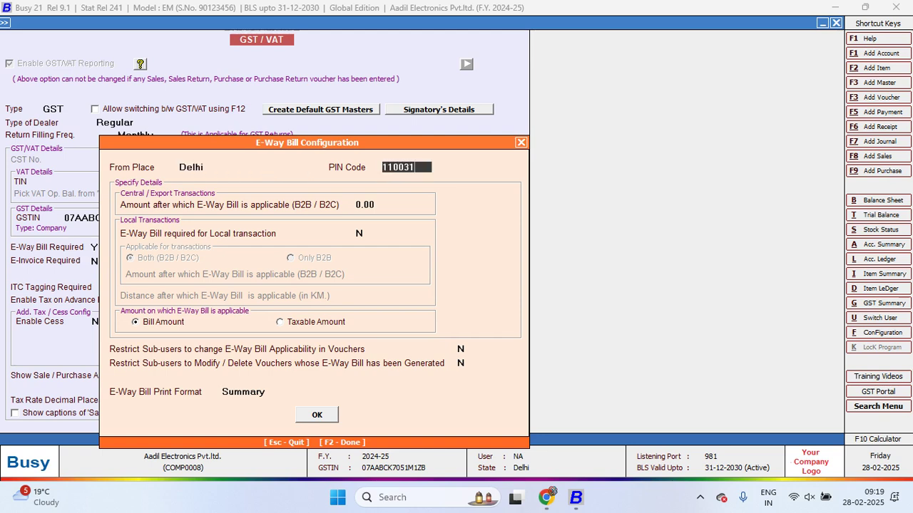
key(Return)
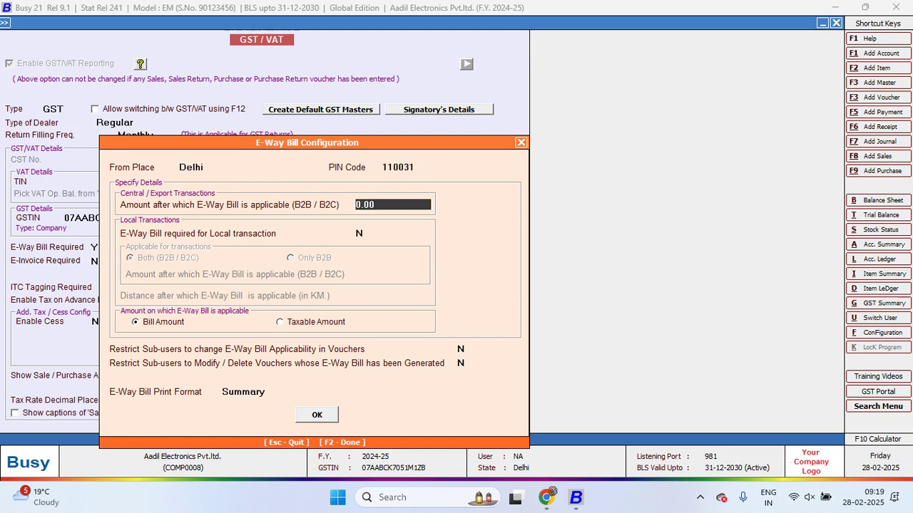
text(50,000)
key(Return)
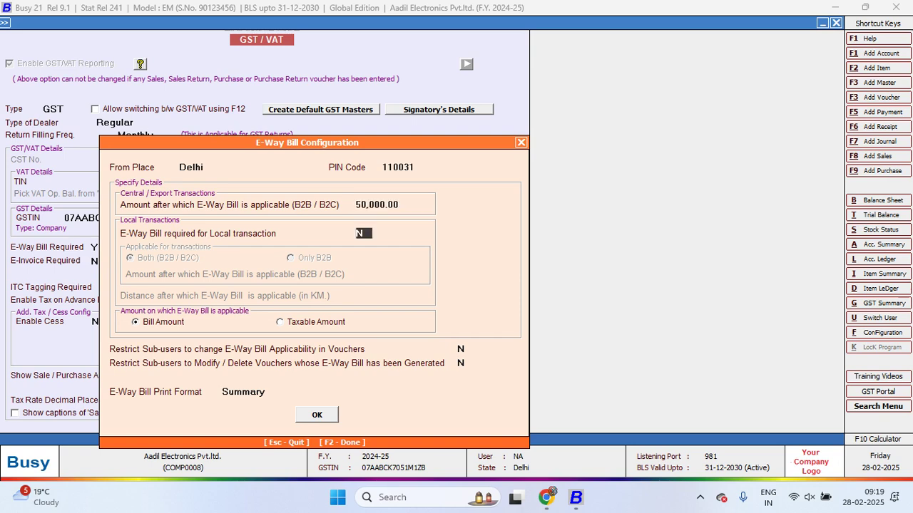
text(y)
key(Return)
key(Return)
text(1)
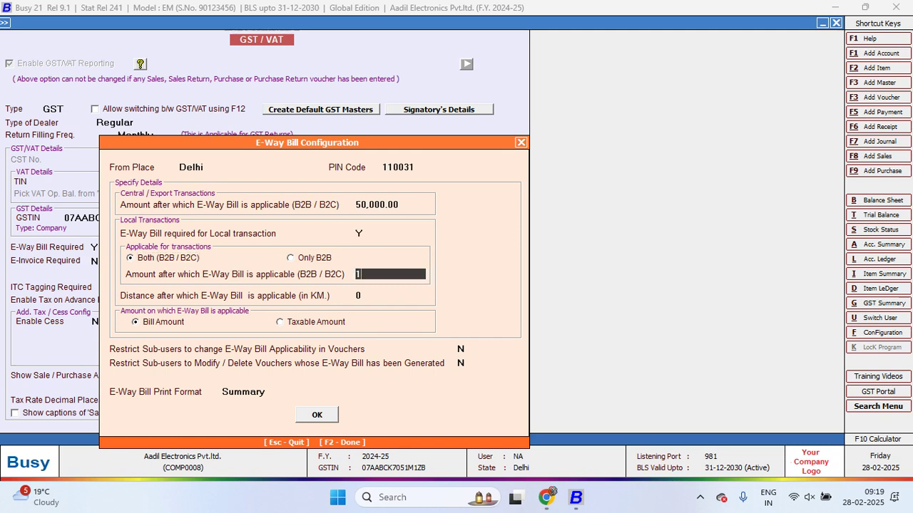
text(,00,000)
key(Return)
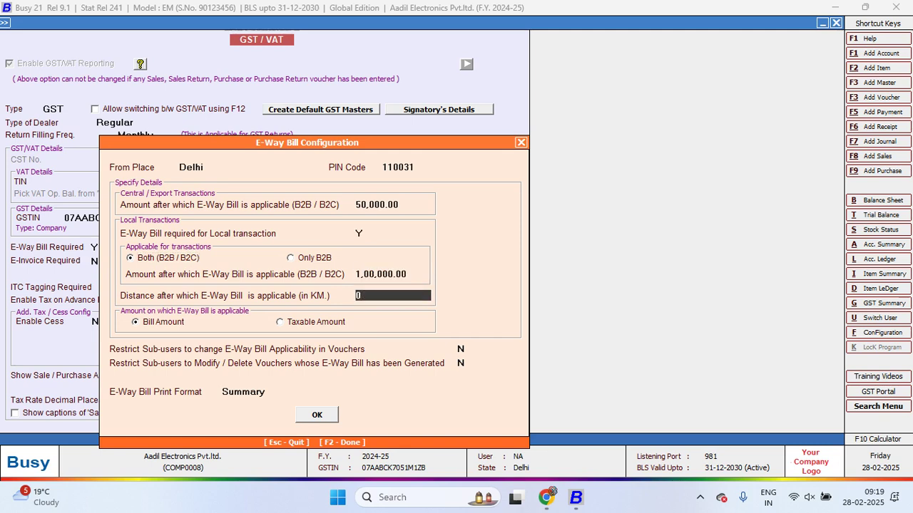
key(Return)
Leave GSP providers on automatic and save the GST/VAT settings
key(Return)
key(Return)
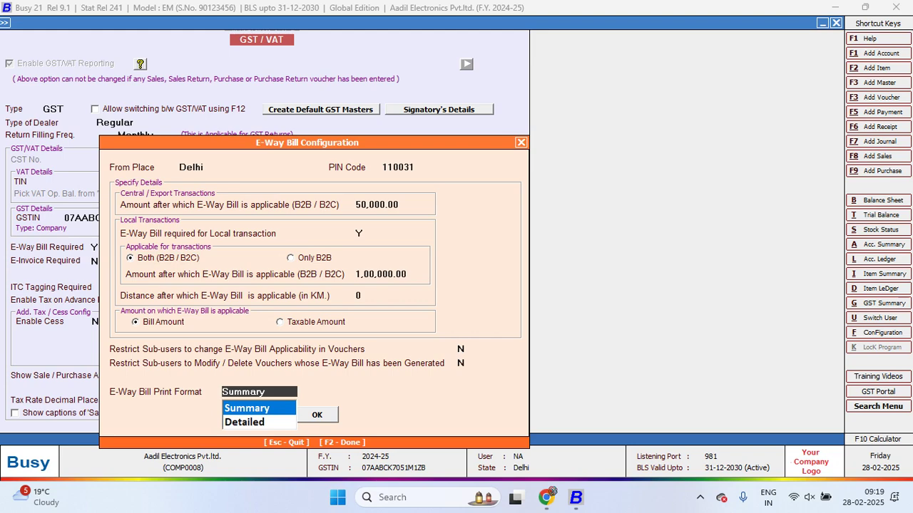
key(Return)
key(Return)
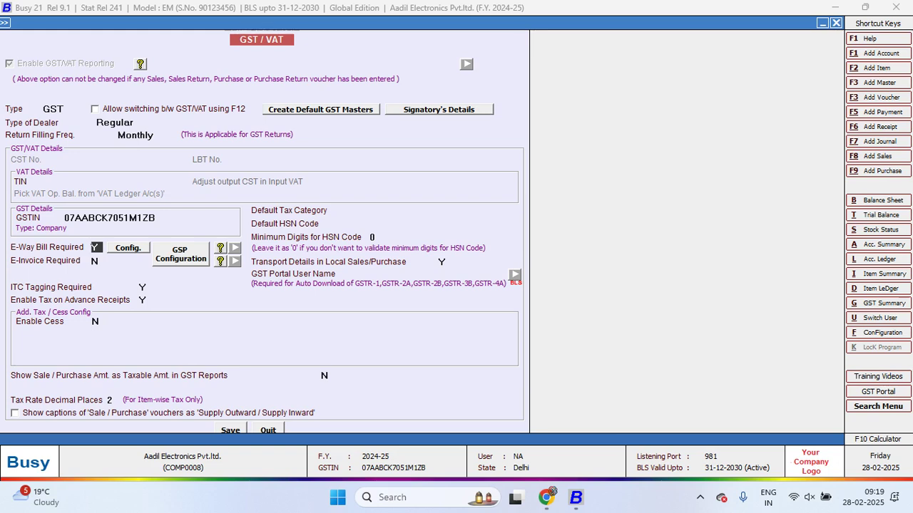
key(Return)
key(Return)
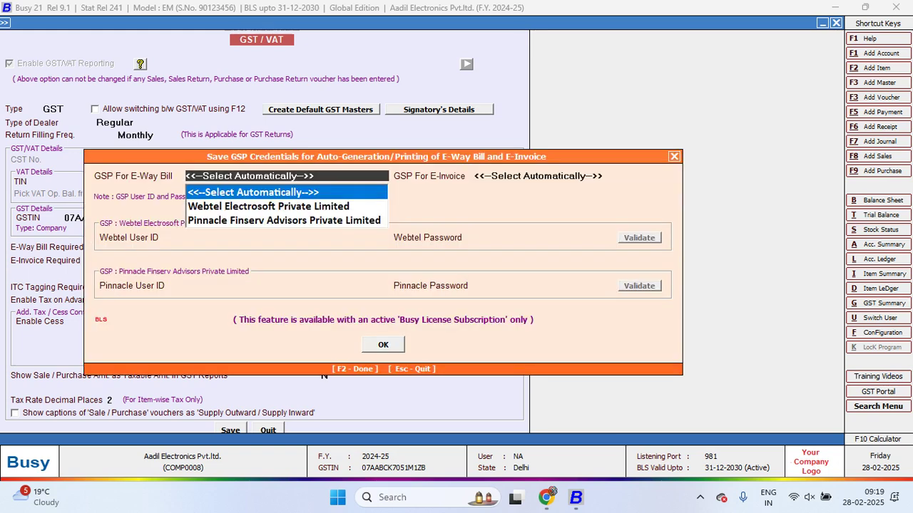
key(Return)
key(Return)
key(Return)
key(ctrl+a)
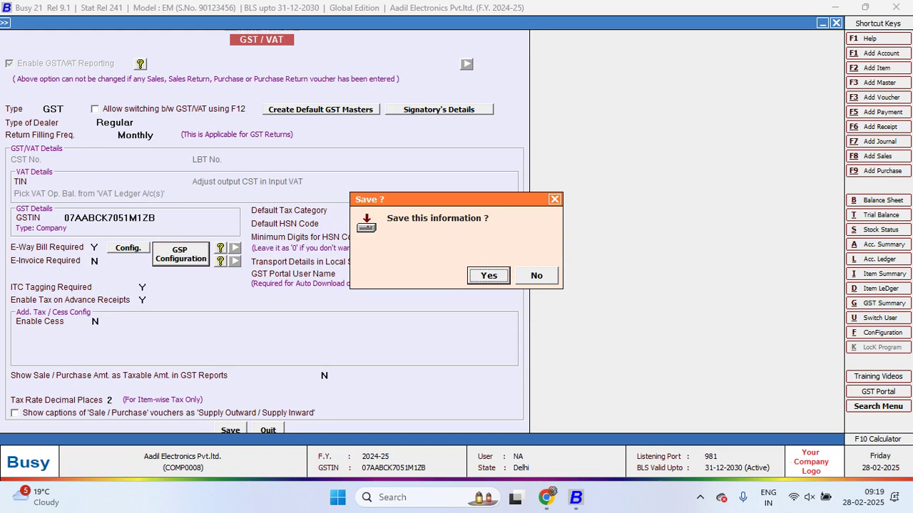
key(Return)
key(Left)
key(Return)
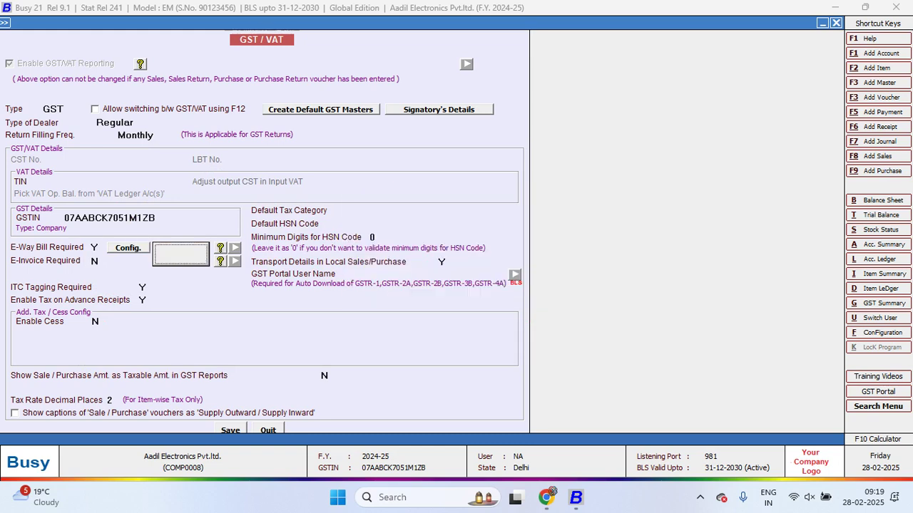
key(Escape)
key(Escape)
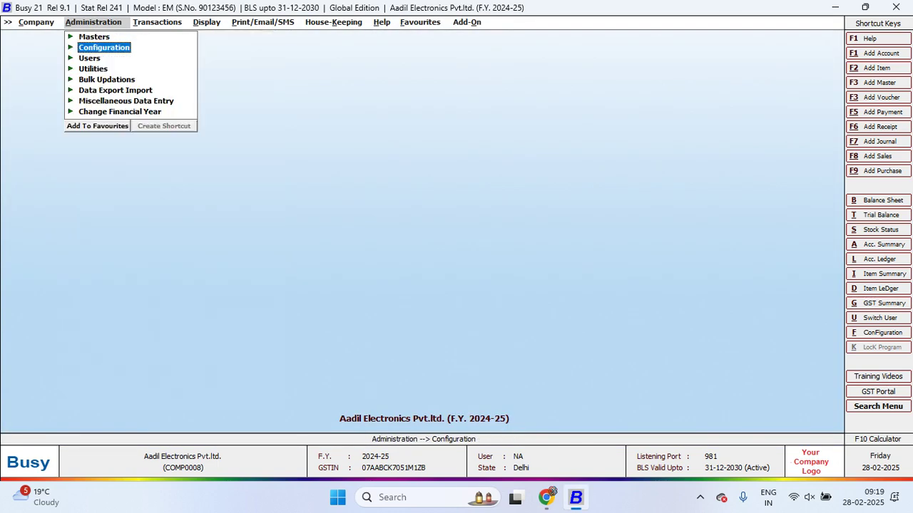
Start Generate/Print E-Way Bill with JSON output and pick Sales as the voucher type
key(Right)
key(Up)
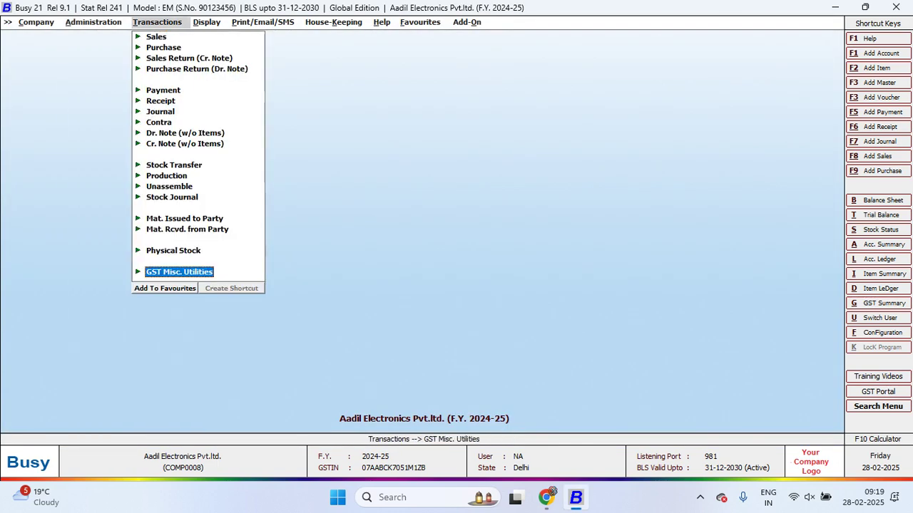
key(Return)
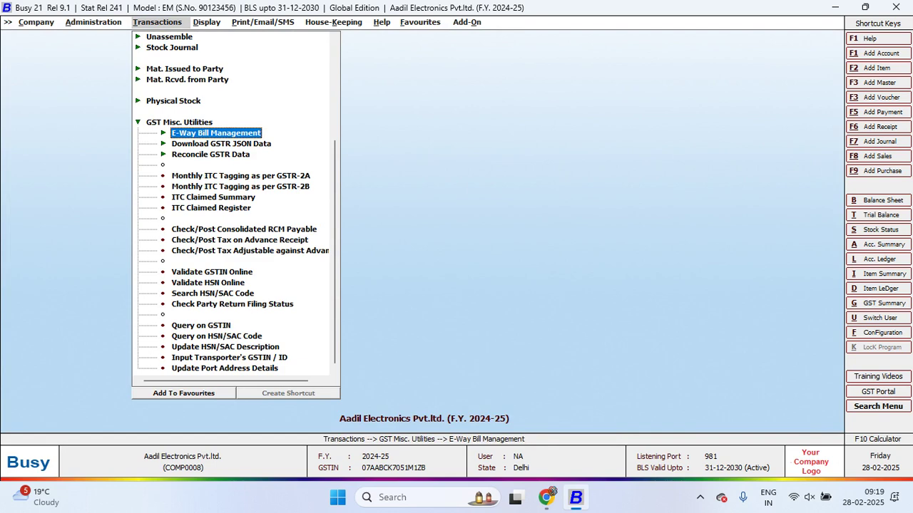
key(Return)
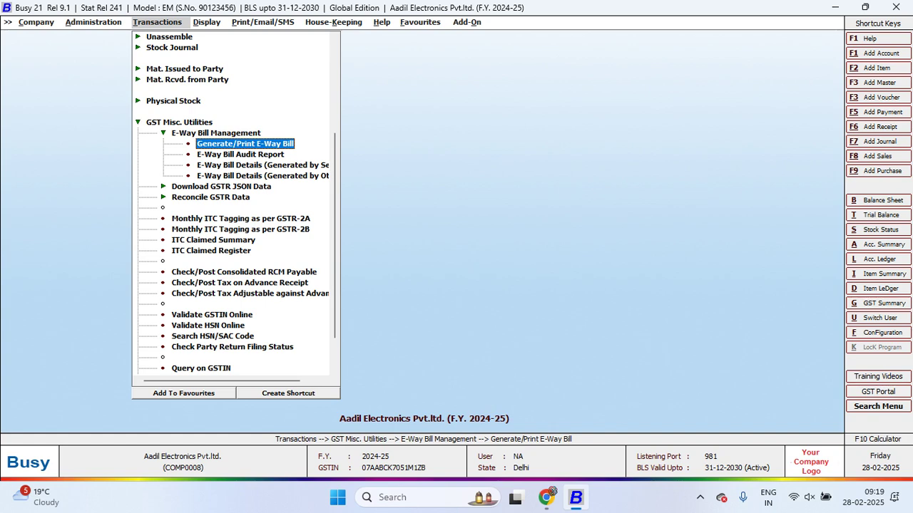
key(Down)
key(Up)
key(Return)
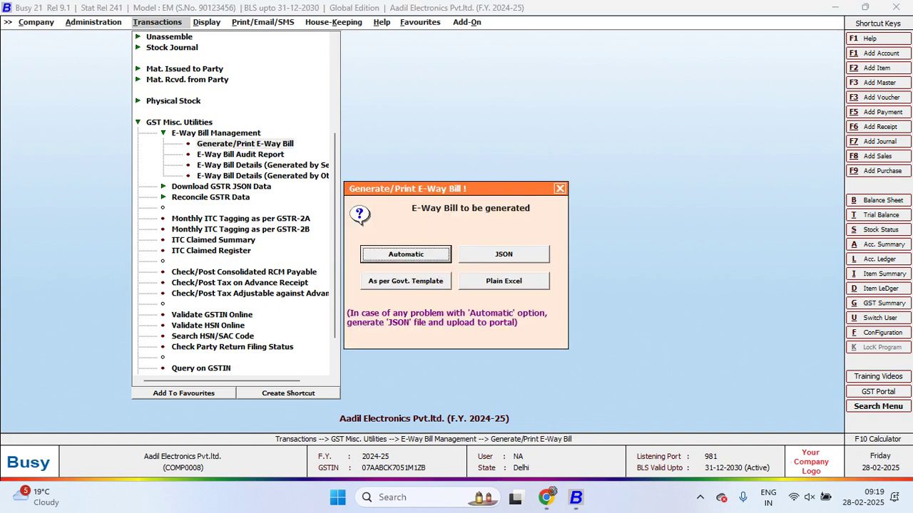
key(Right)
key(Return)
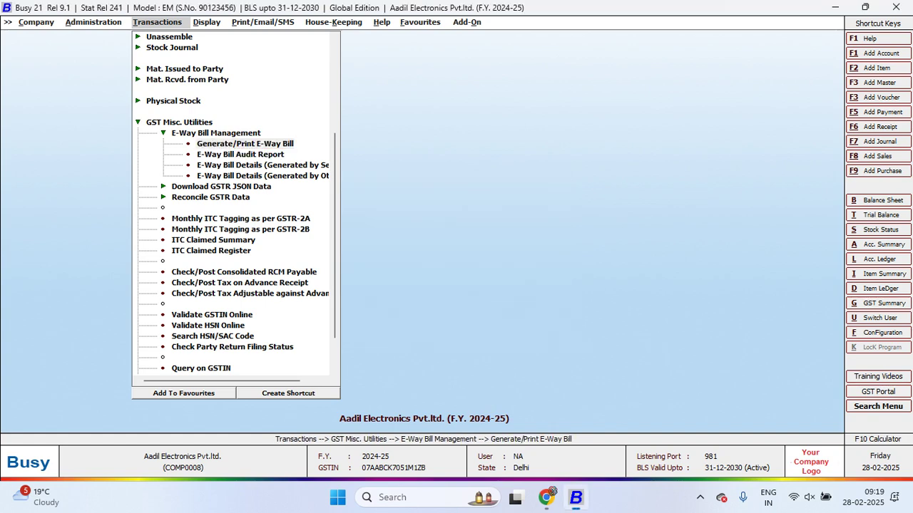
key(Down)
key(Return)
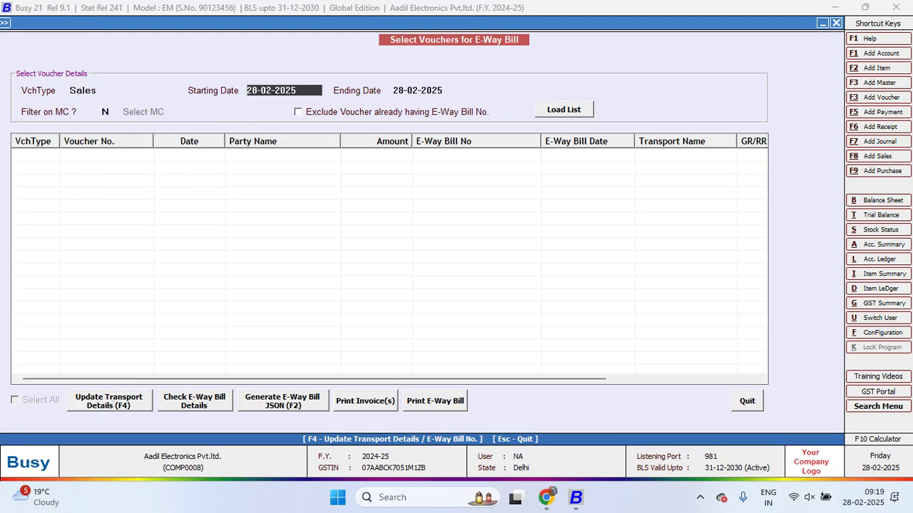
Set the starting date to 01-04-2024, load the list, and view the Sales account ledger
text(1.4)
key(Return)
key(Return)
key(Return)
key(Return)
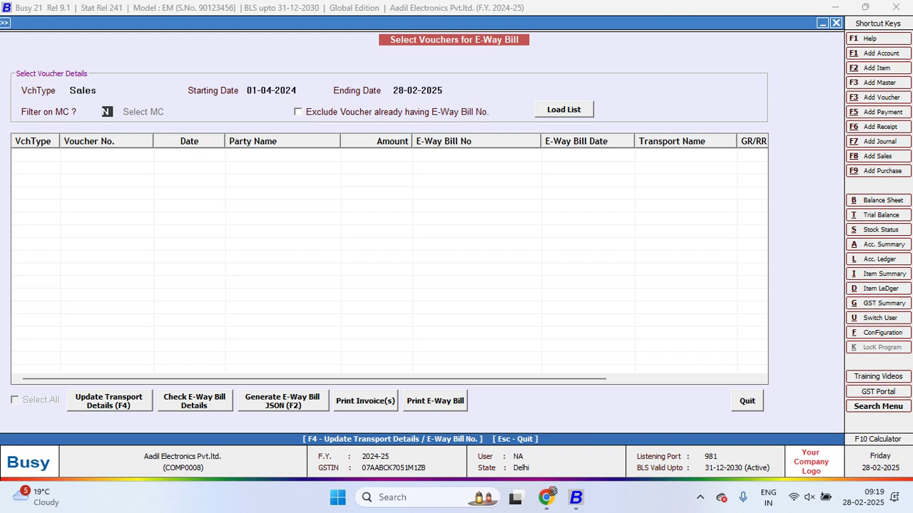
key(Return)
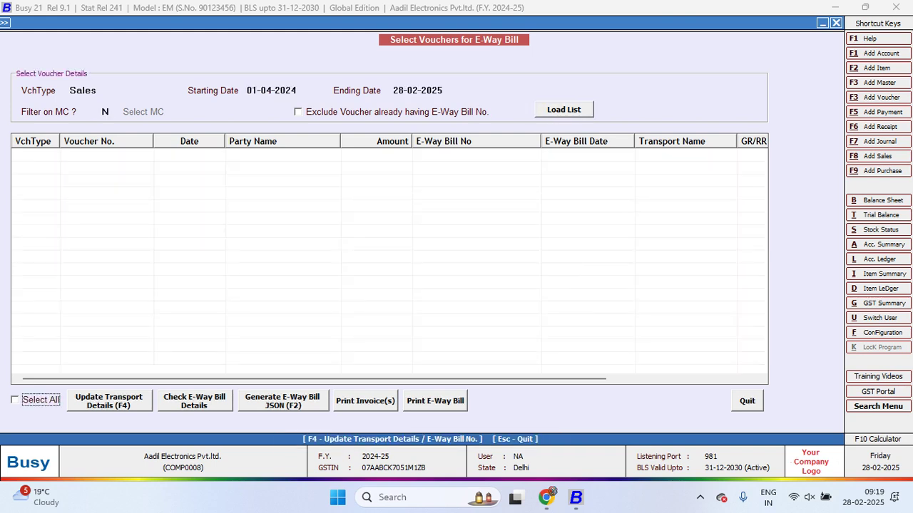
key(alt+l)
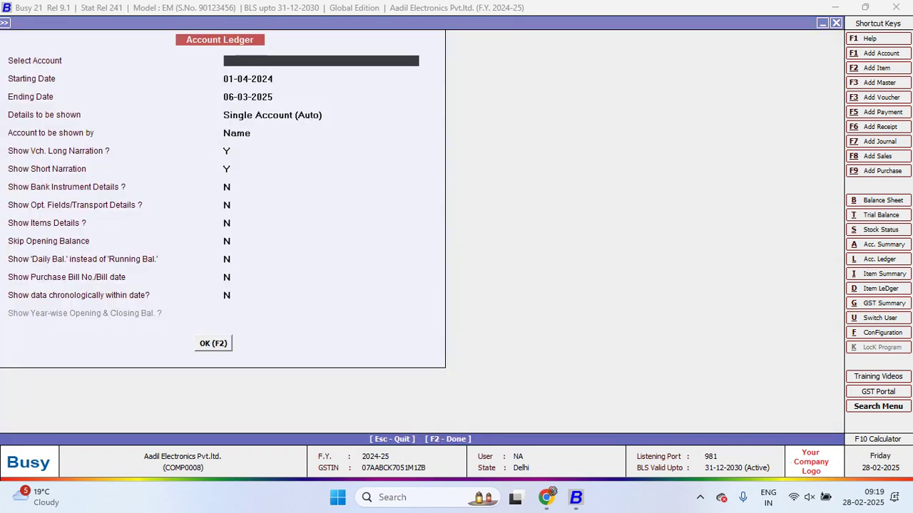
text(sales)
key(Return)
key(F2)
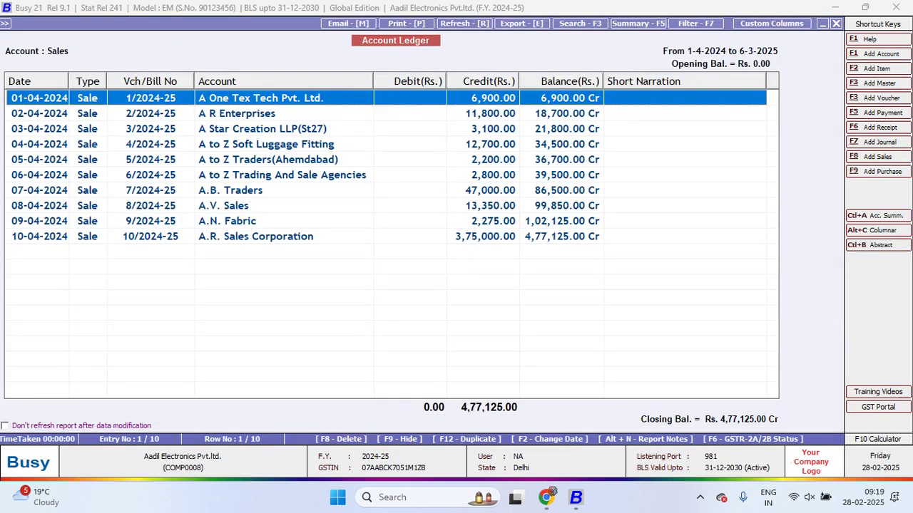
key(Escape)
key(Escape)
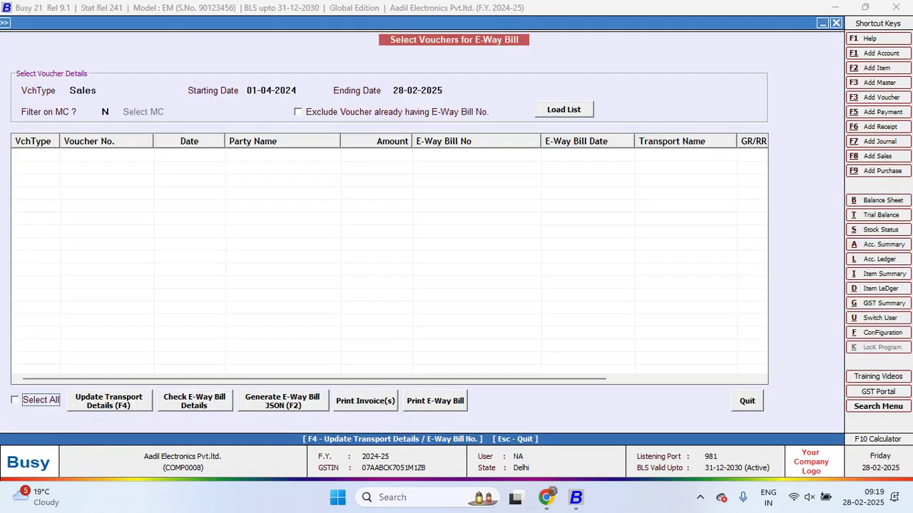
Reload the voucher list, then open sales voucher 1/2024-25's transport details from the Sales ledger
click(82, 90)
key(Return)
key(Return)
key(Return)
key(Return)
key(Return)
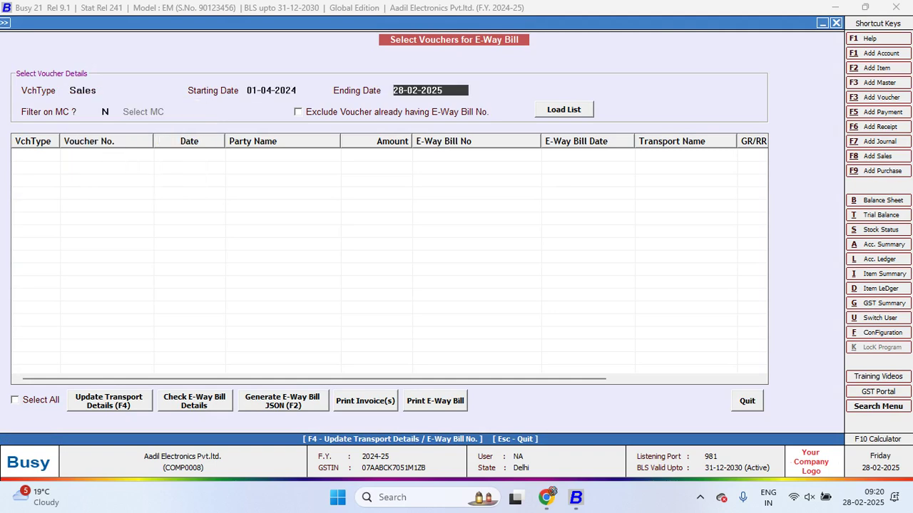
key(Return)
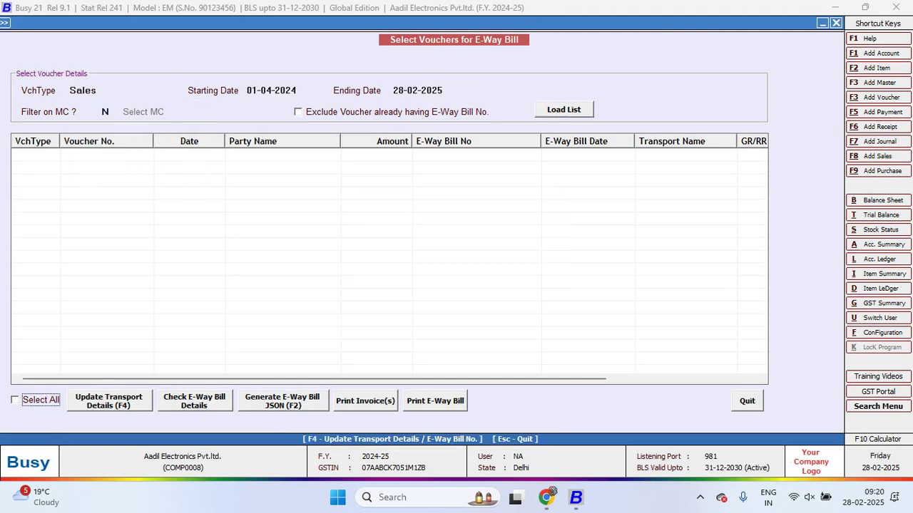
key(alt+l)
key(F2)
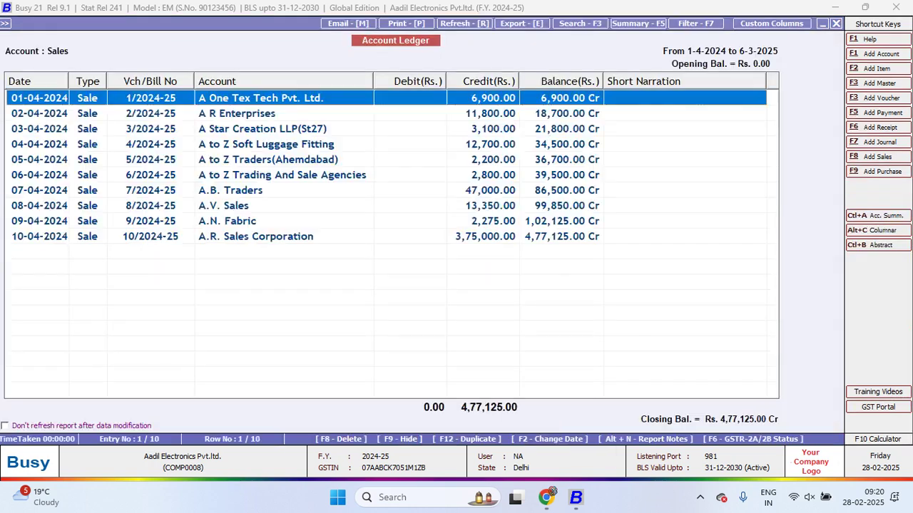
key(Return)
key(F2)
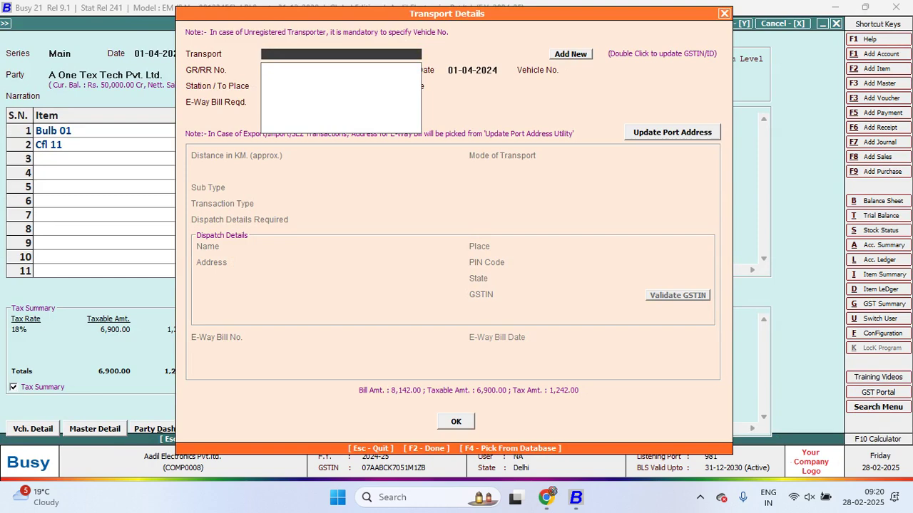
Add a new transporter named Ravi Tempo and select it for the voucher
key(F3)
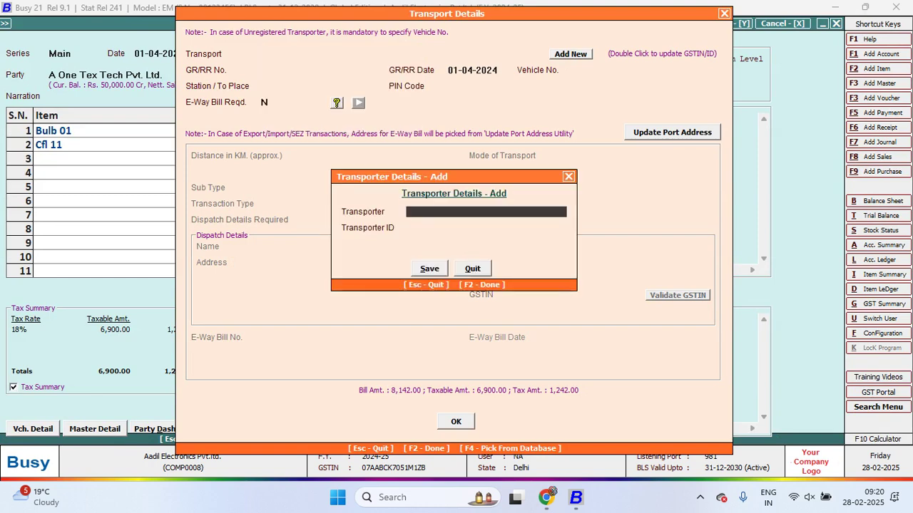
key(Return)
click(422, 269)
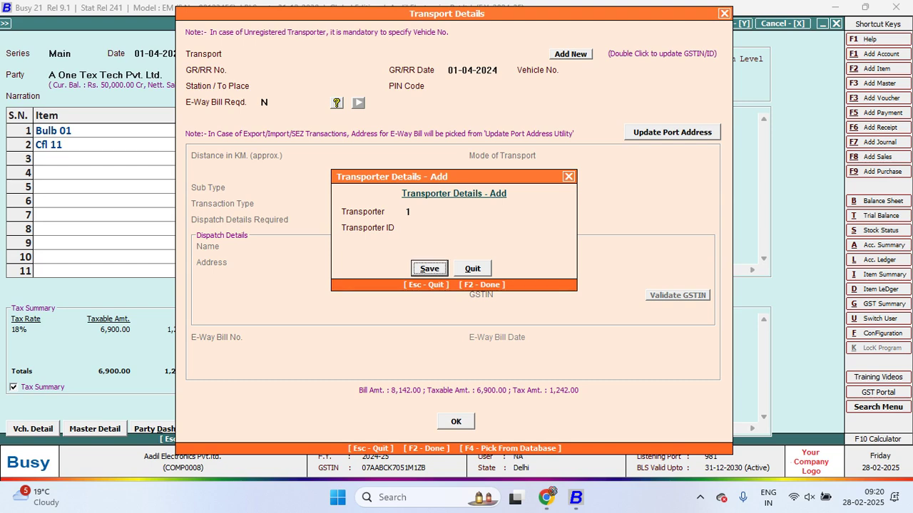
text(ra)
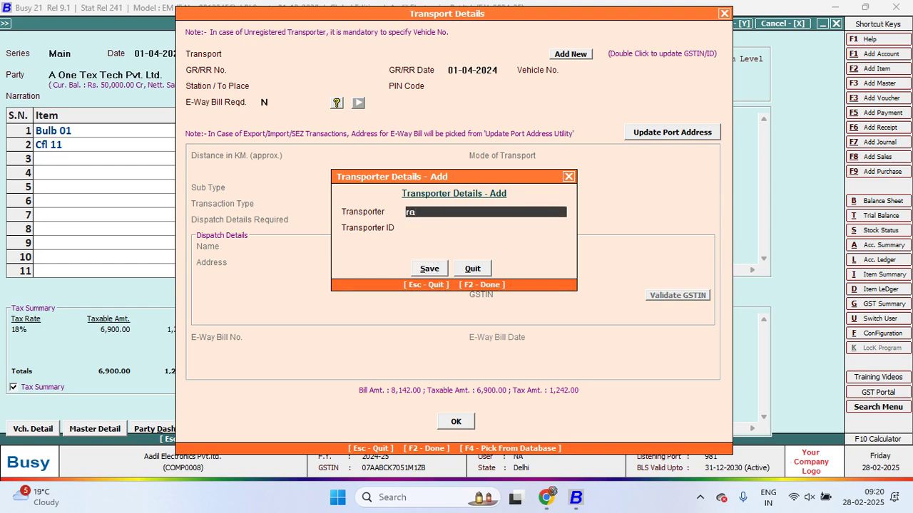
text(vi tempo cha)
key(BackSpace)
key(BackSpace)
key(BackSpace)
key(Return)
key(Return)
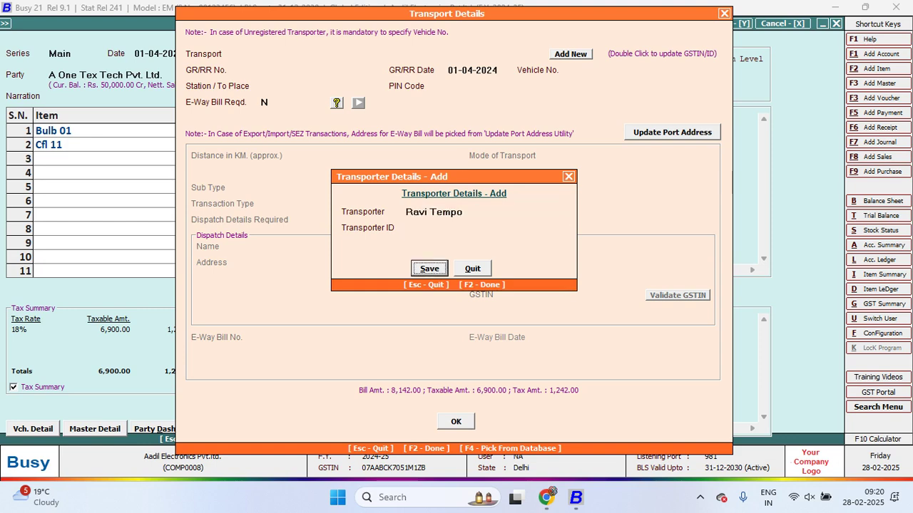
key(Return)
key(Return)
key(Return)
key(Return)
text(D)
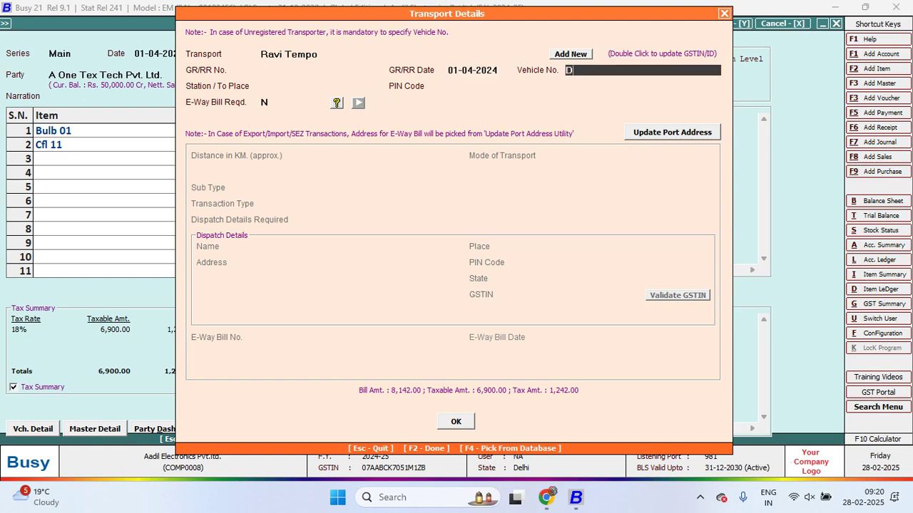
text(L01LV6900)
key(Return)
key(Return)
key(Return)
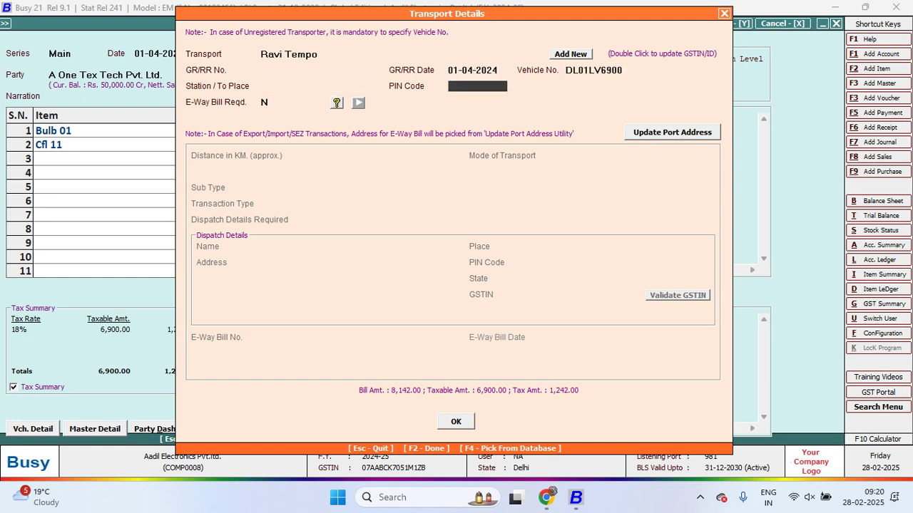
text(Y)
key(Return)
key(F2)
key(Return)
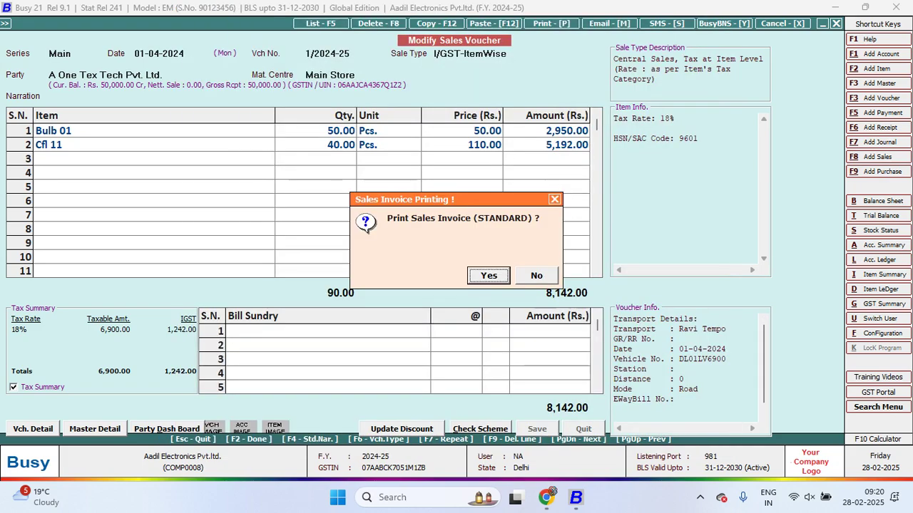
Decline printing the invoice, reload the sales voucher list, and start e-way bill JSON generation
key(Right)
key(Return)
key(Escape)
key(Escape)
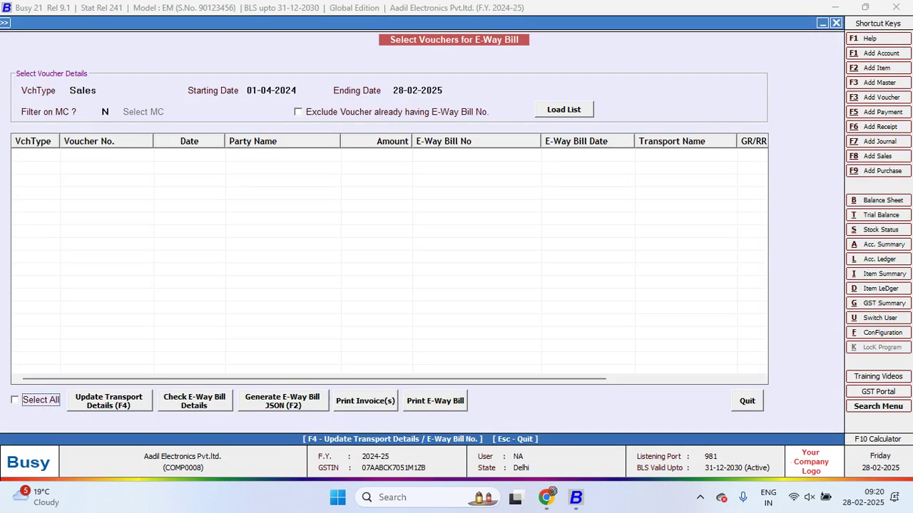
key(Return)
key(Return)
key(Return)
key(Return)
key(Return)
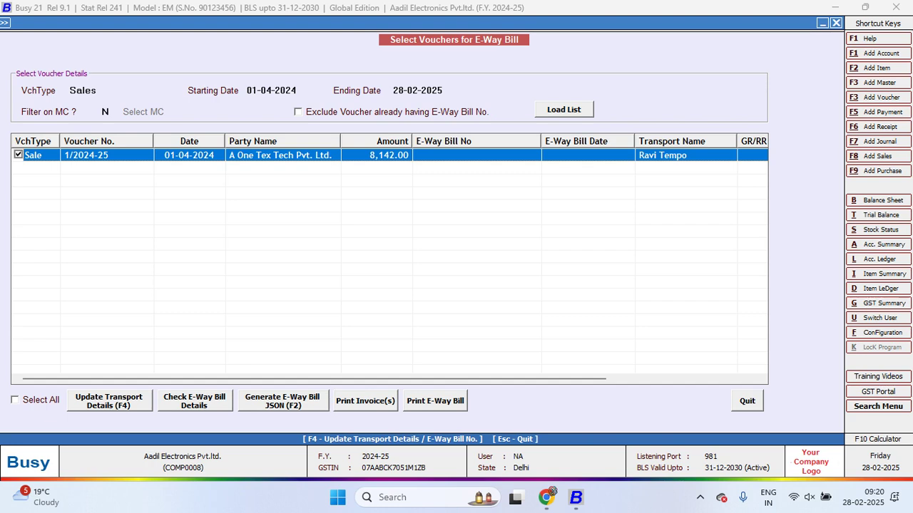
key(F2)
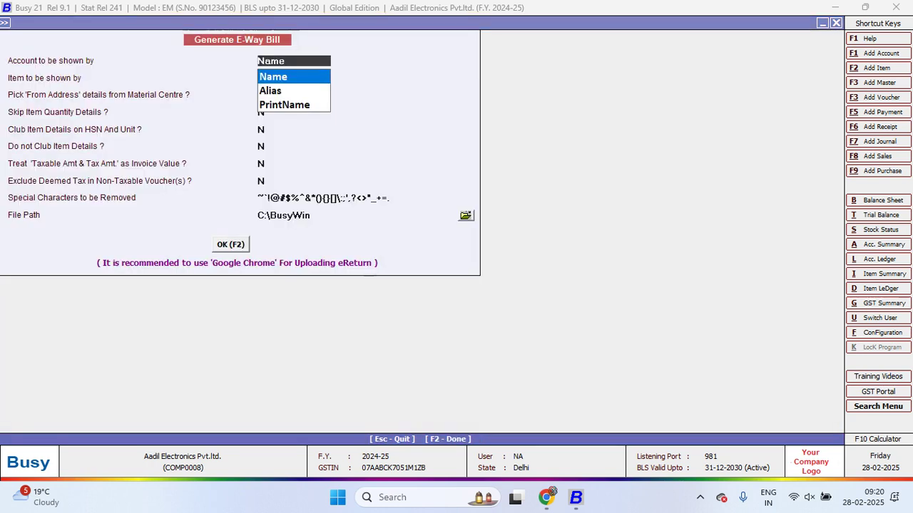
key(Return)
key(Return)
key(Return)
key(Return)
key(Return)
key(Return)
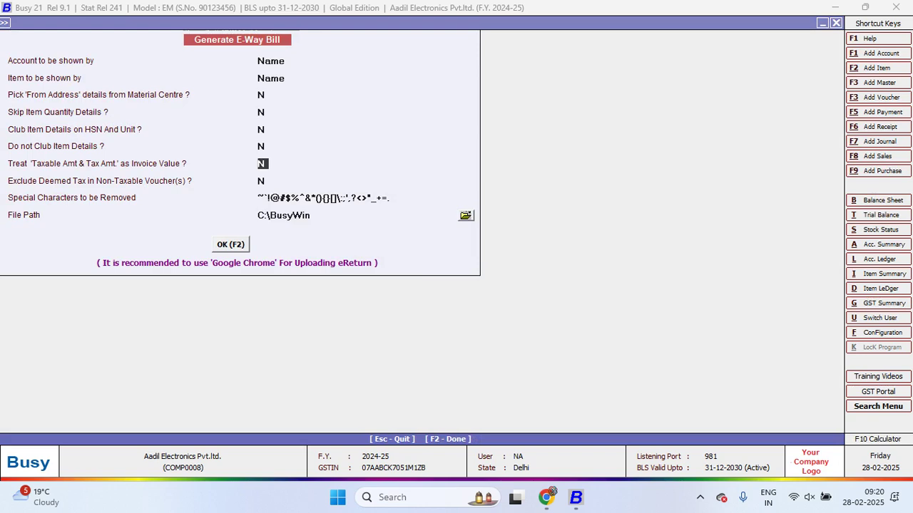
Set the JSON export folder to D:\100\11 and check the voucher for possible errors
key(Return)
key(Return)
key(Return)
key(Return)
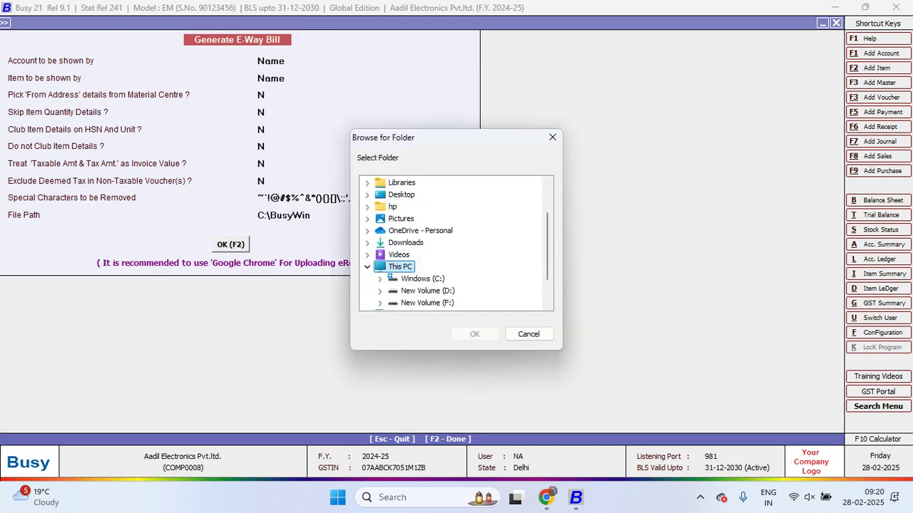
key(Down)
key(Down)
key(Right)
key(Down)
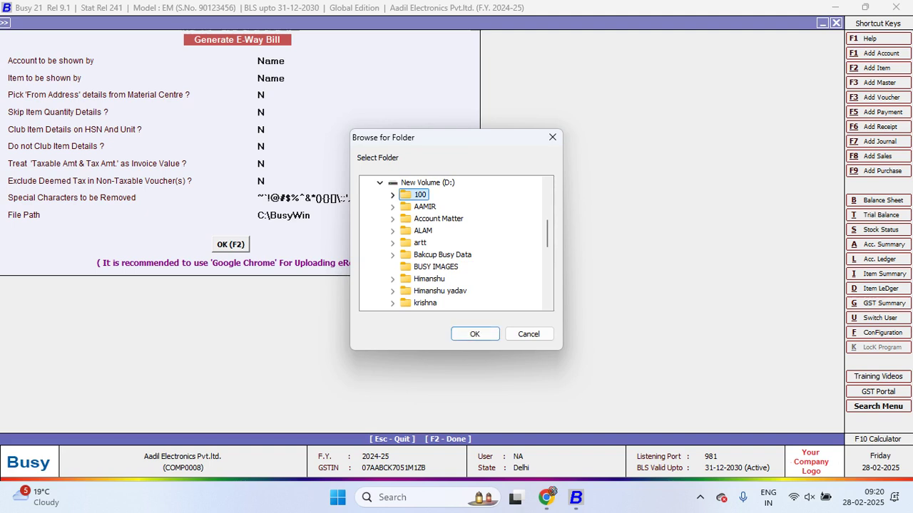
key(Right)
key(Down)
key(Tab)
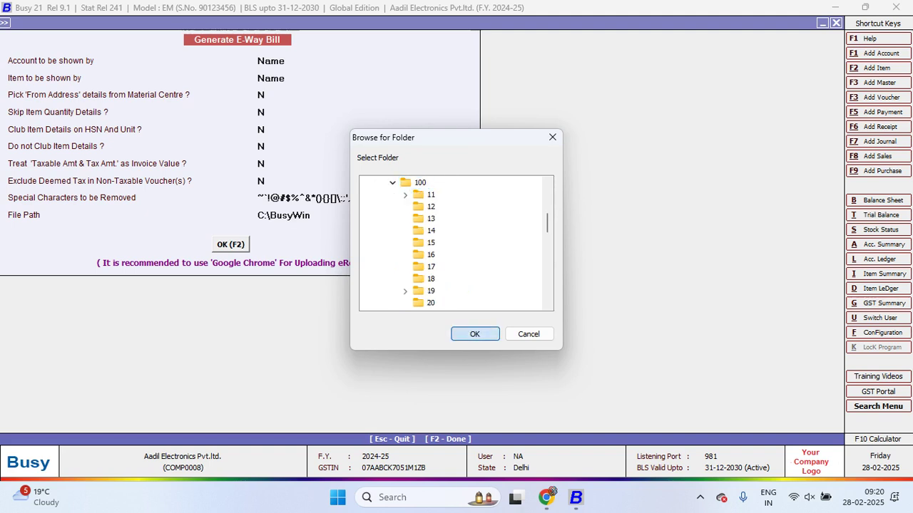
key(Return)
key(F2)
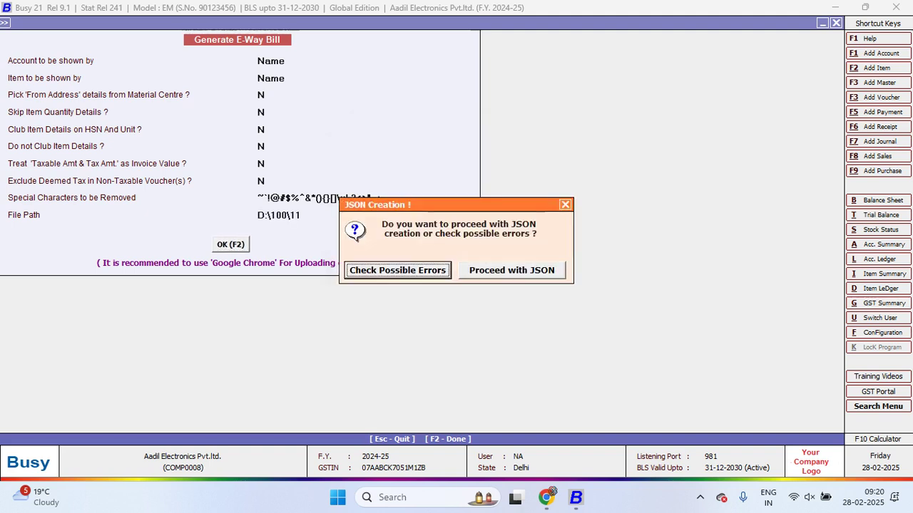
key(Return)
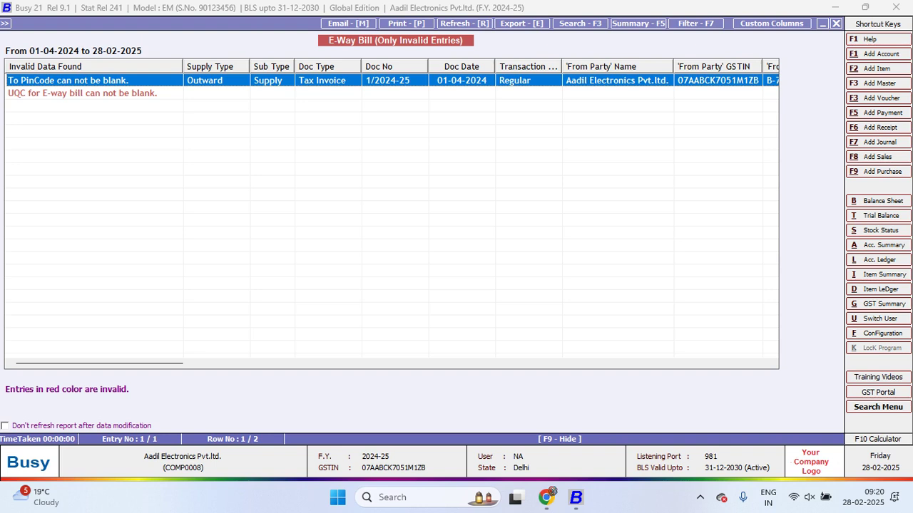
Set the Pcs. unit's UQC for E-Way Bill to PIECES
click(82, 93)
key(Return)
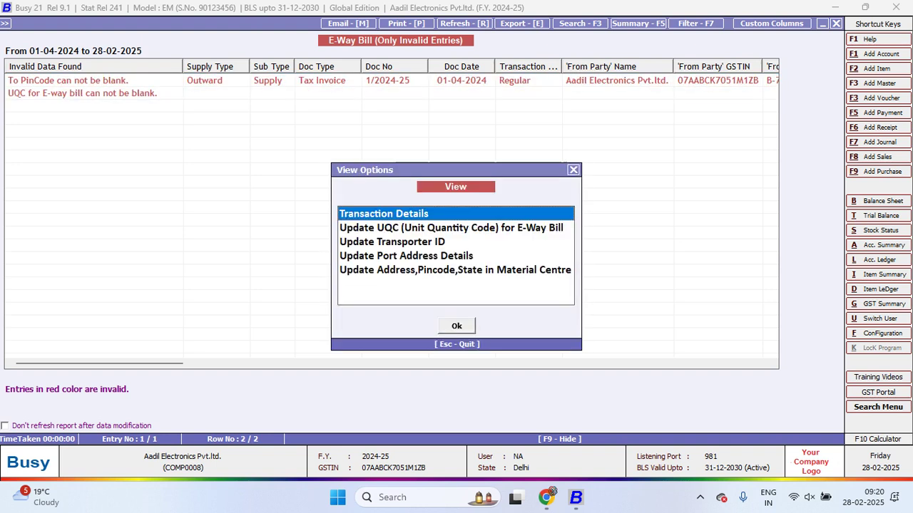
click(450, 228)
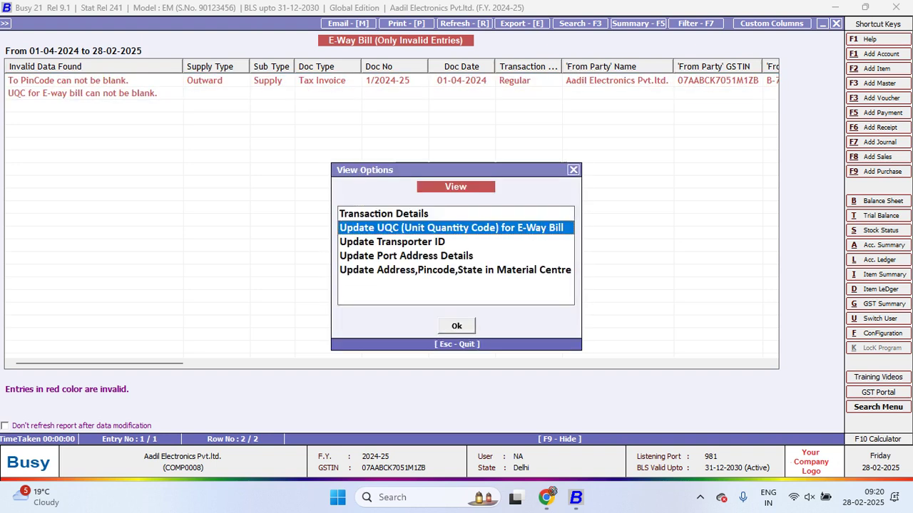
key(Return)
key(Return)
key(Return)
key(Return)
key(Return)
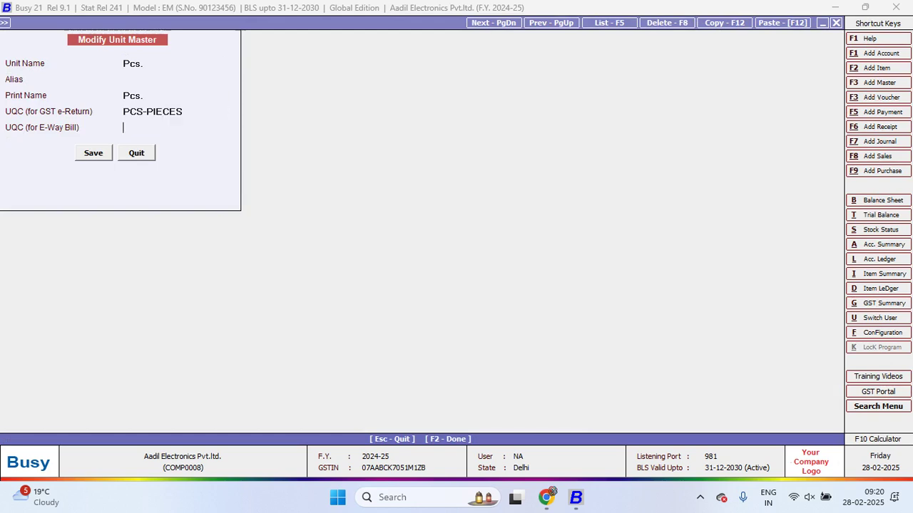
text(p)
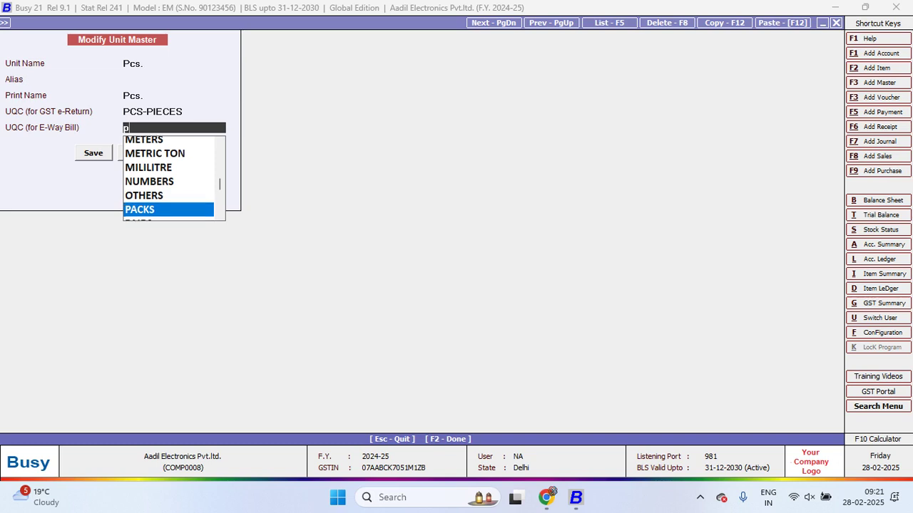
key(Down)
key(Down)
key(Down)
key(Down)
key(Down)
key(Down)
key(Down)
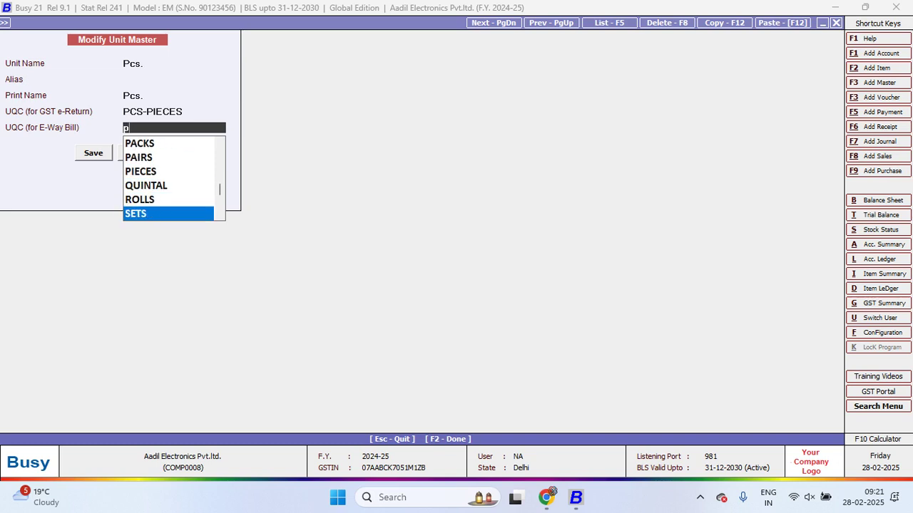
key(BackSpace)
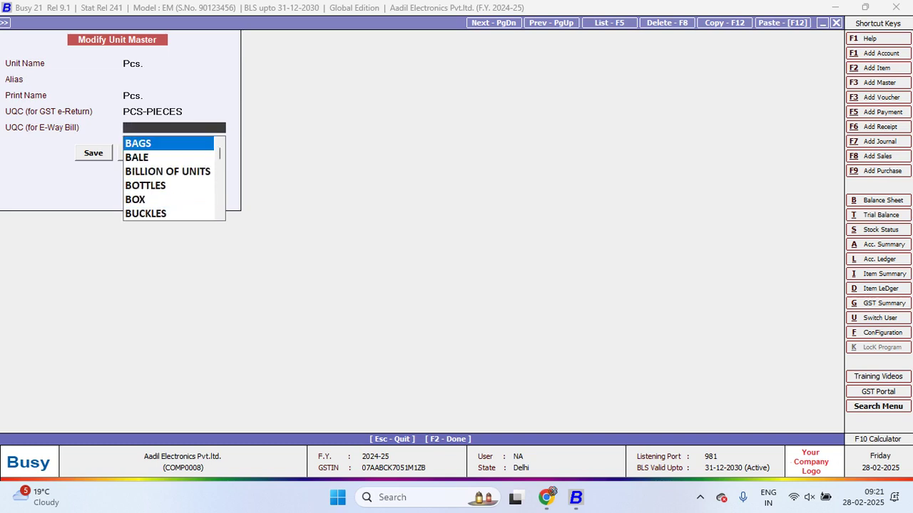
key(Escape)
key(Return)
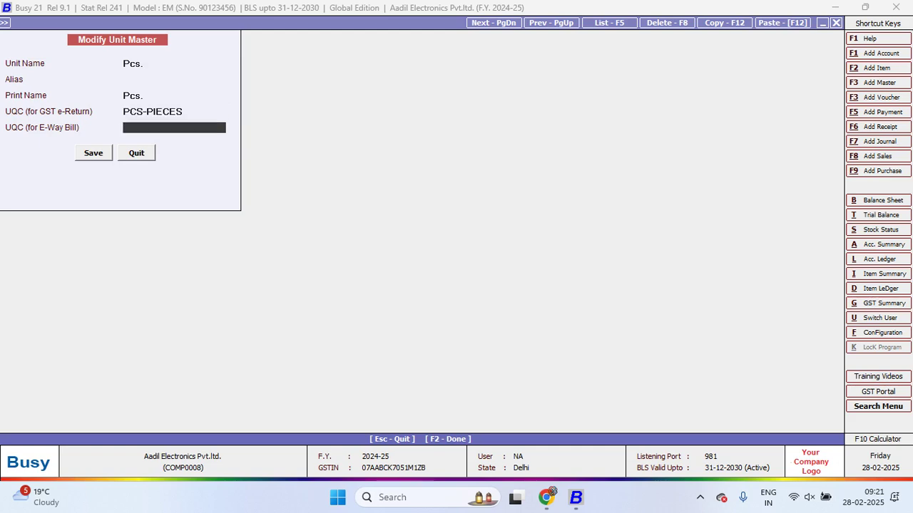
text(p)
key(Down)
key(Down)
key(Down)
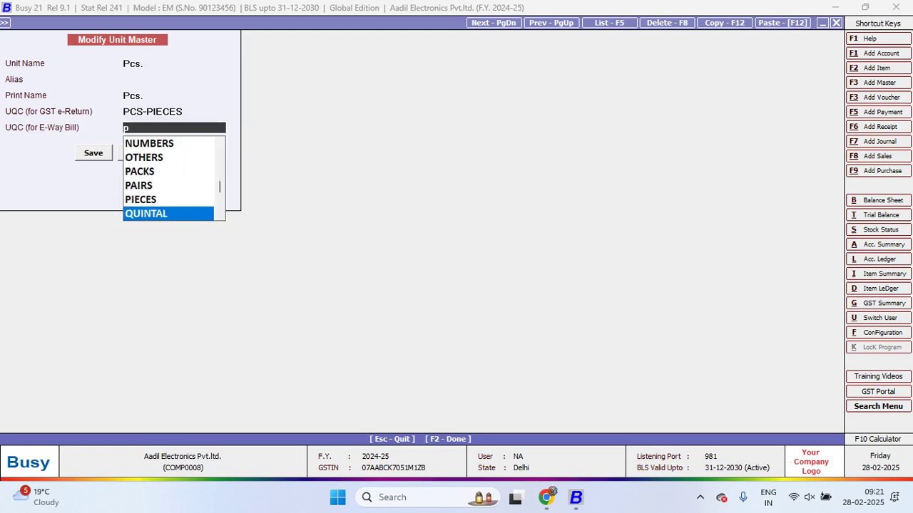
key(Up)
key(Return)
key(Return)
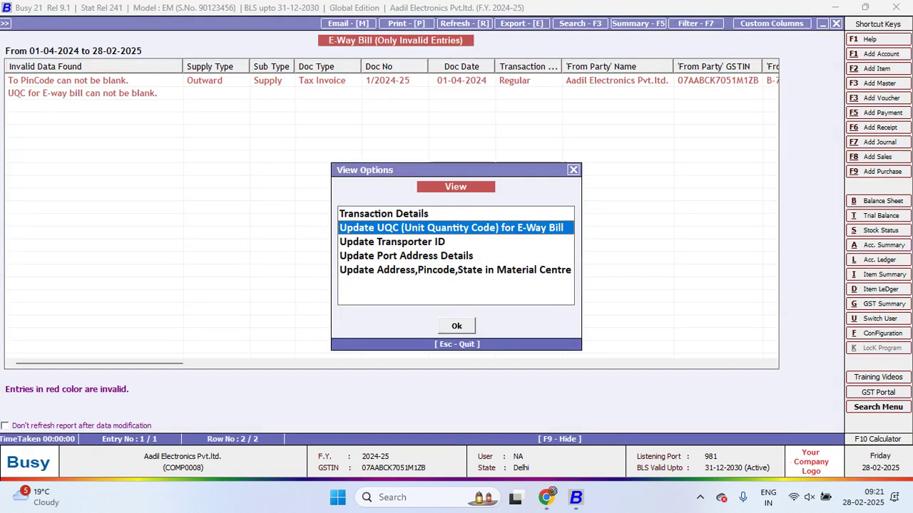
Save the unit, create the e-way bill JSON file, and switch to the bulk upload page
key(Escape)
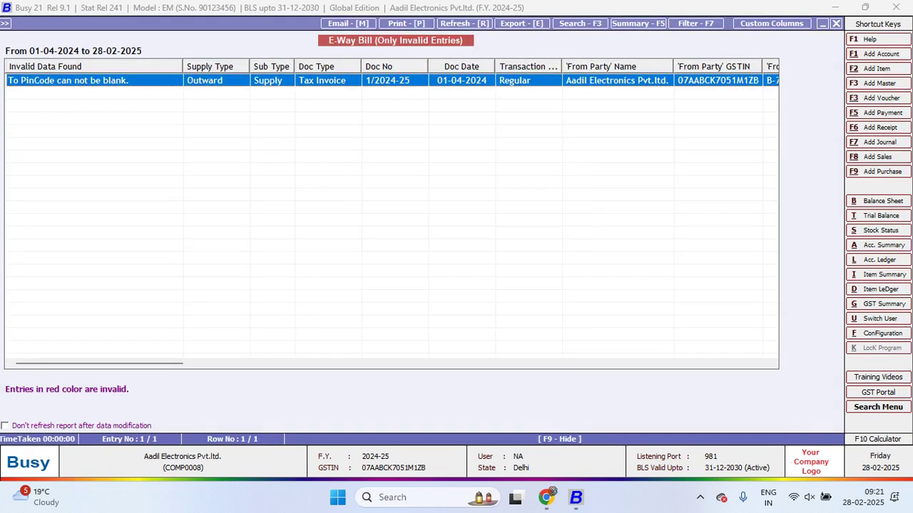
key(Escape)
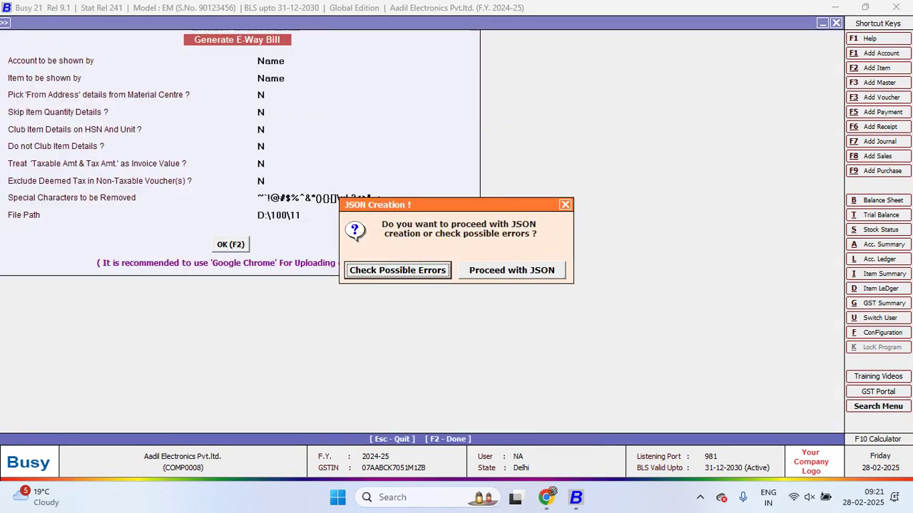
key(Right)
key(Return)
key(Return)
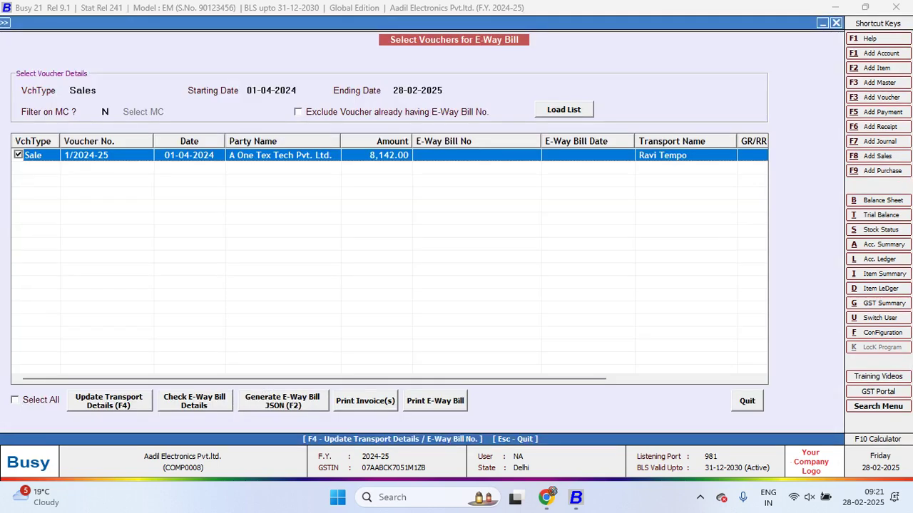
key(alt+Tab)
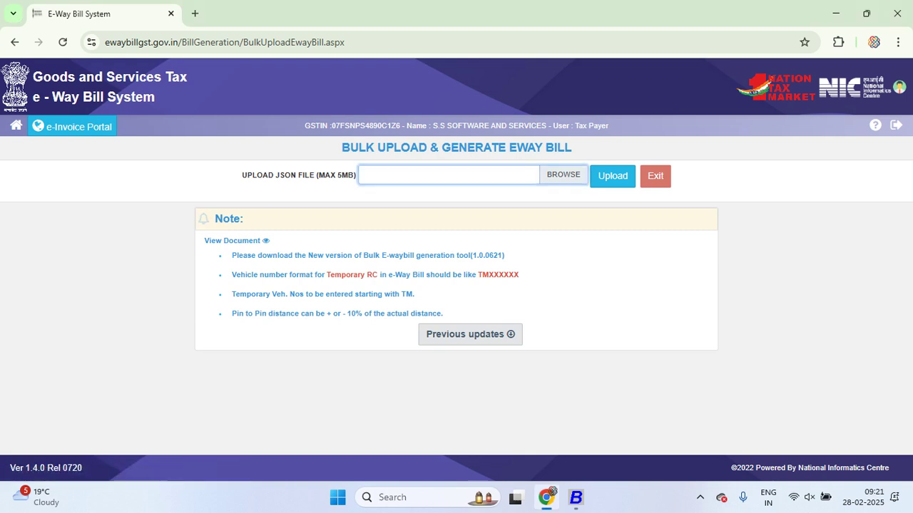
key(Return)
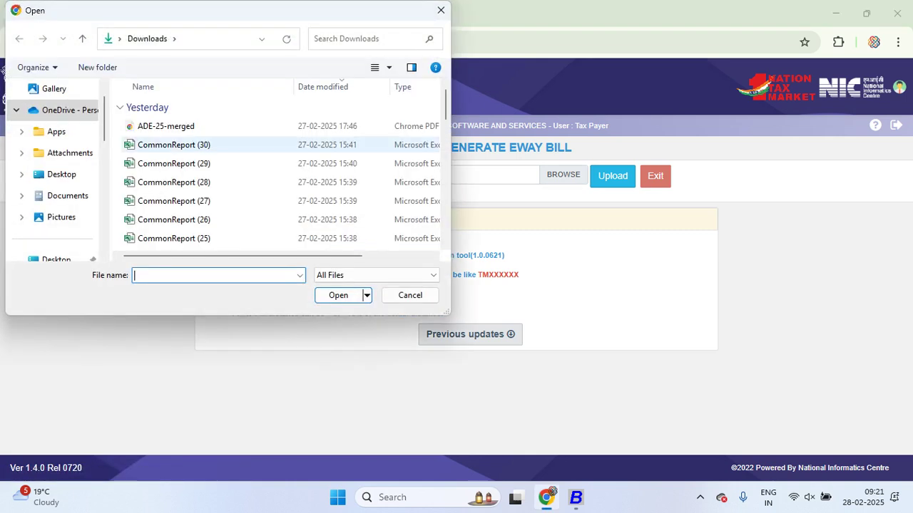
click(173, 145)
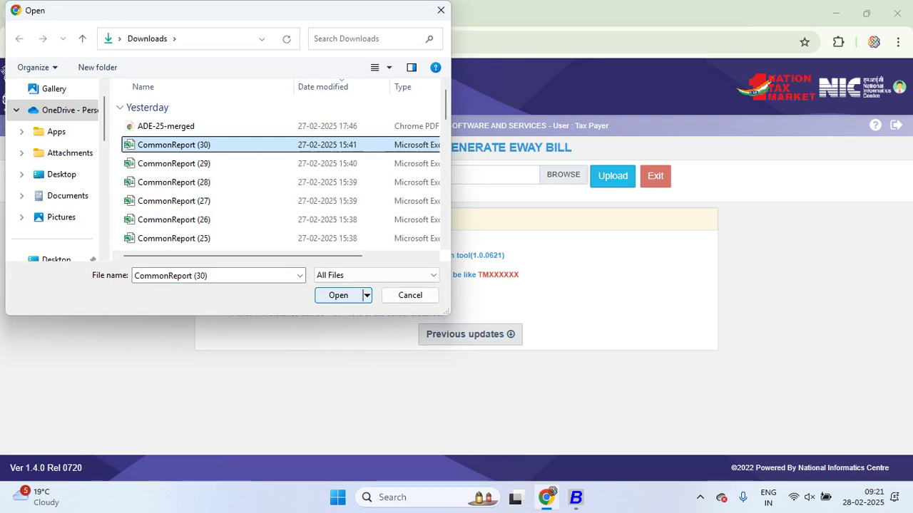
key(Escape)
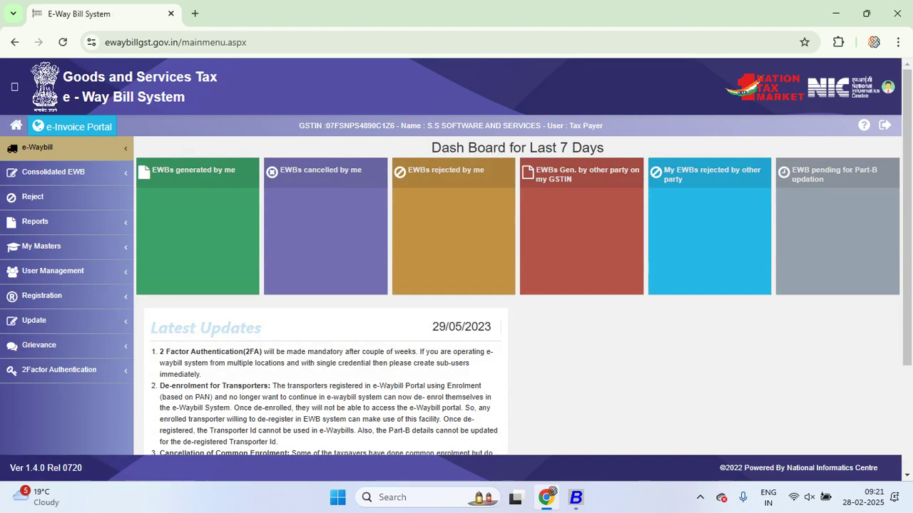
Visit e-Waybill > Print EWB, select the e-Way Bill No. box, then return Home
click(37, 147)
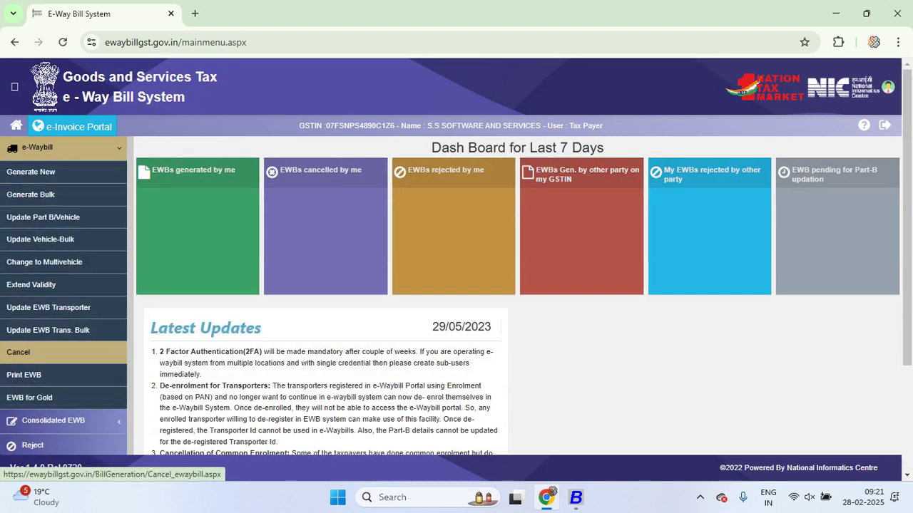
click(24, 375)
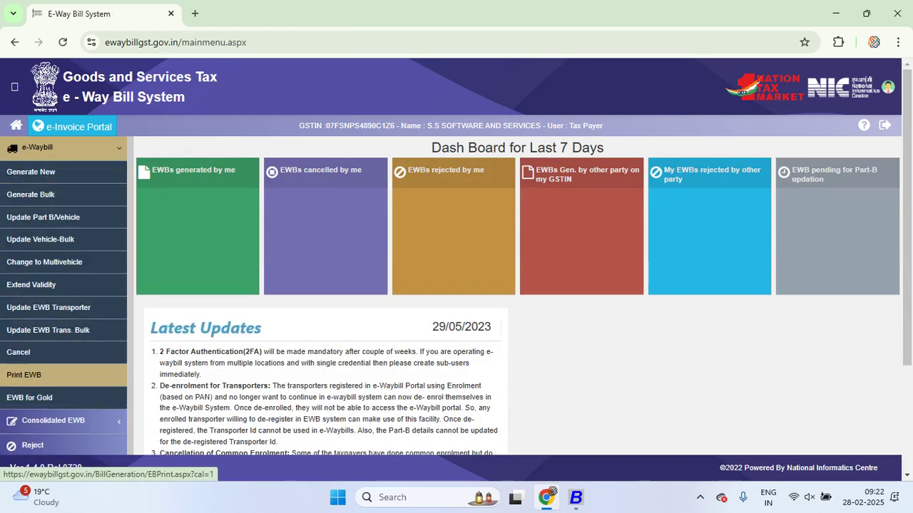
click(440, 162)
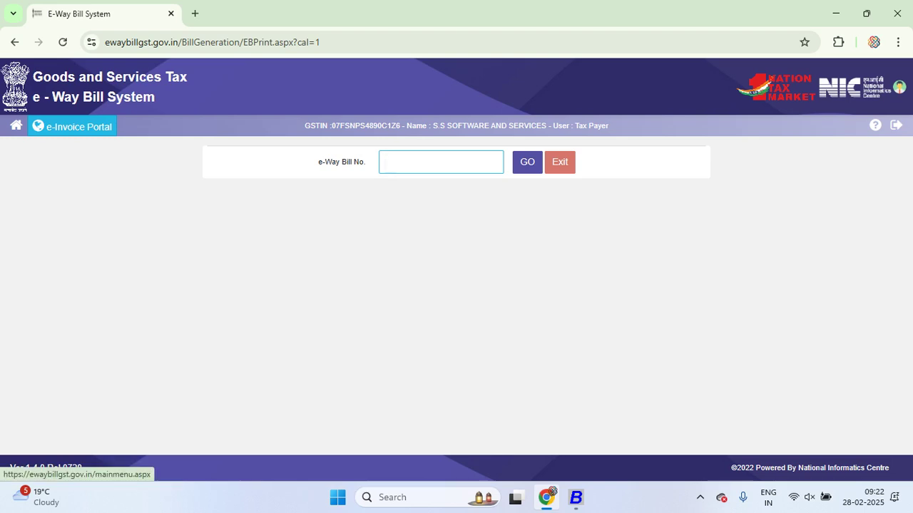
click(16, 125)
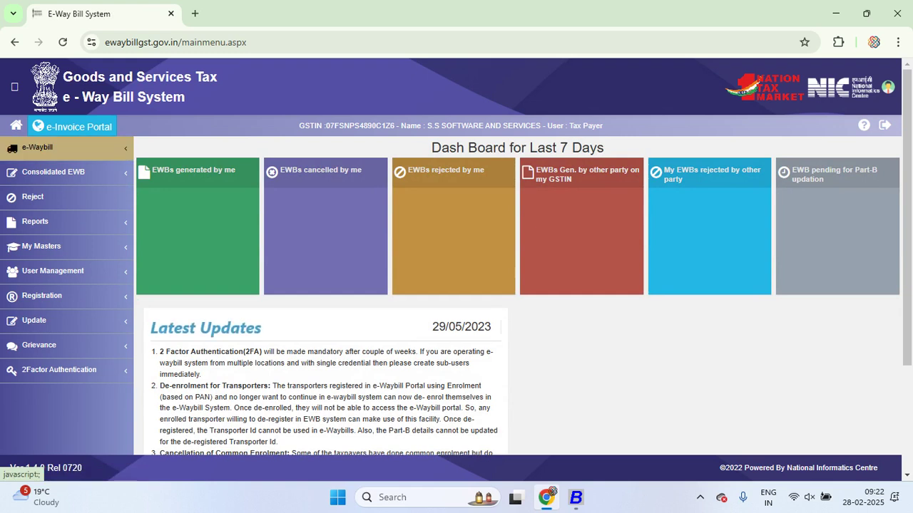
Expand the e-Waybill sidebar menu and browse its options such as Generate Bulk and Print EWB
click(43, 146)
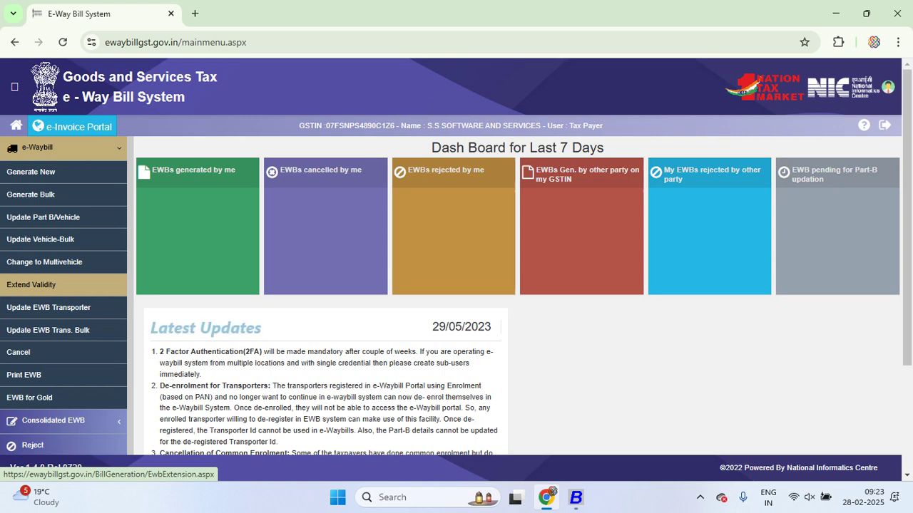
scroll(63, 282, down, 1)
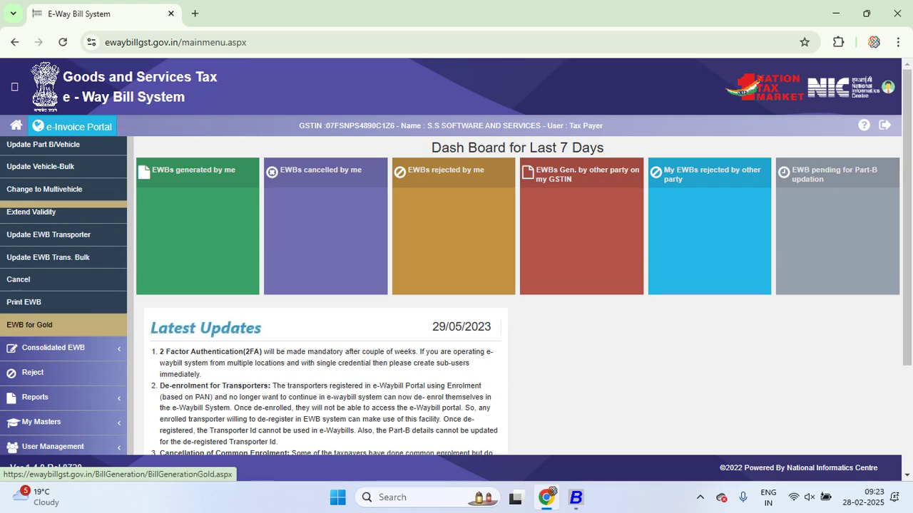
scroll(64, 326, up, 1)
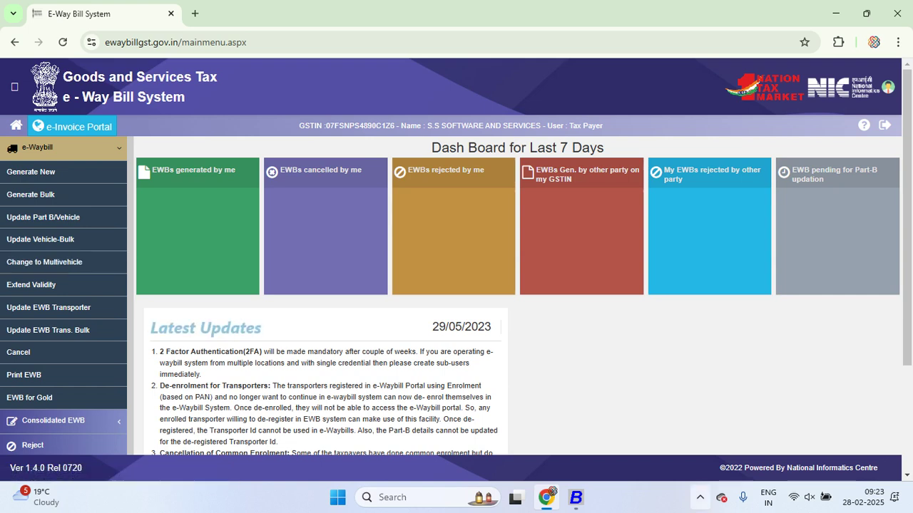
click(699, 497)
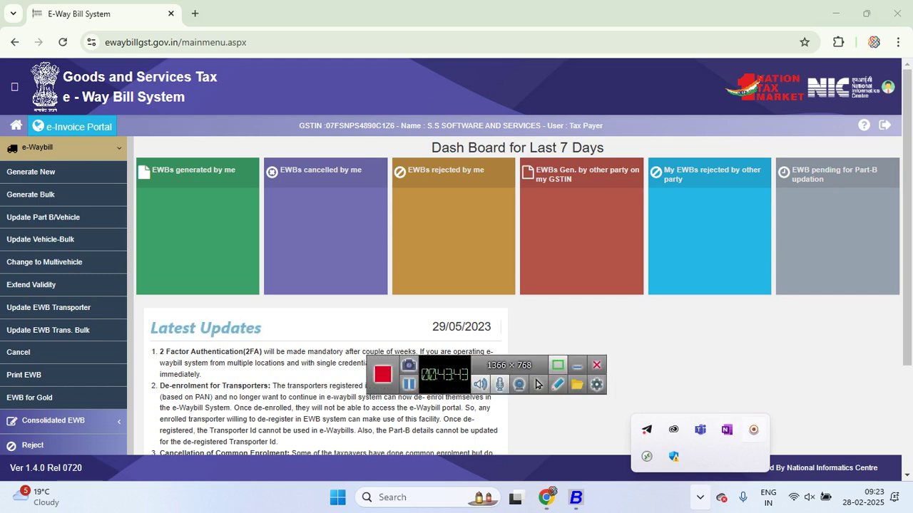
click(537, 384)
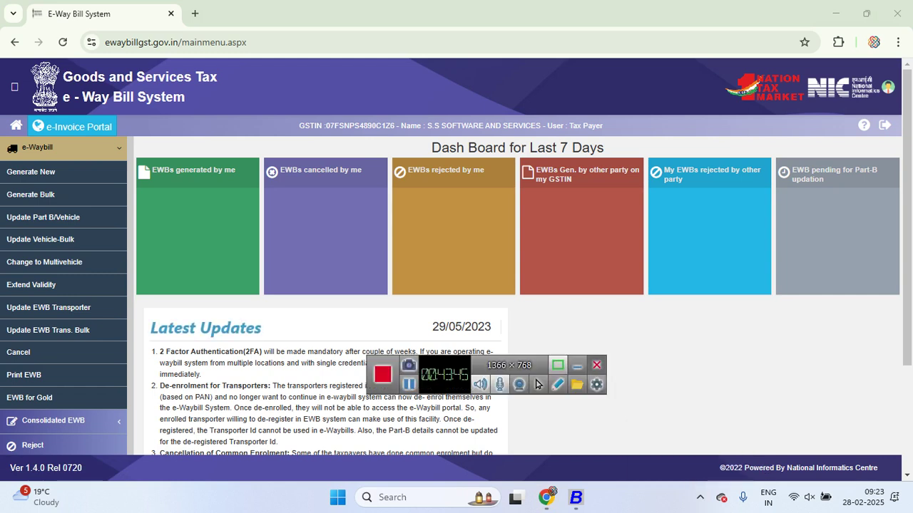